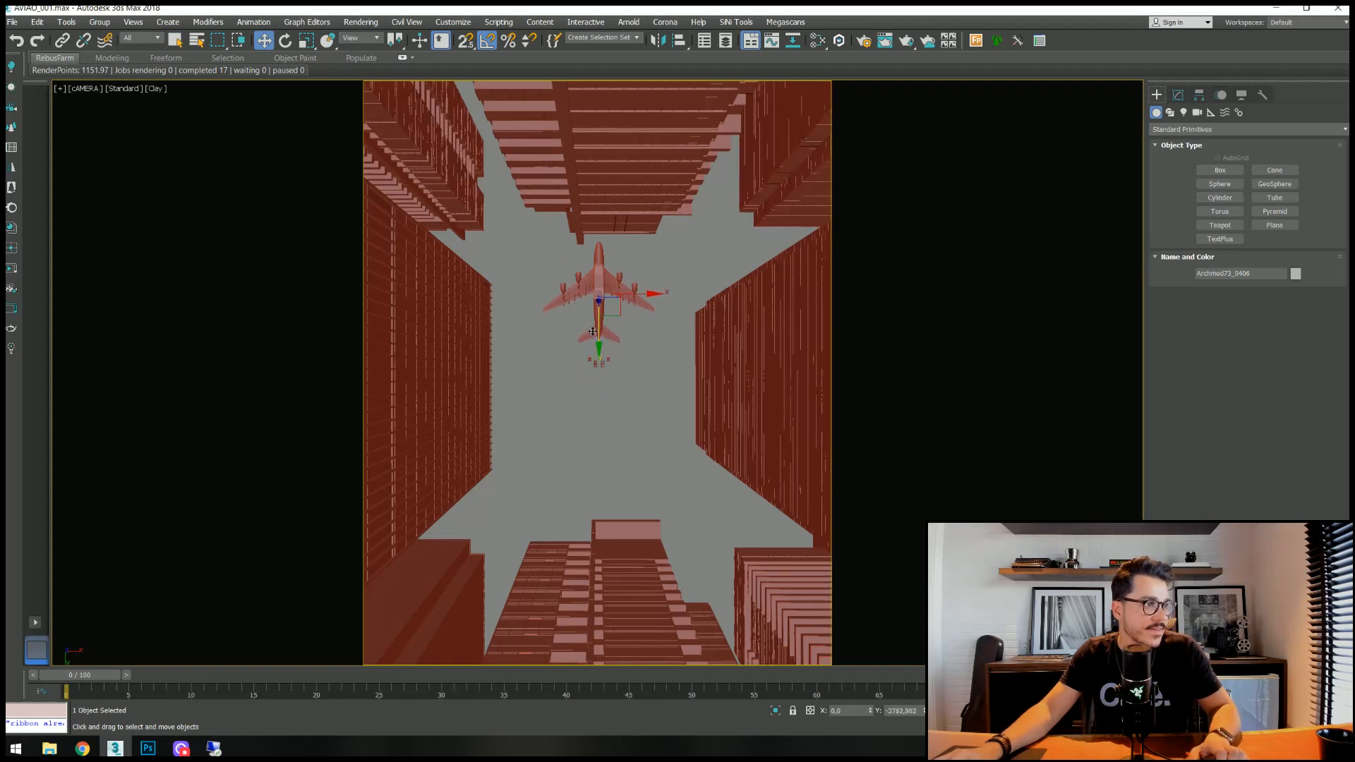
Undo the airplane's last move and review the scene's common render settings.
key("ctrl+z")
left_click(640, 435)
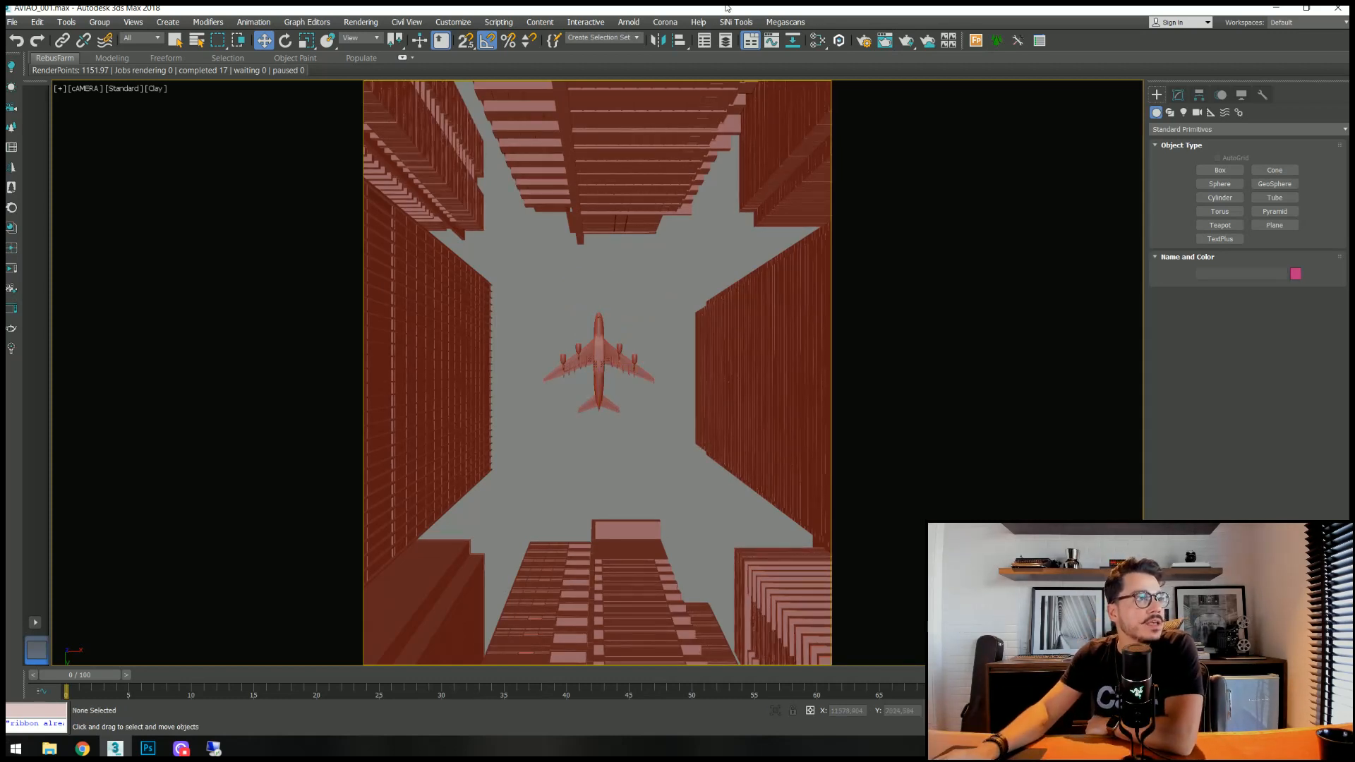
left_click(863, 41)
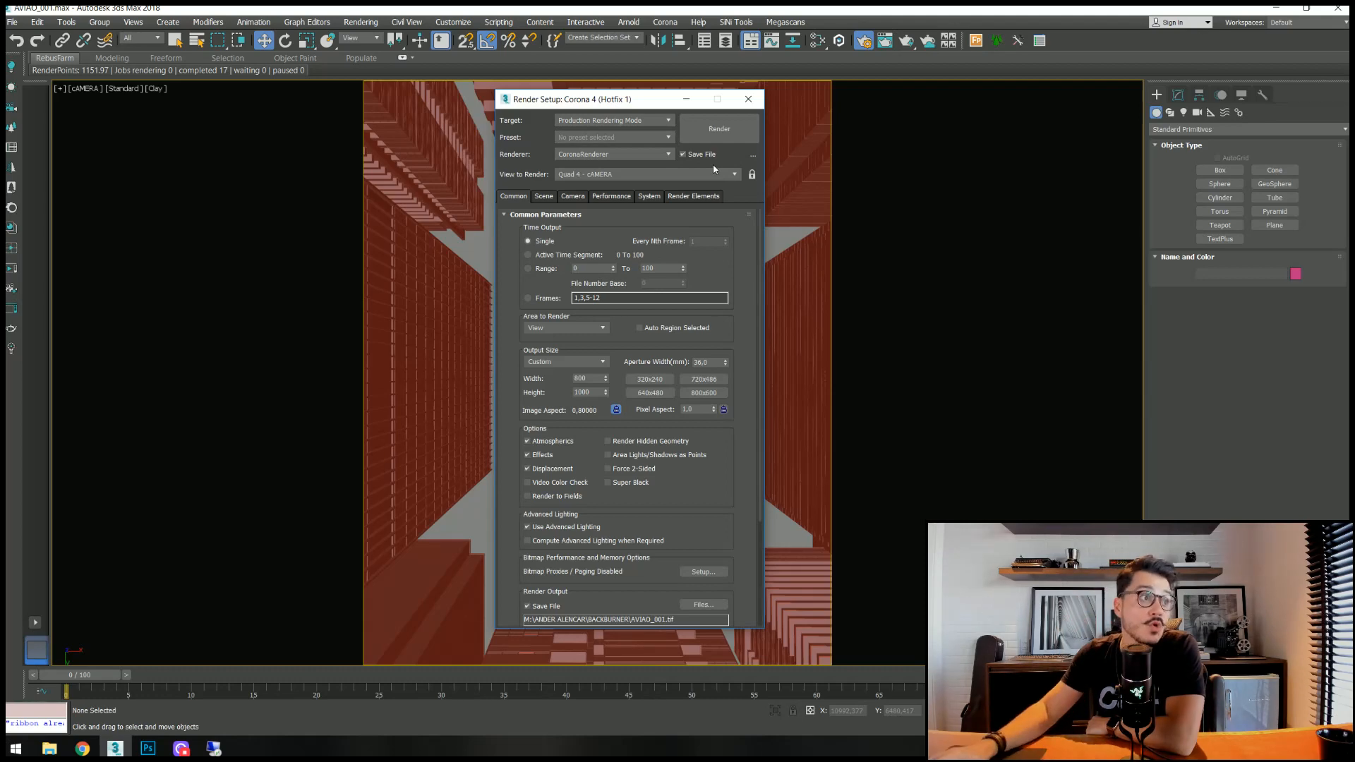
left_click(748, 99)
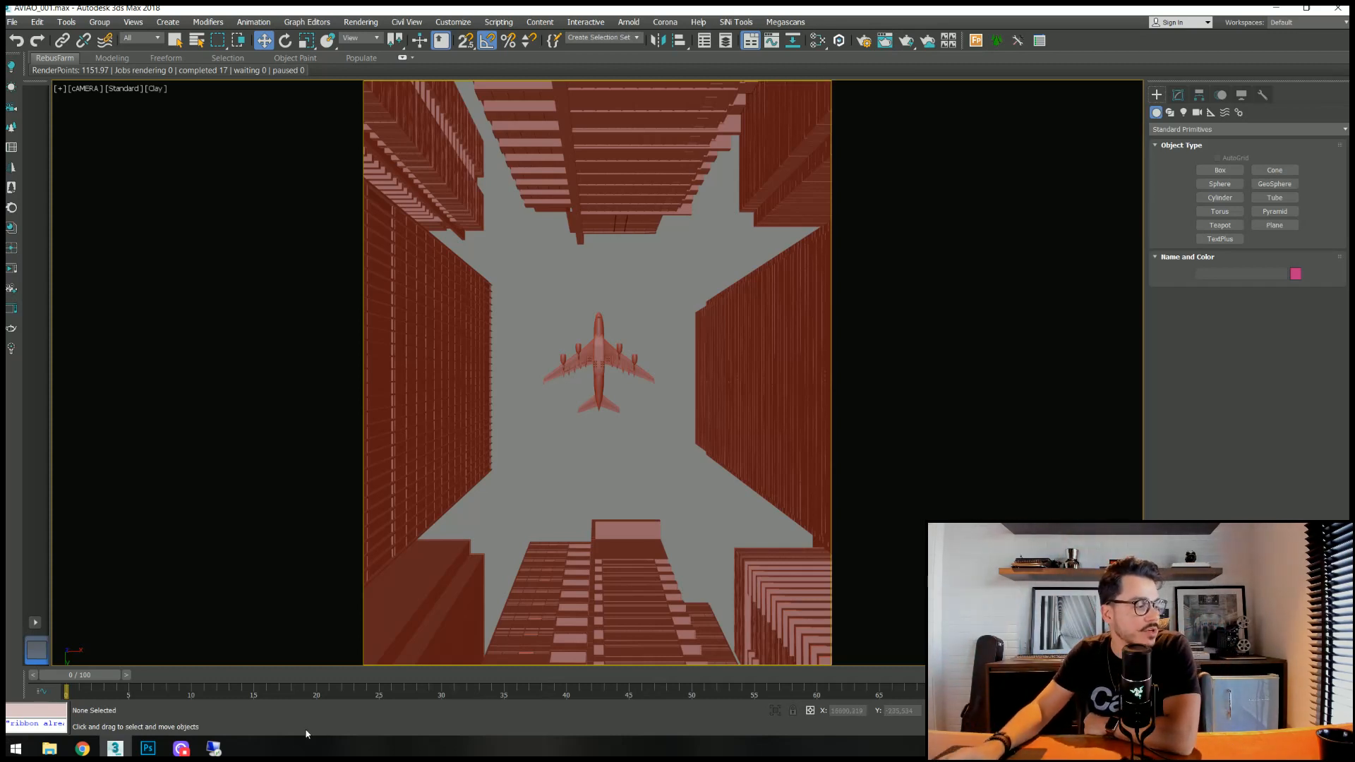
Switch to the remote render machine and look up its computer name in the system properties.
left_click(213, 747)
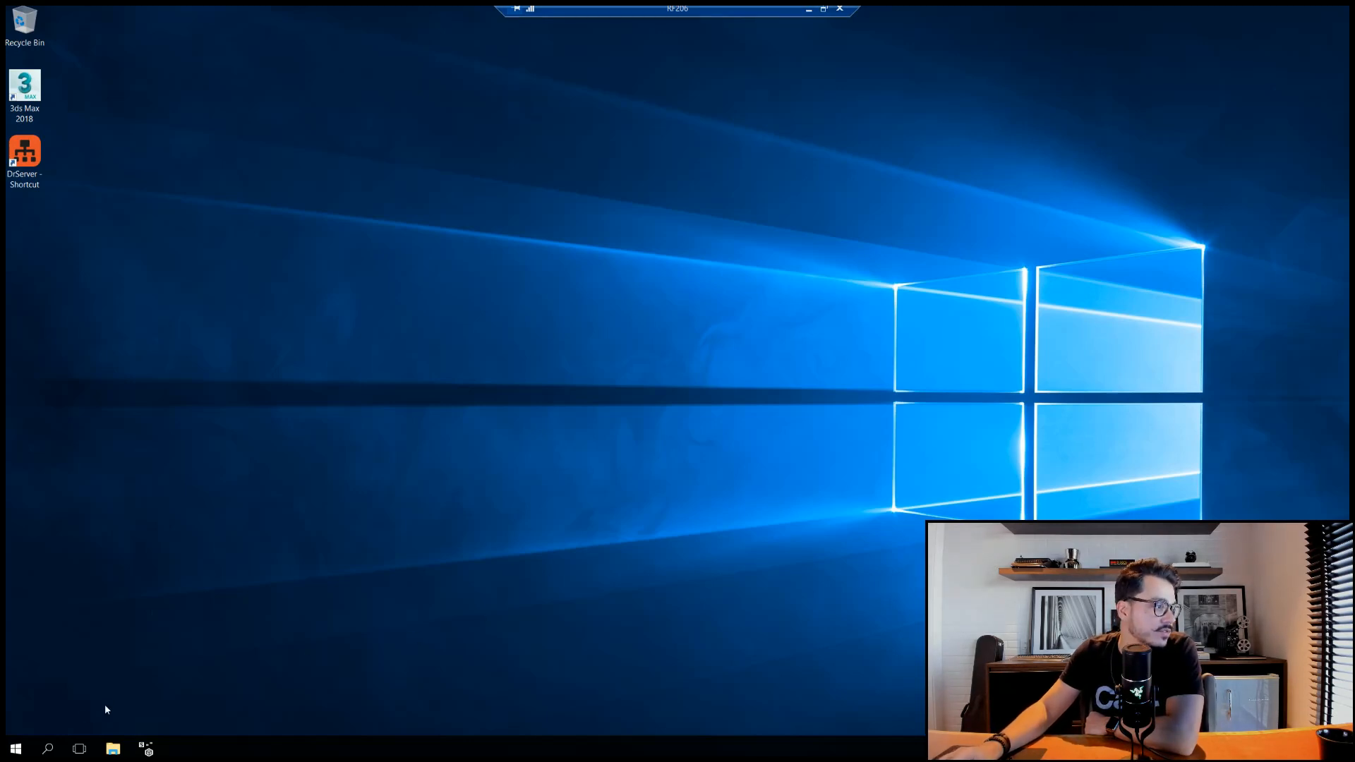
left_click(113, 748)
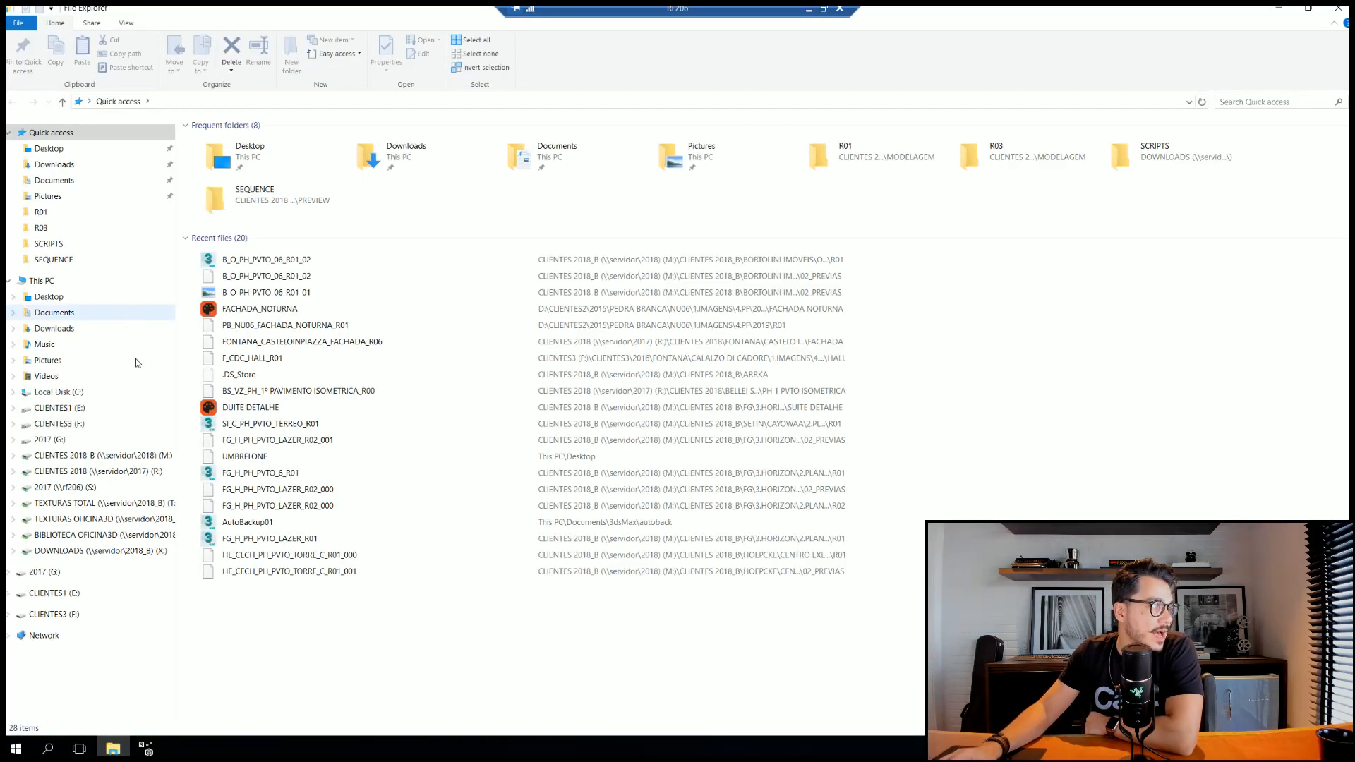
right_click(42, 282)
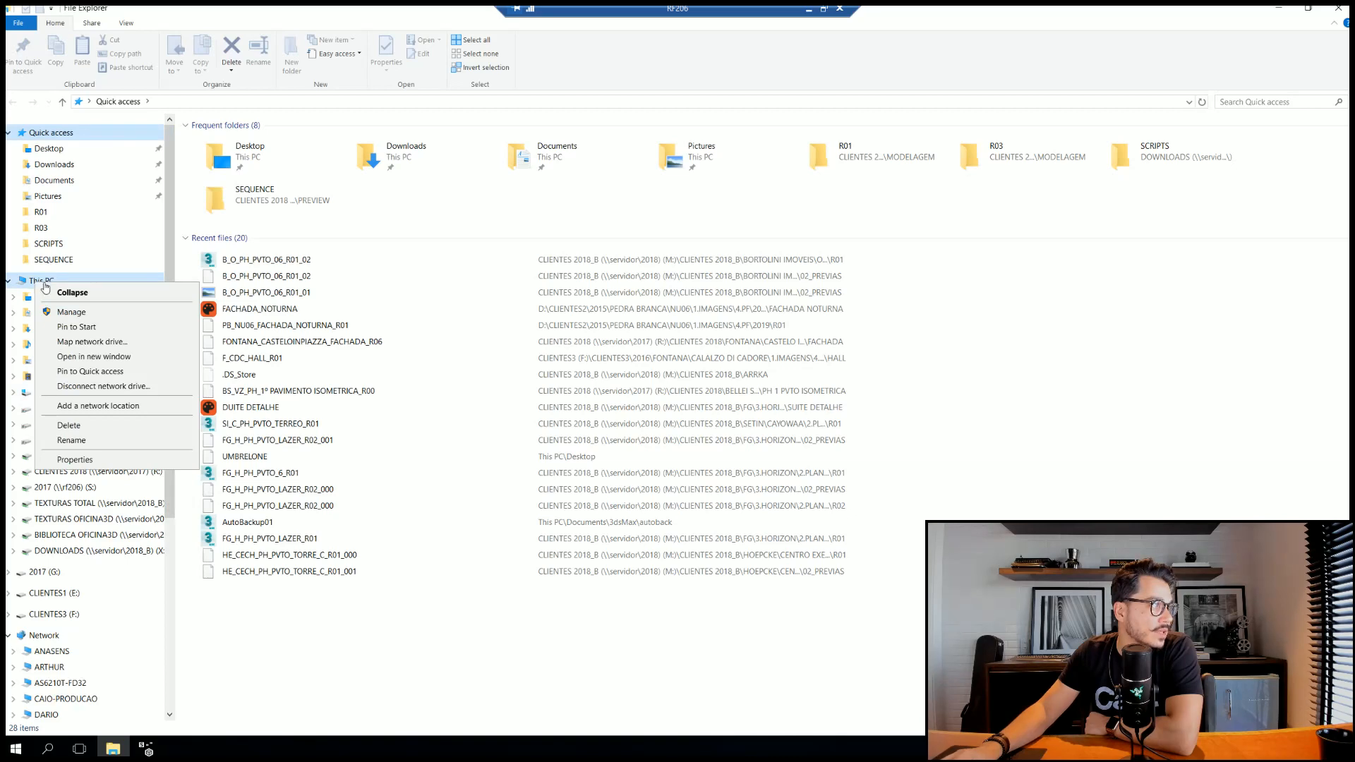
left_click(105, 458)
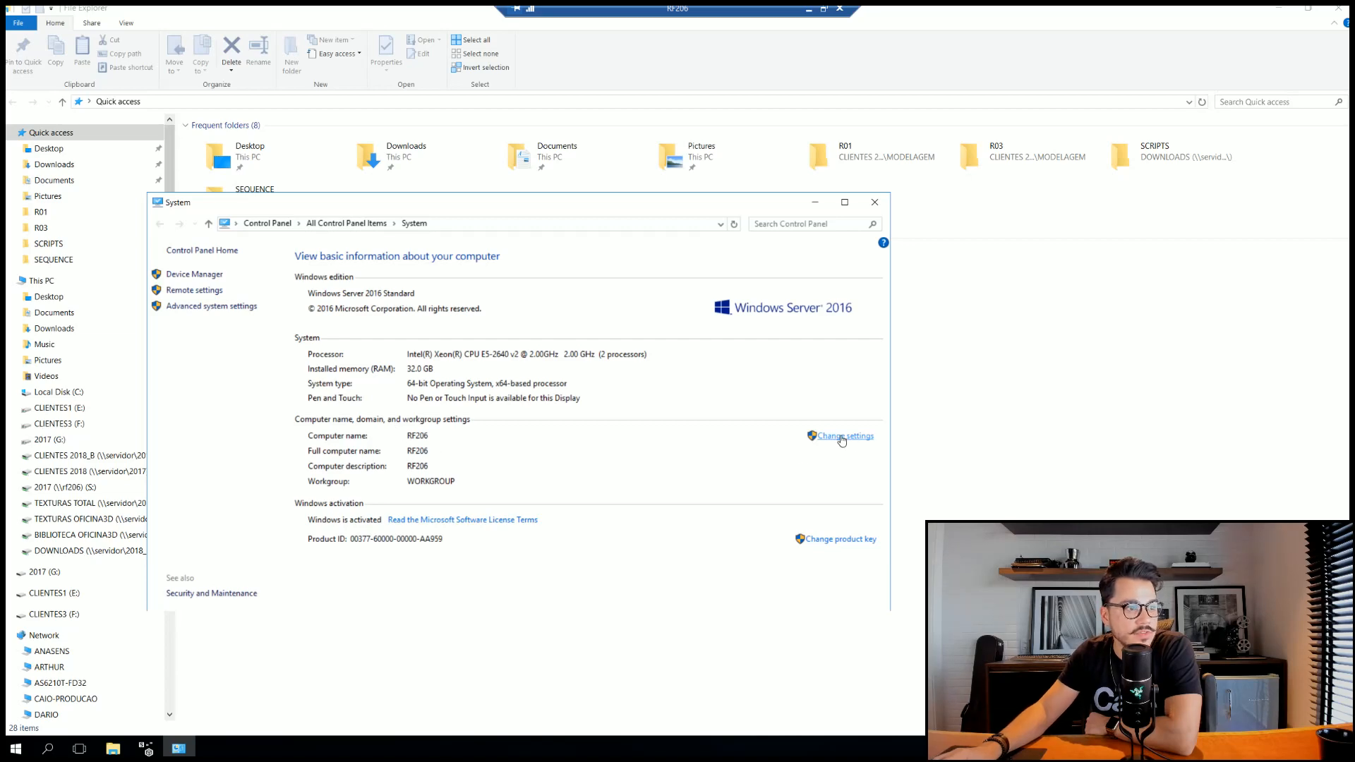
left_click(881, 209)
left_click(1338, 8)
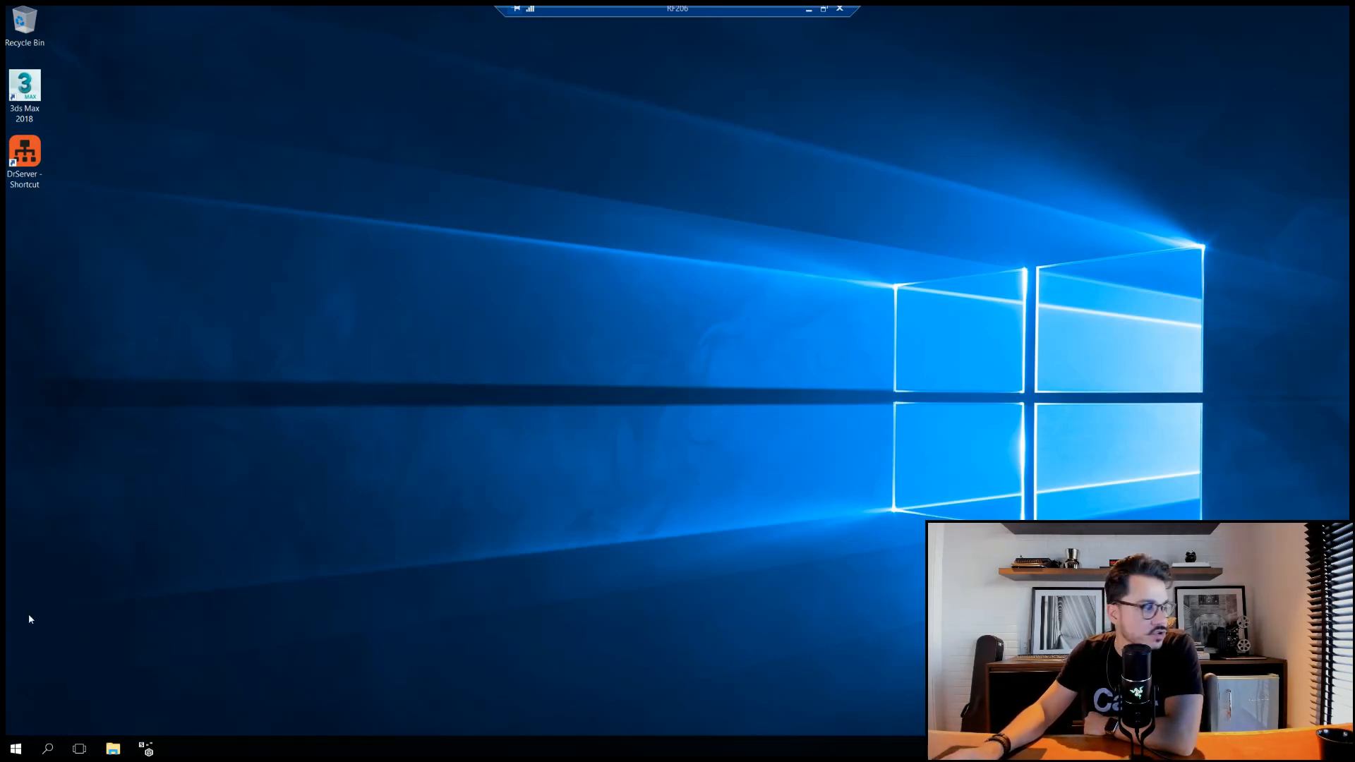
Look up the render machine's IP address by running IPCONFIG in Command Prompt.
left_click(17, 745)
type("c")
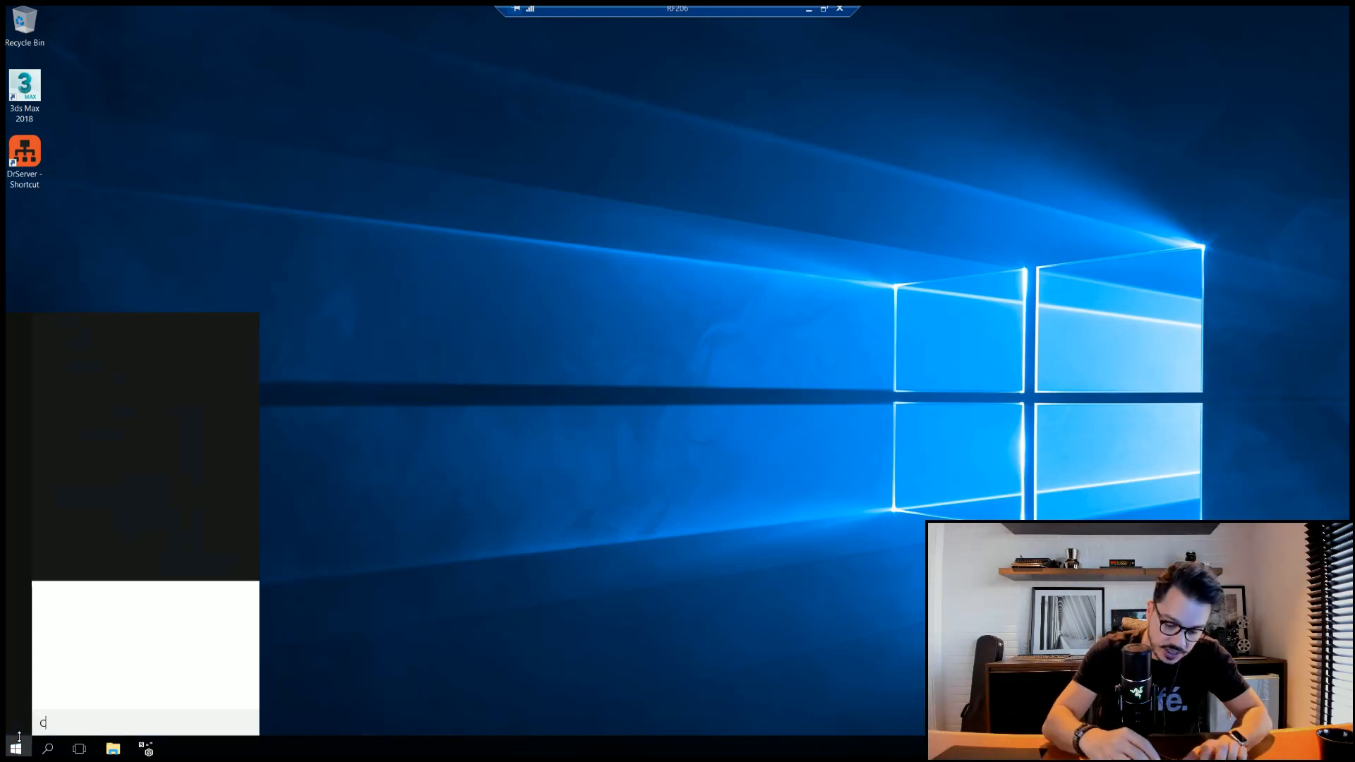
type("OM")
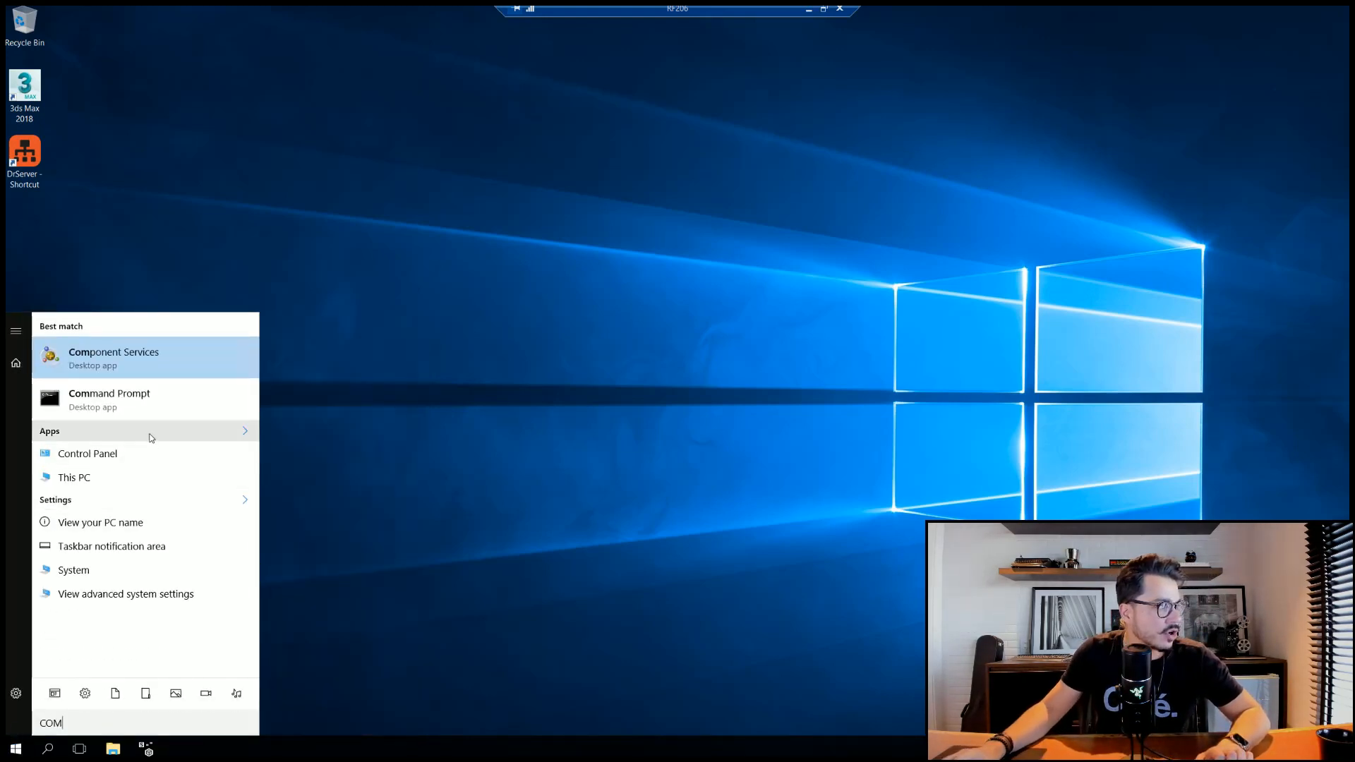
left_click(148, 405)
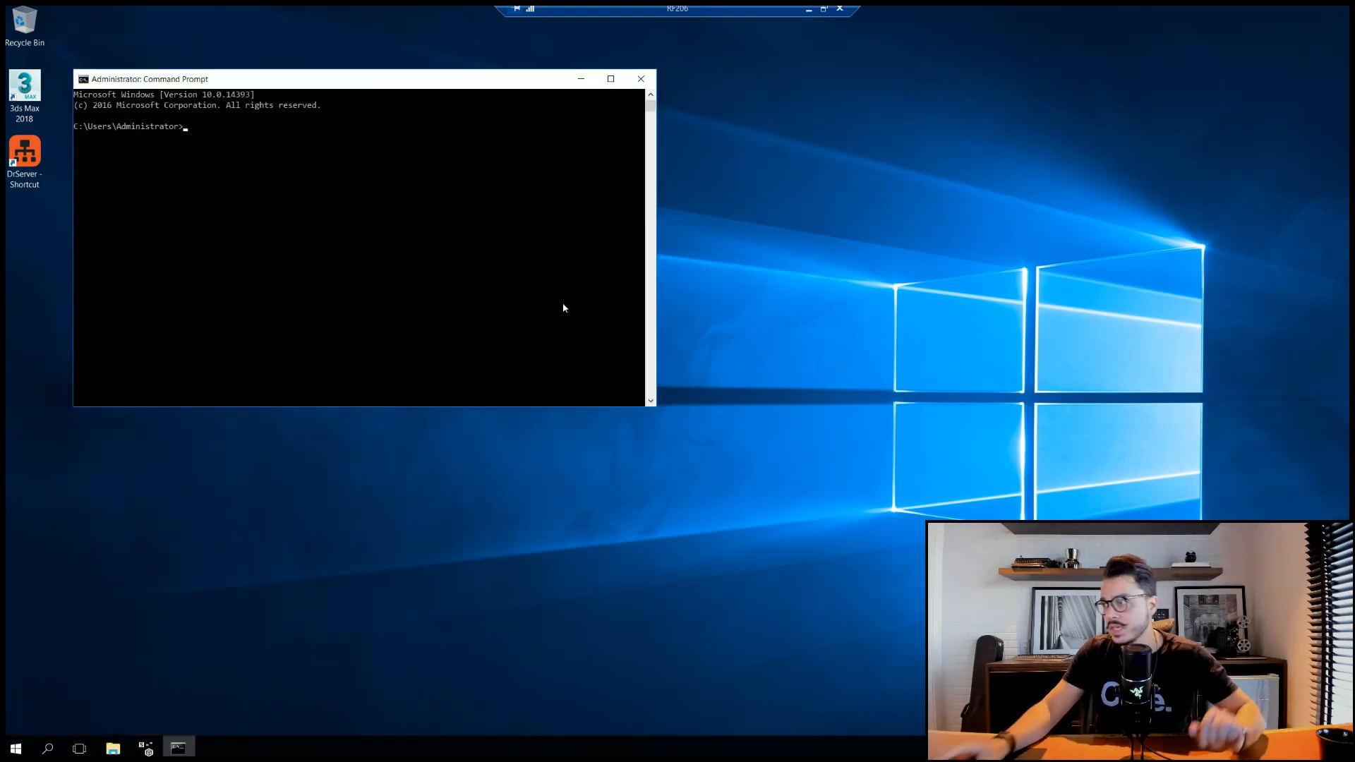
type("IPCO")
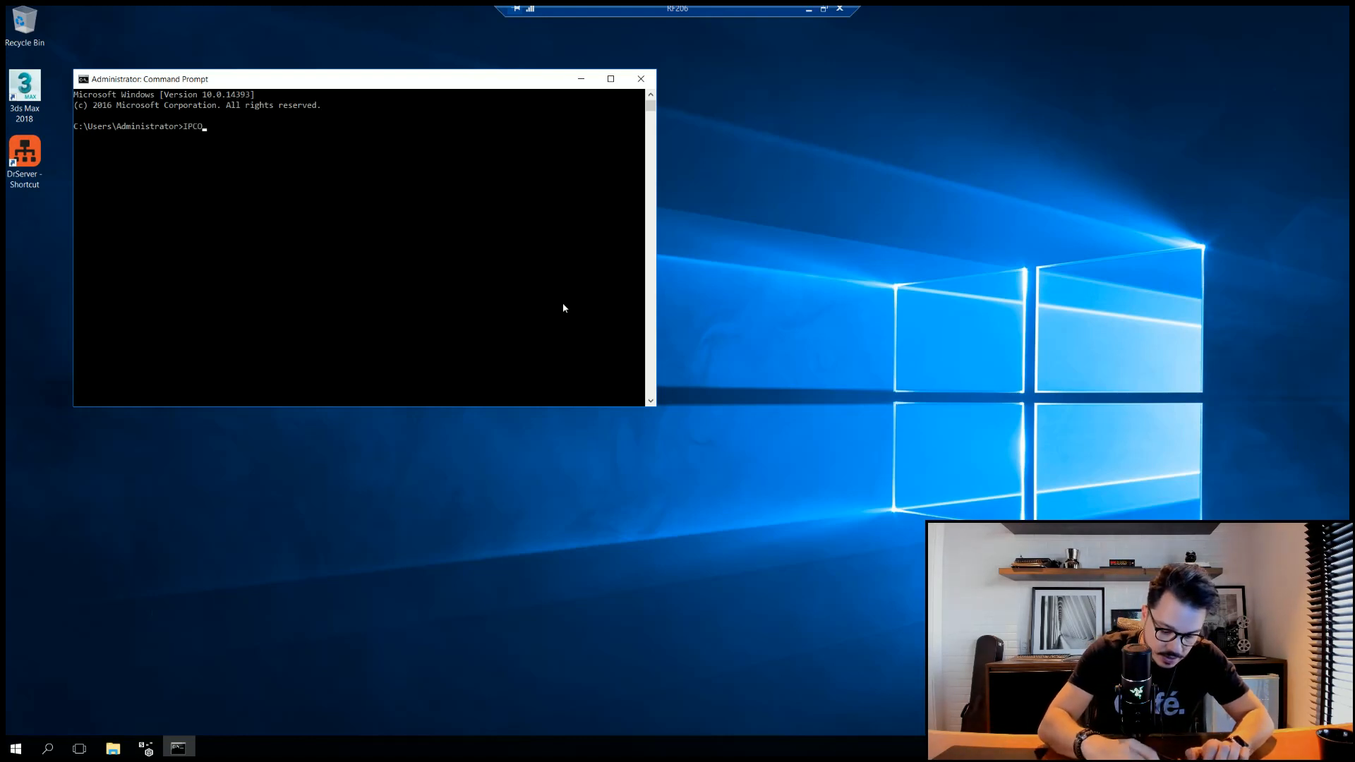
type("NFIG")
key("Return")
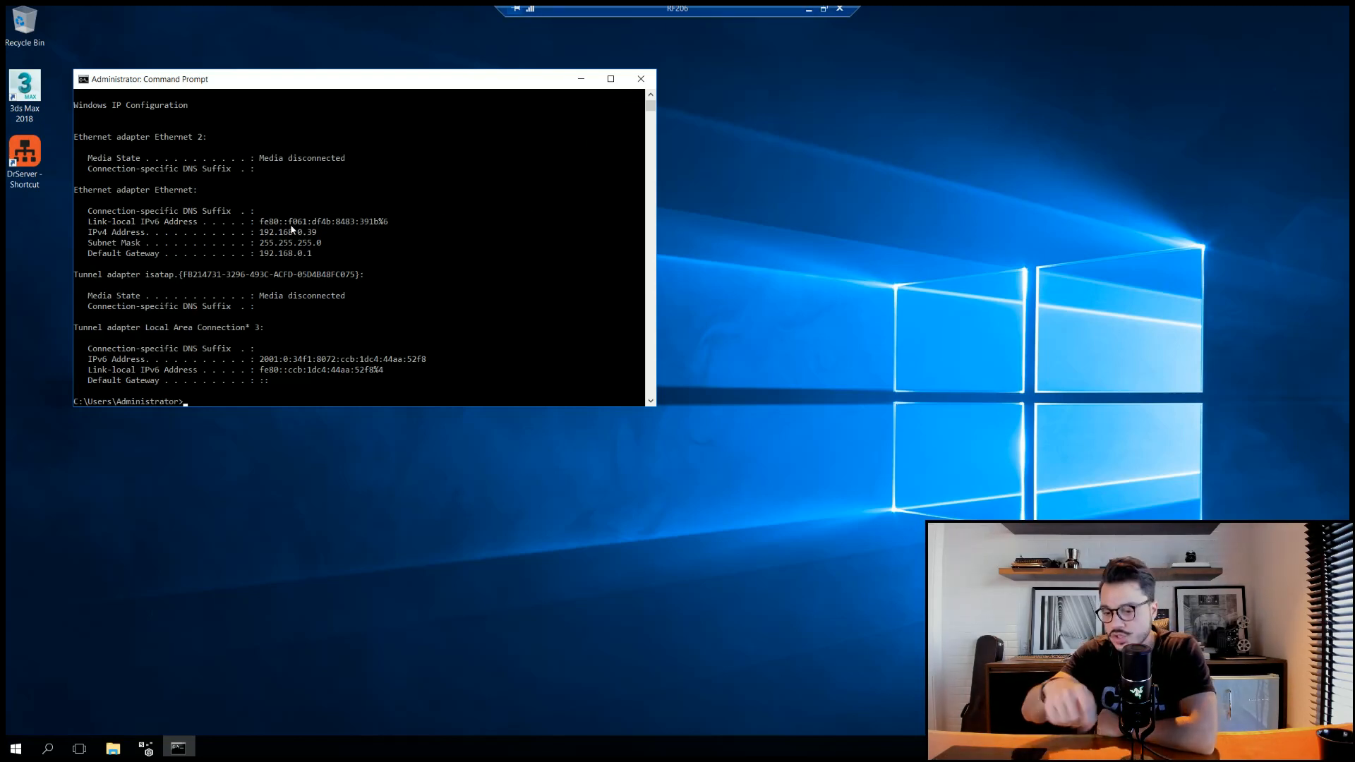
left_click(640, 79)
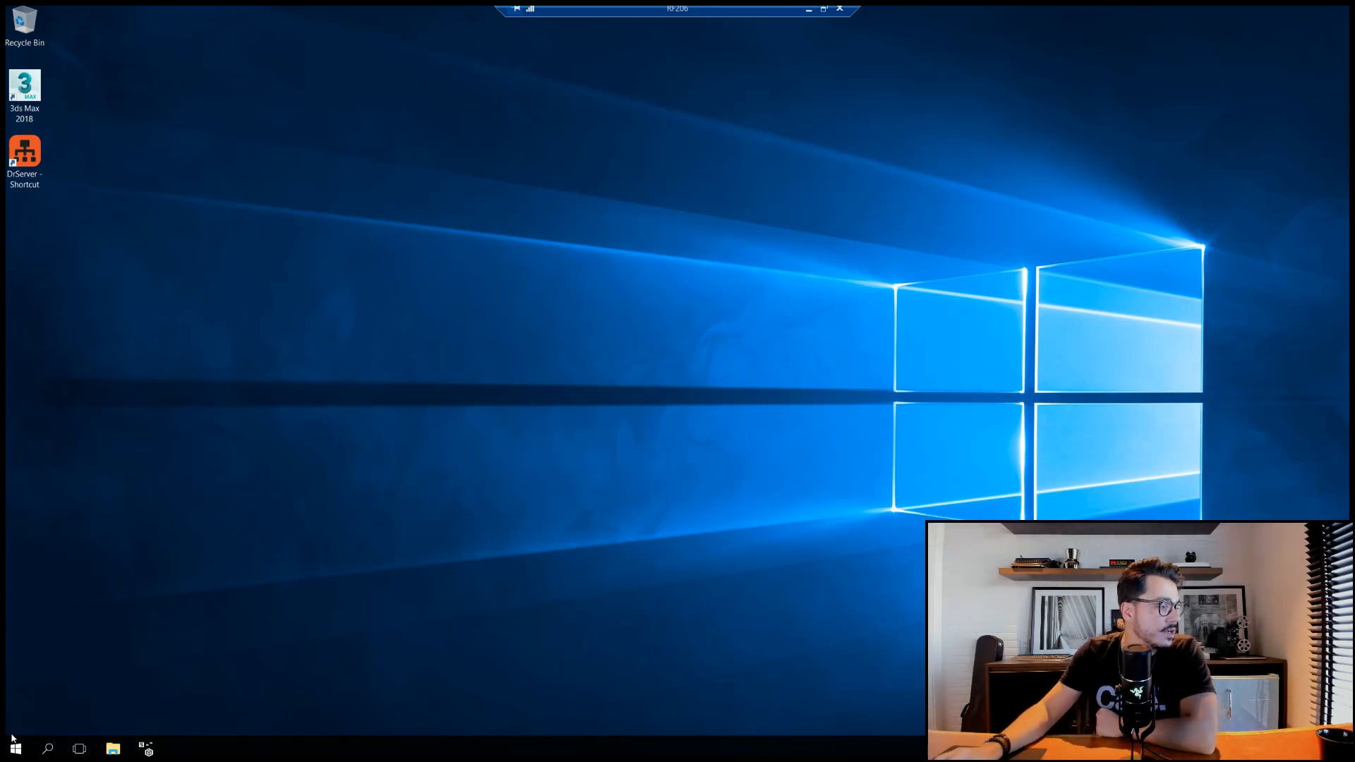
Find MANAGER among the render machine's programs and launch Backburner Manager.
left_click(26, 751)
type("MANAGER")
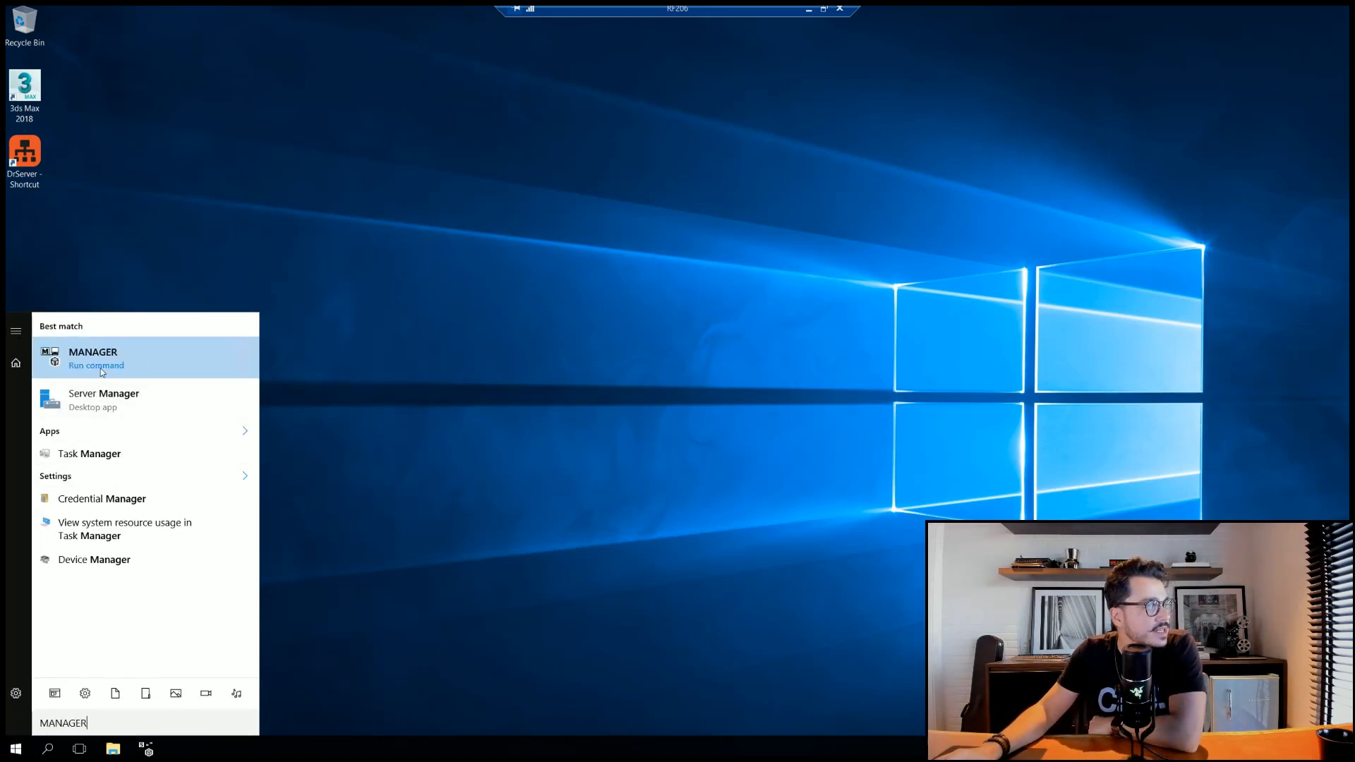
left_click(121, 363)
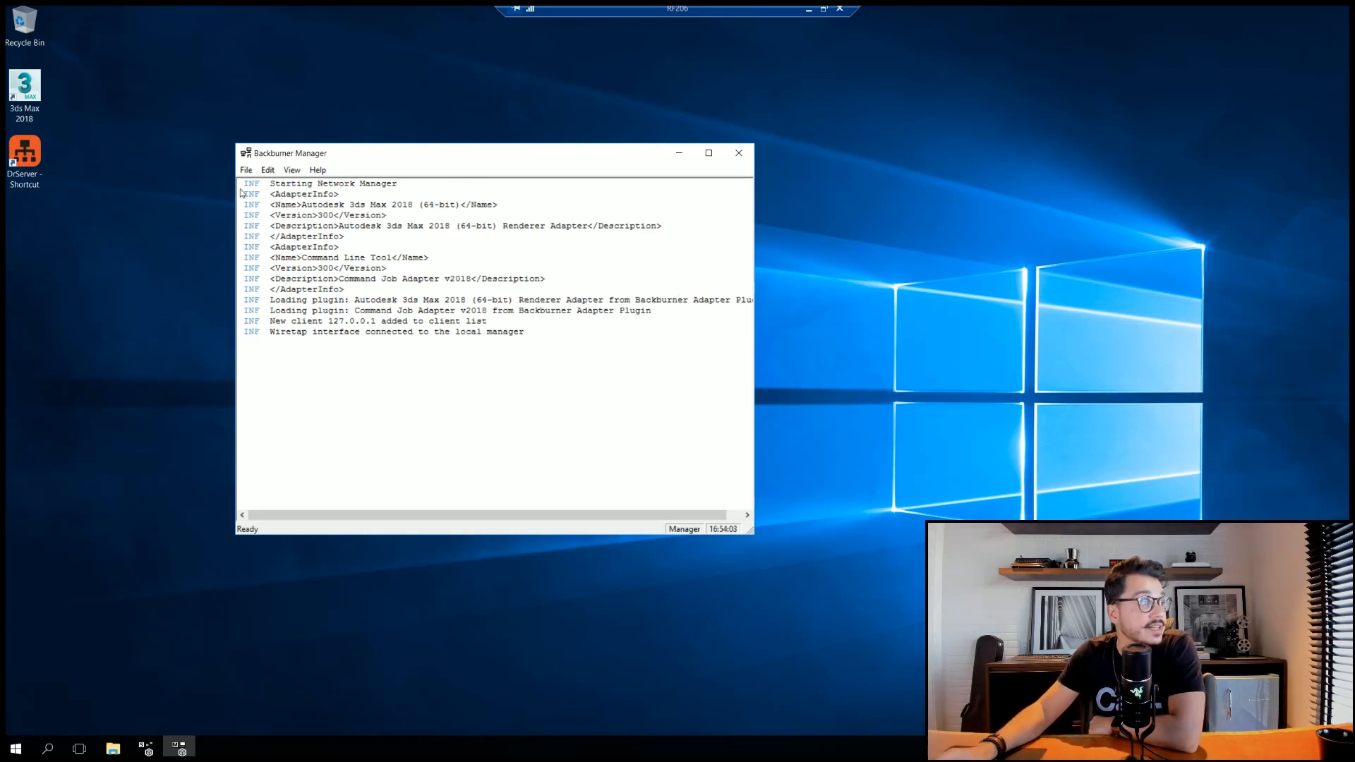
Review Backburner Manager's general properties, accept them as they are, and minimize the manager.
left_click(269, 170)
left_click(283, 185)
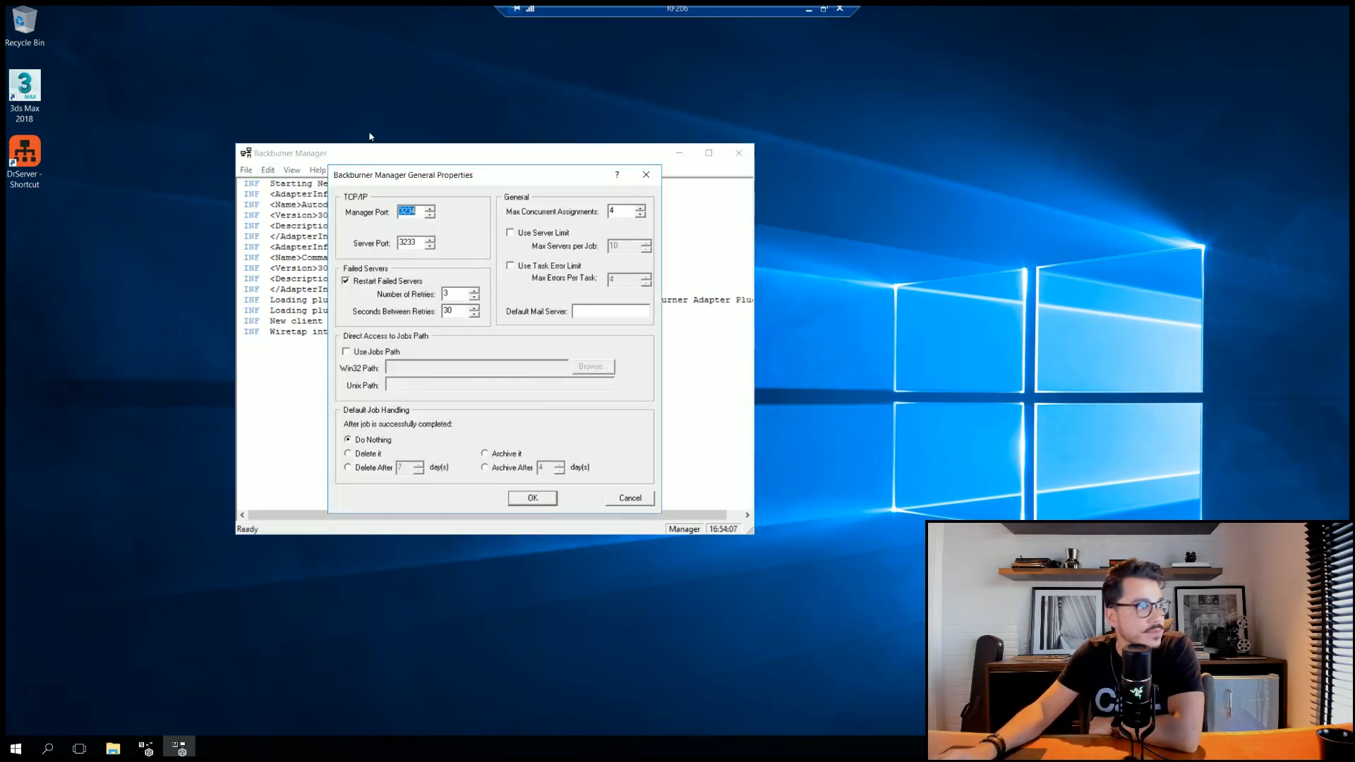
left_click_drag(451, 180, 802, 187)
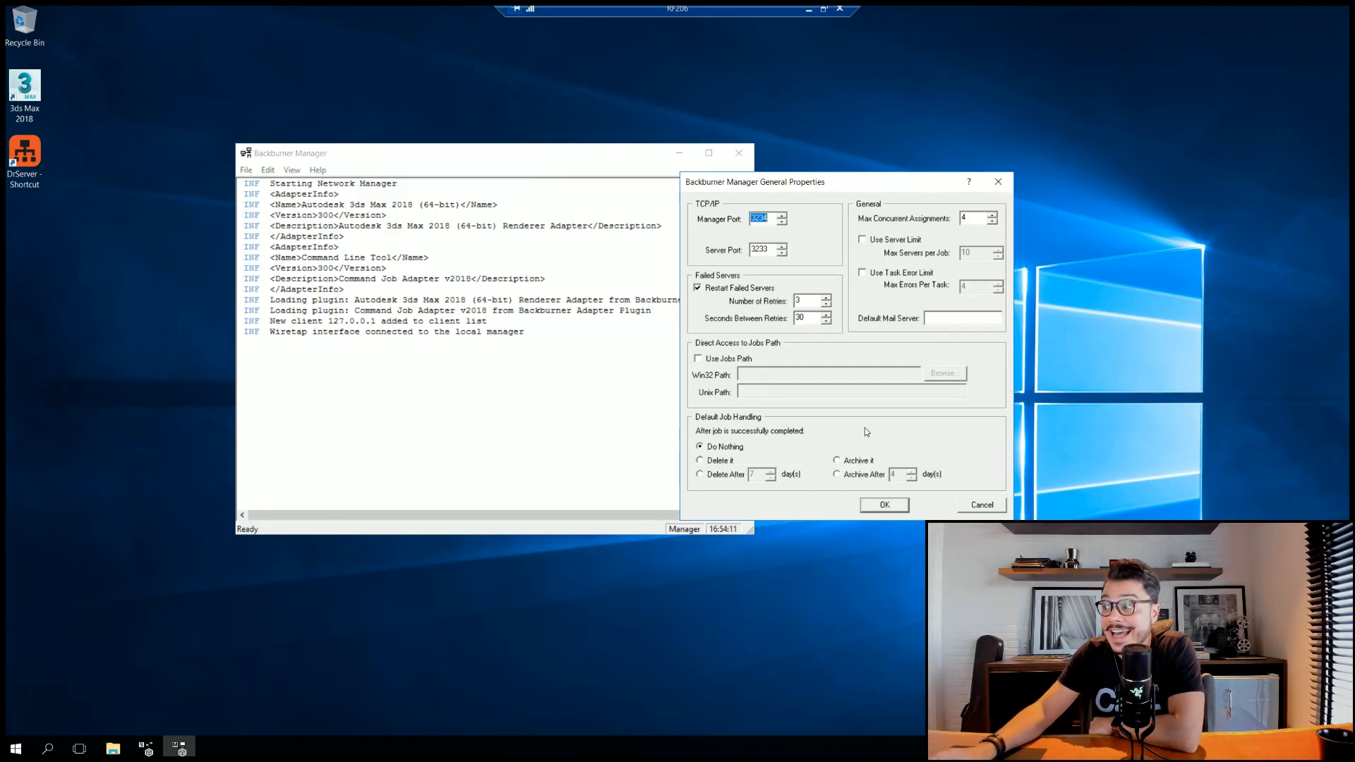
left_click(884, 505)
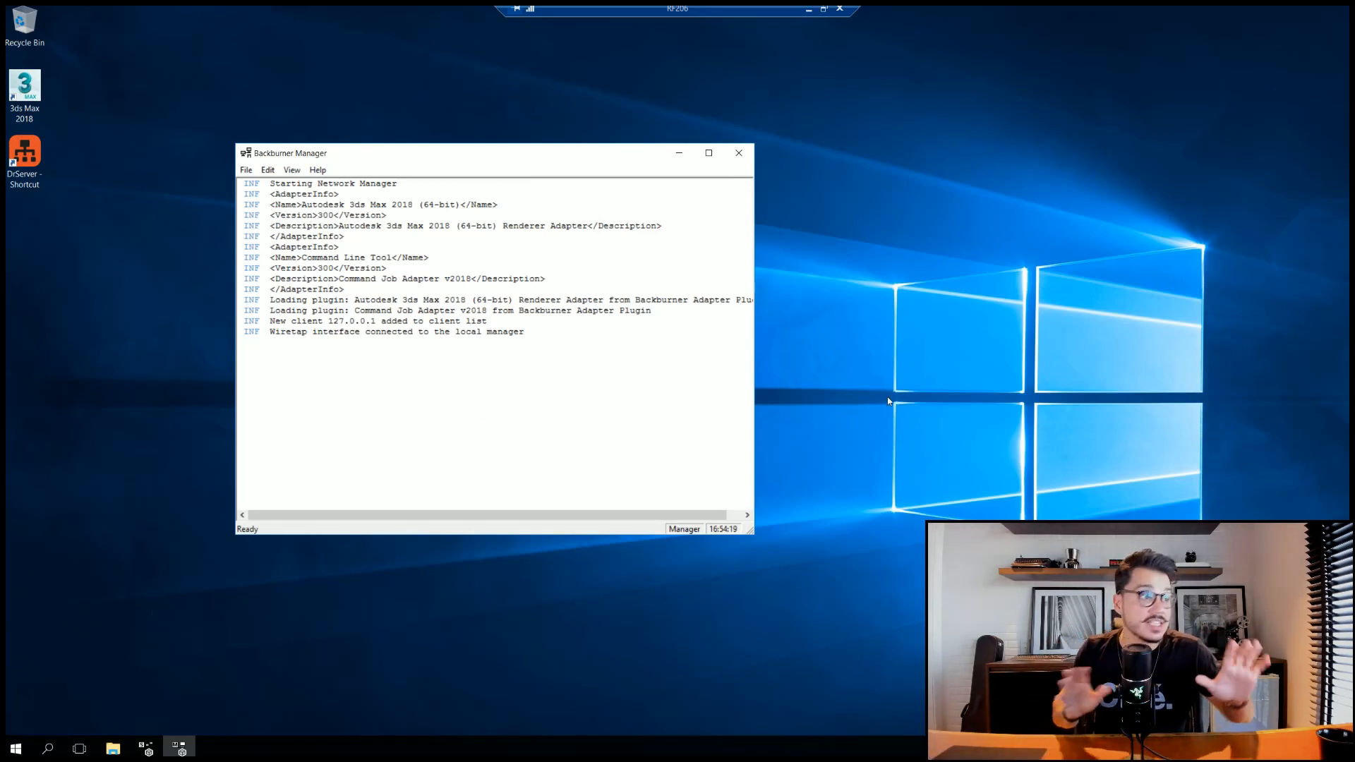
left_click(678, 152)
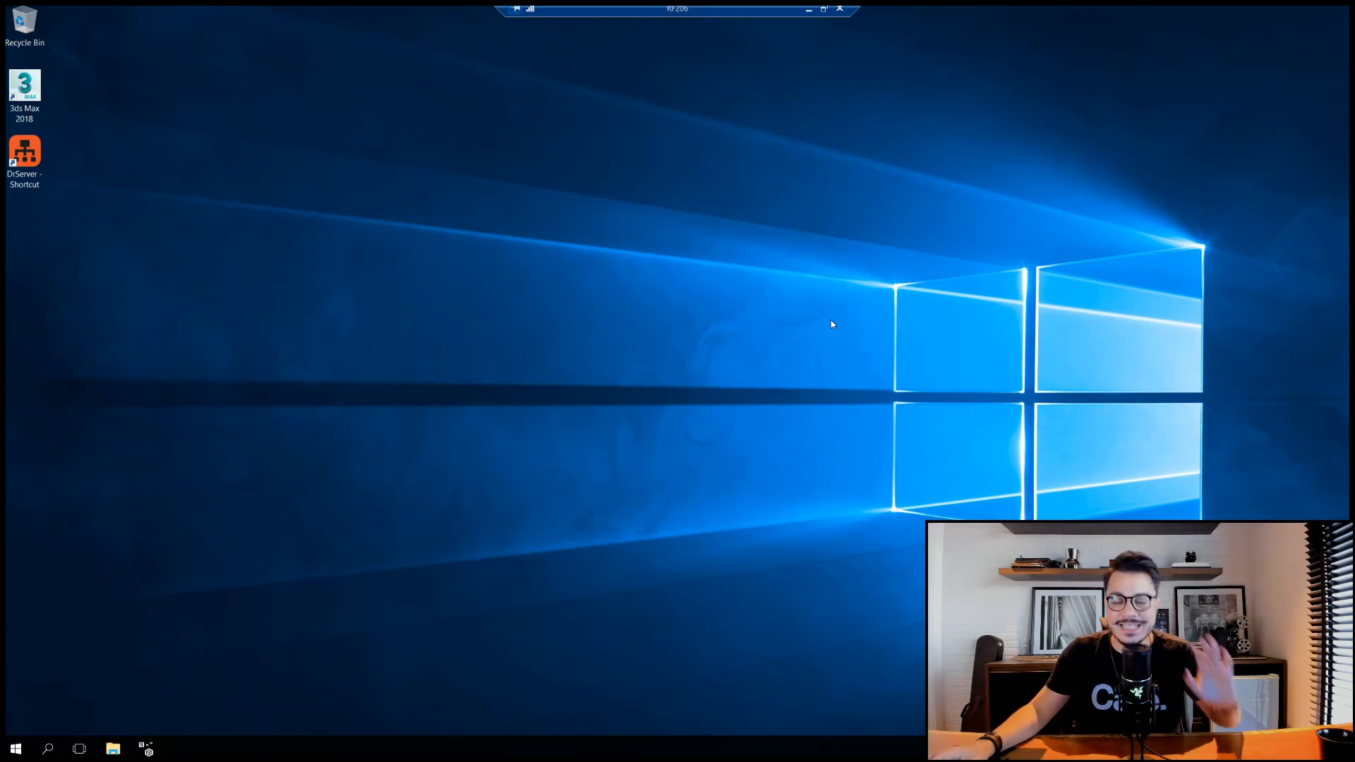
Return to 3ds Max and set the Render Setup target to Submit To Network Rendering.
left_click(809, 9)
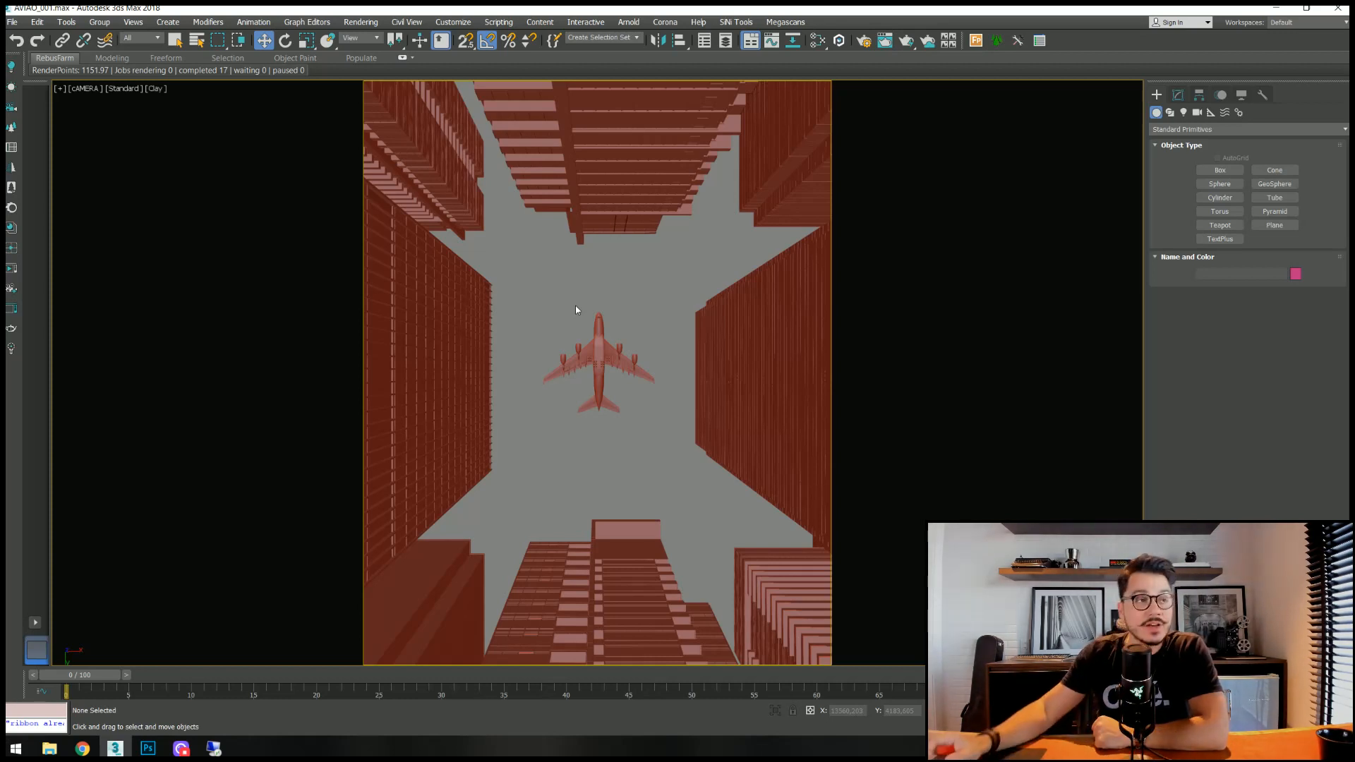
left_click(864, 43)
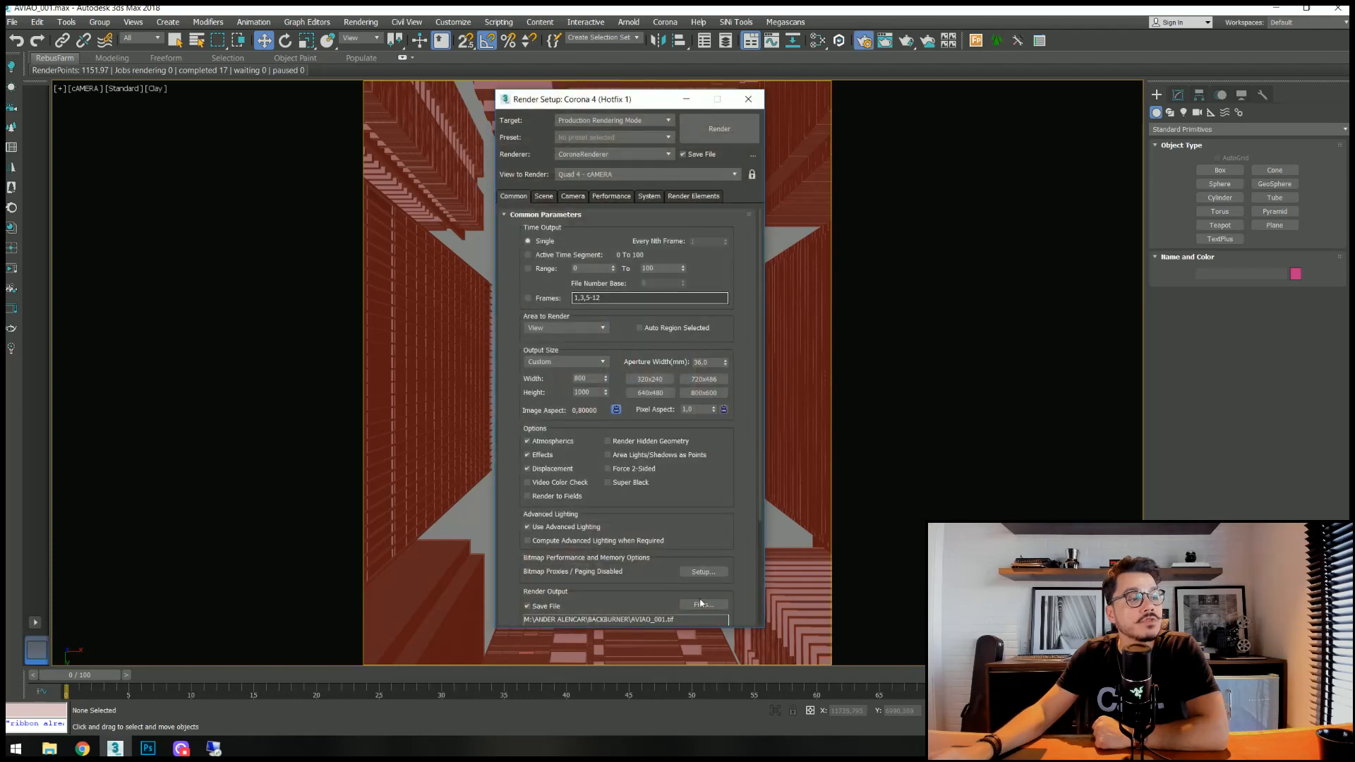
scroll(720, 518, "down", 3)
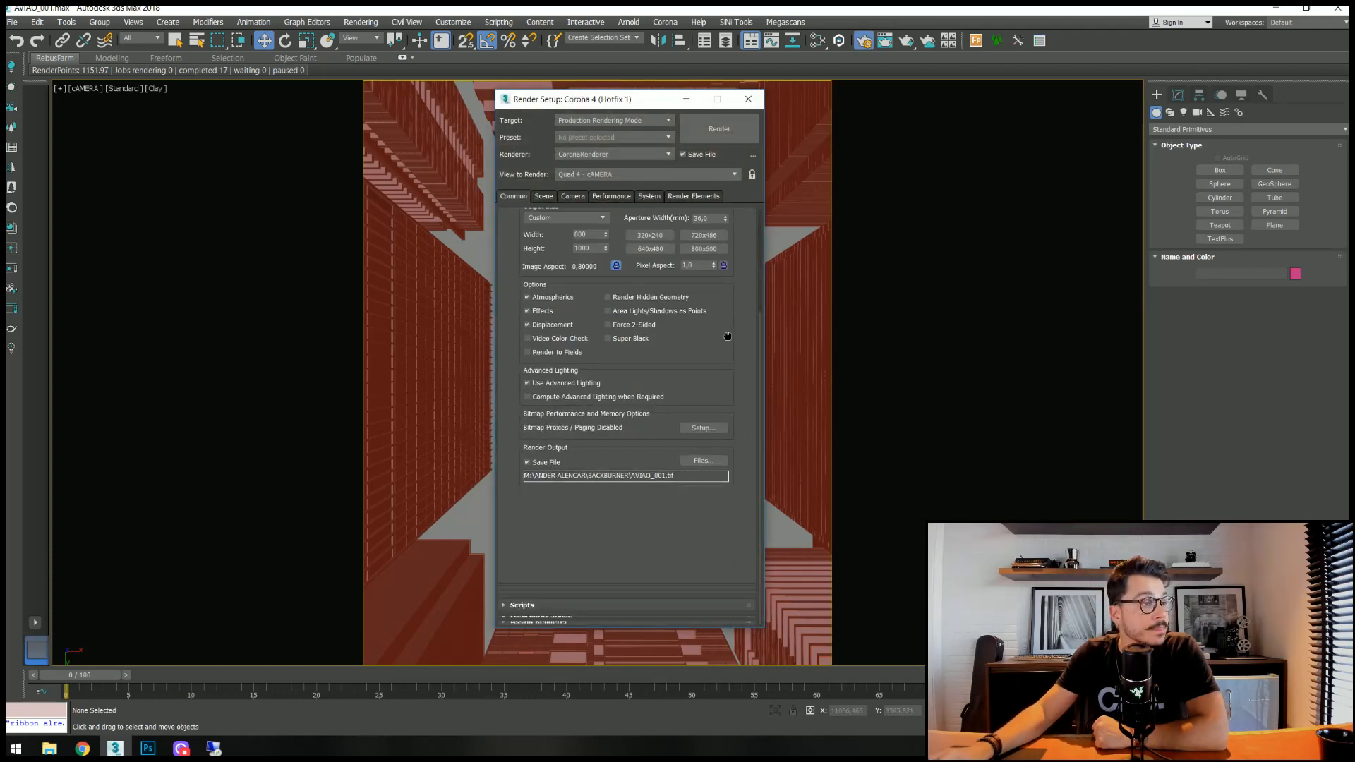
scroll(720, 519, "up", 3)
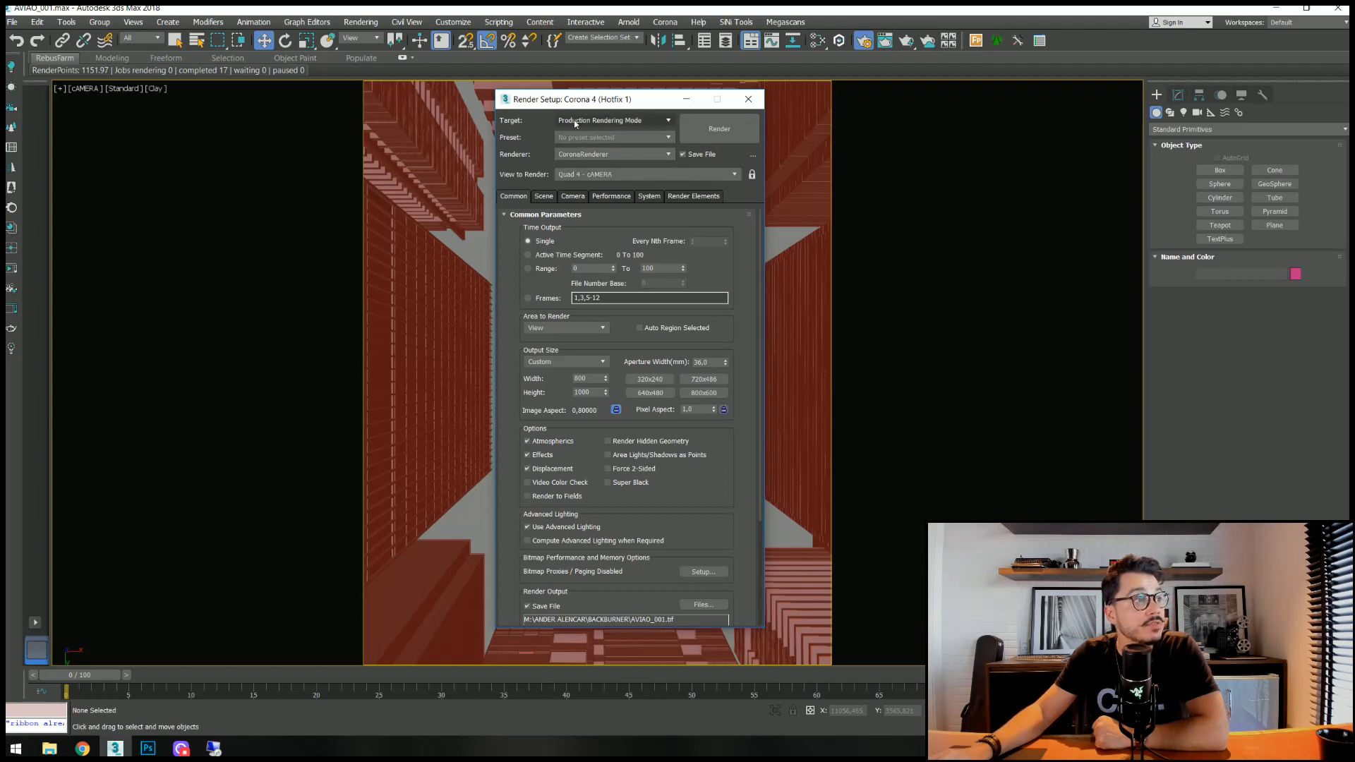
left_click(638, 123)
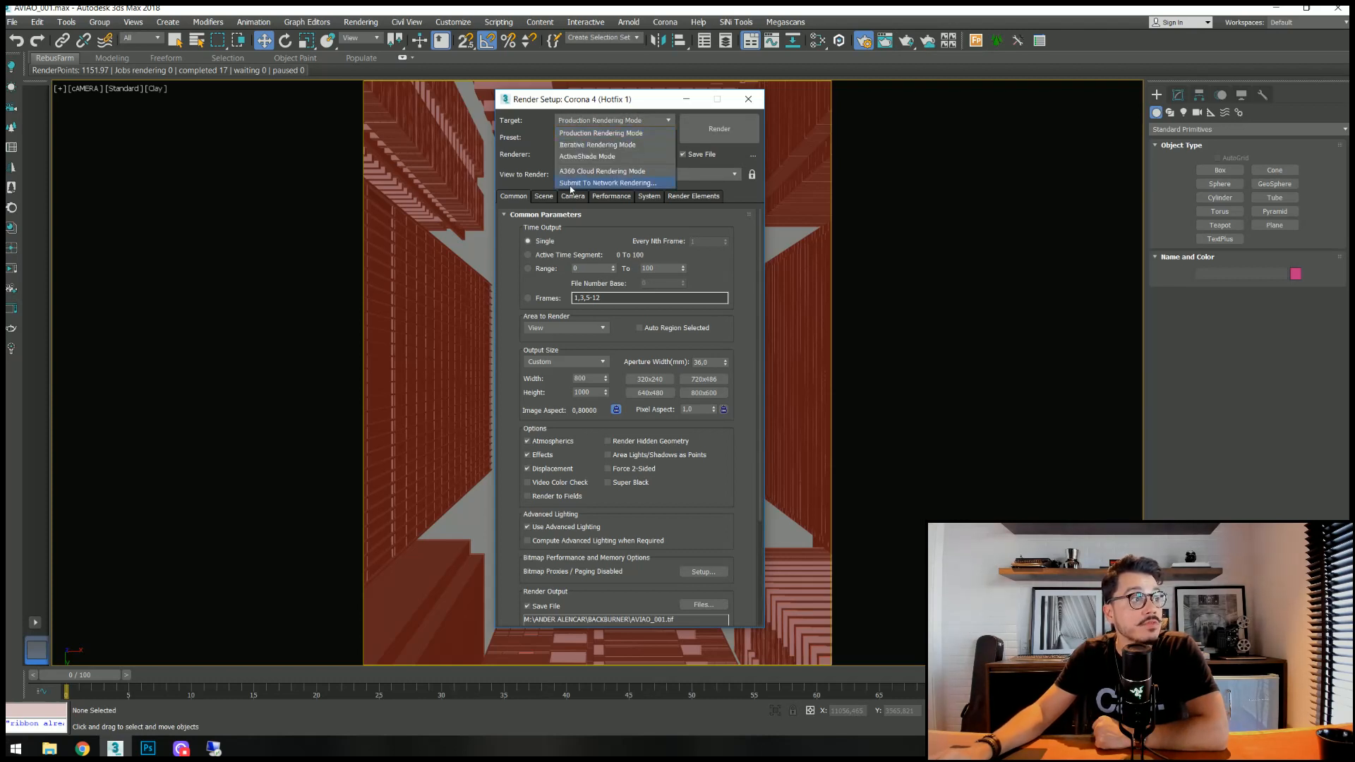
left_click(606, 183)
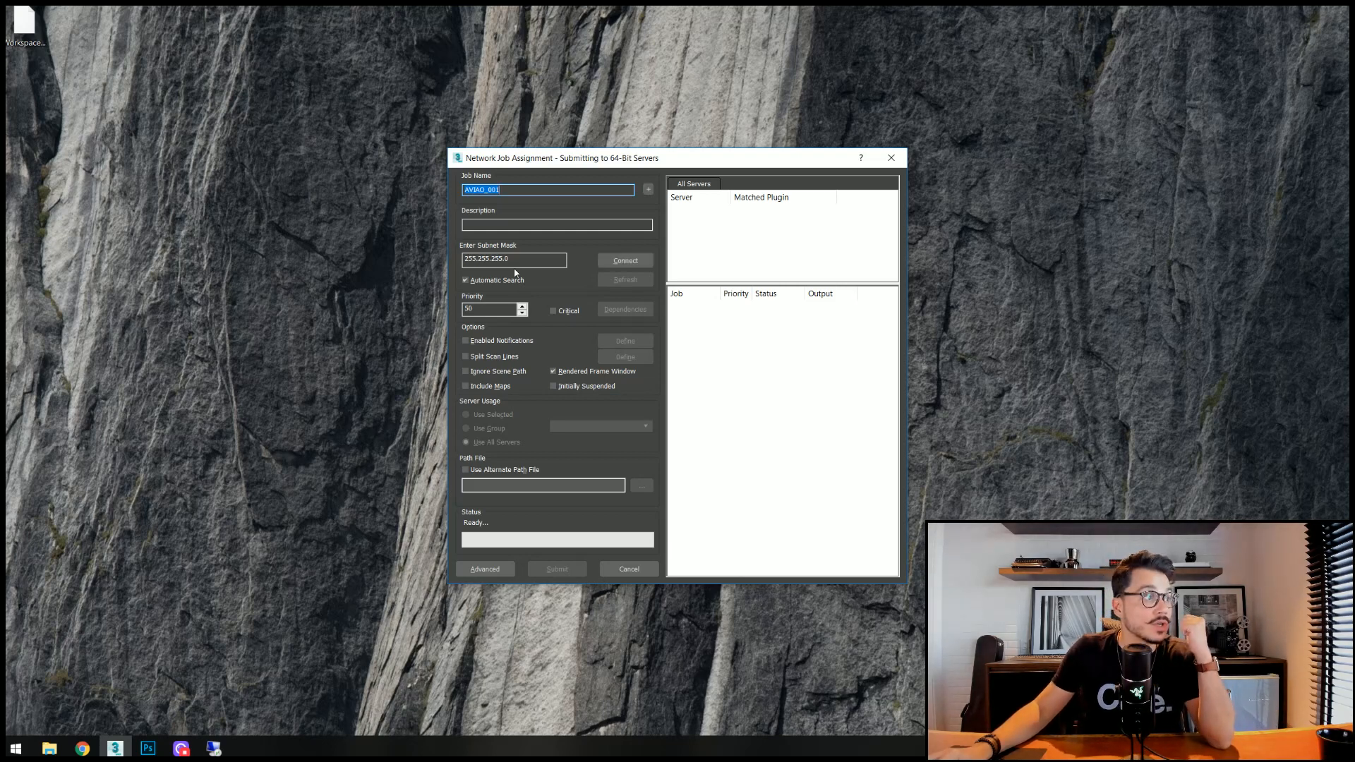
Try connecting to the render manager with RF206 as the subnet mask entry, and disconnect again.
left_click_drag(518, 260, 266, 223)
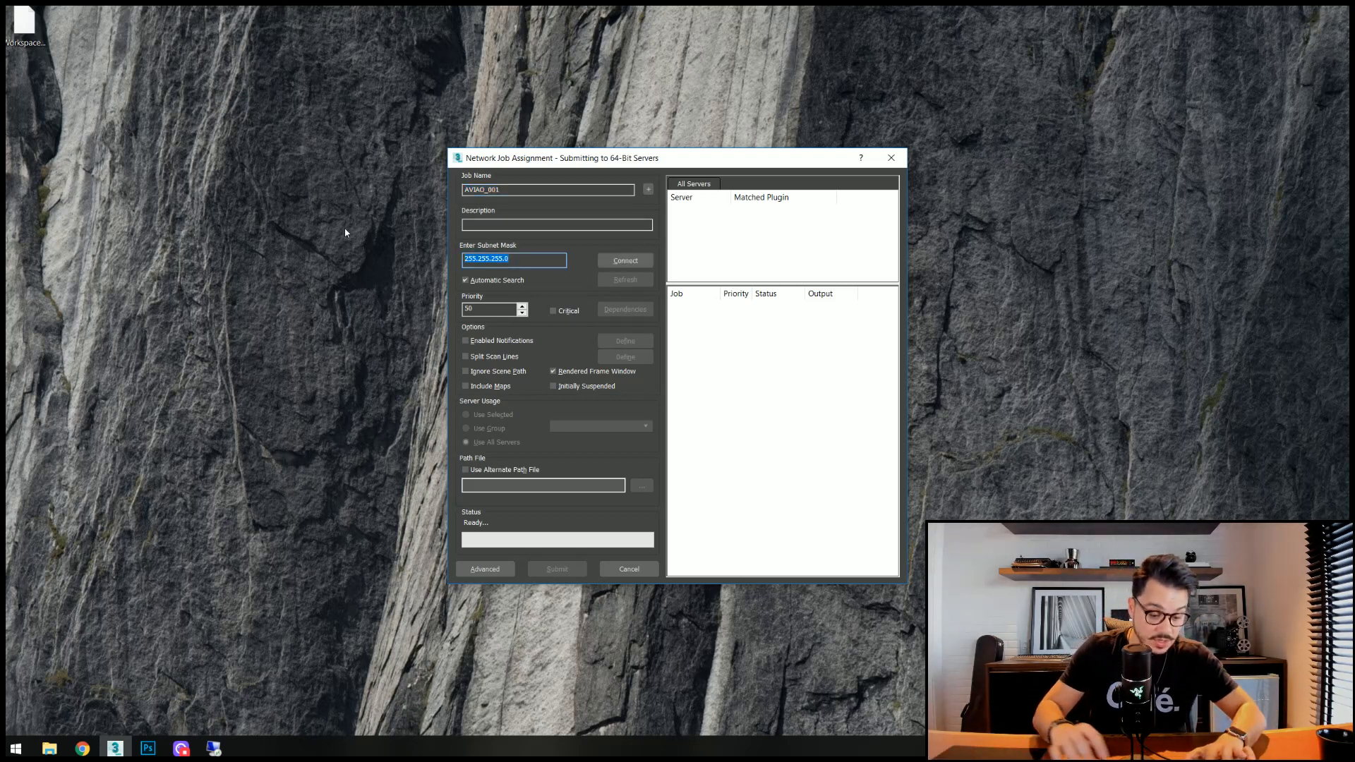
type("RF206")
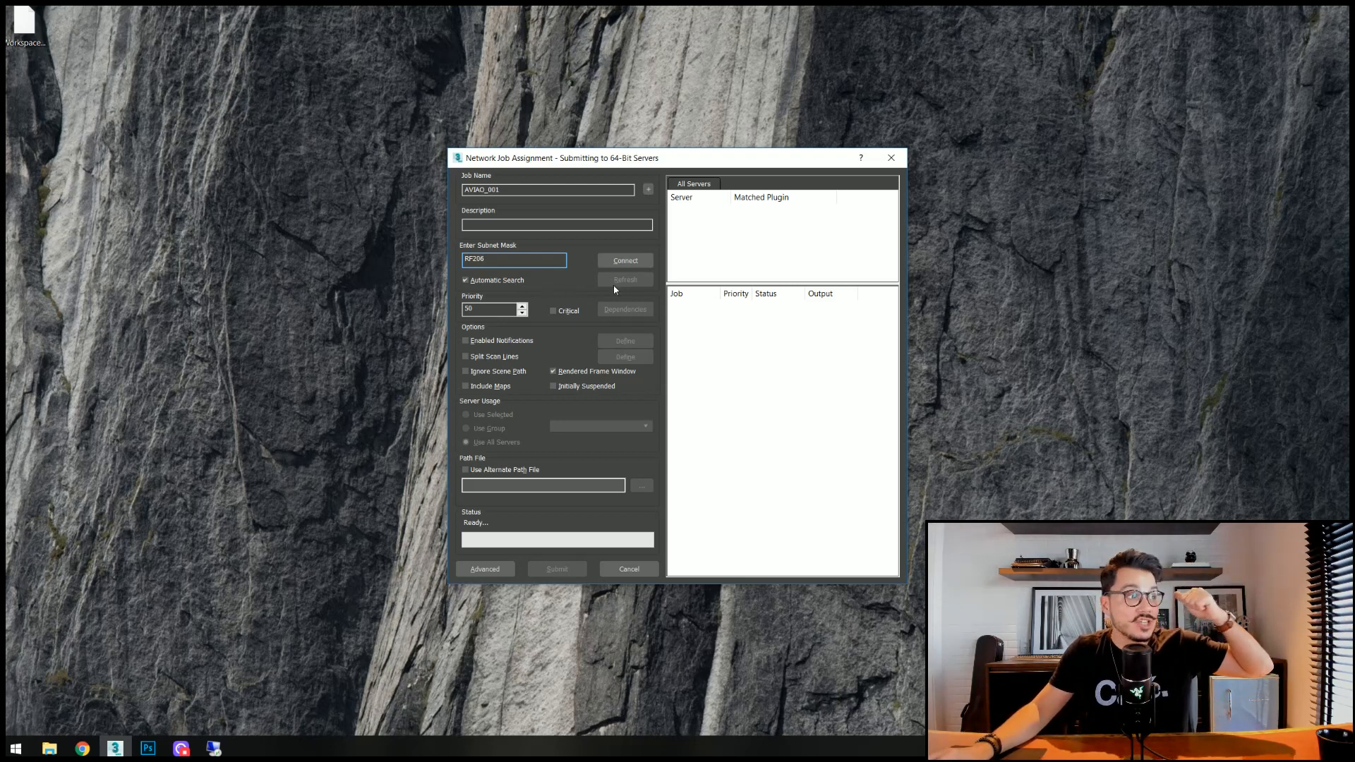
left_click(625, 260)
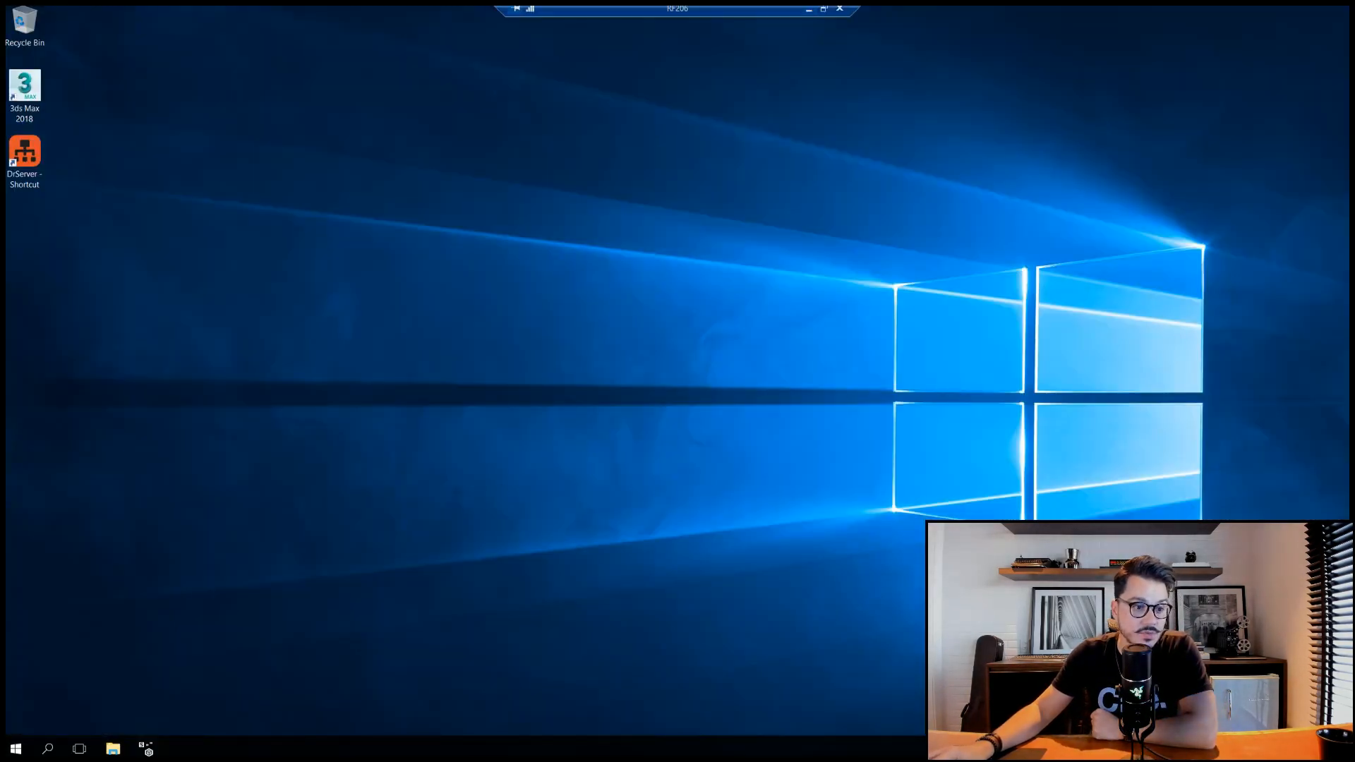
left_click(808, 10)
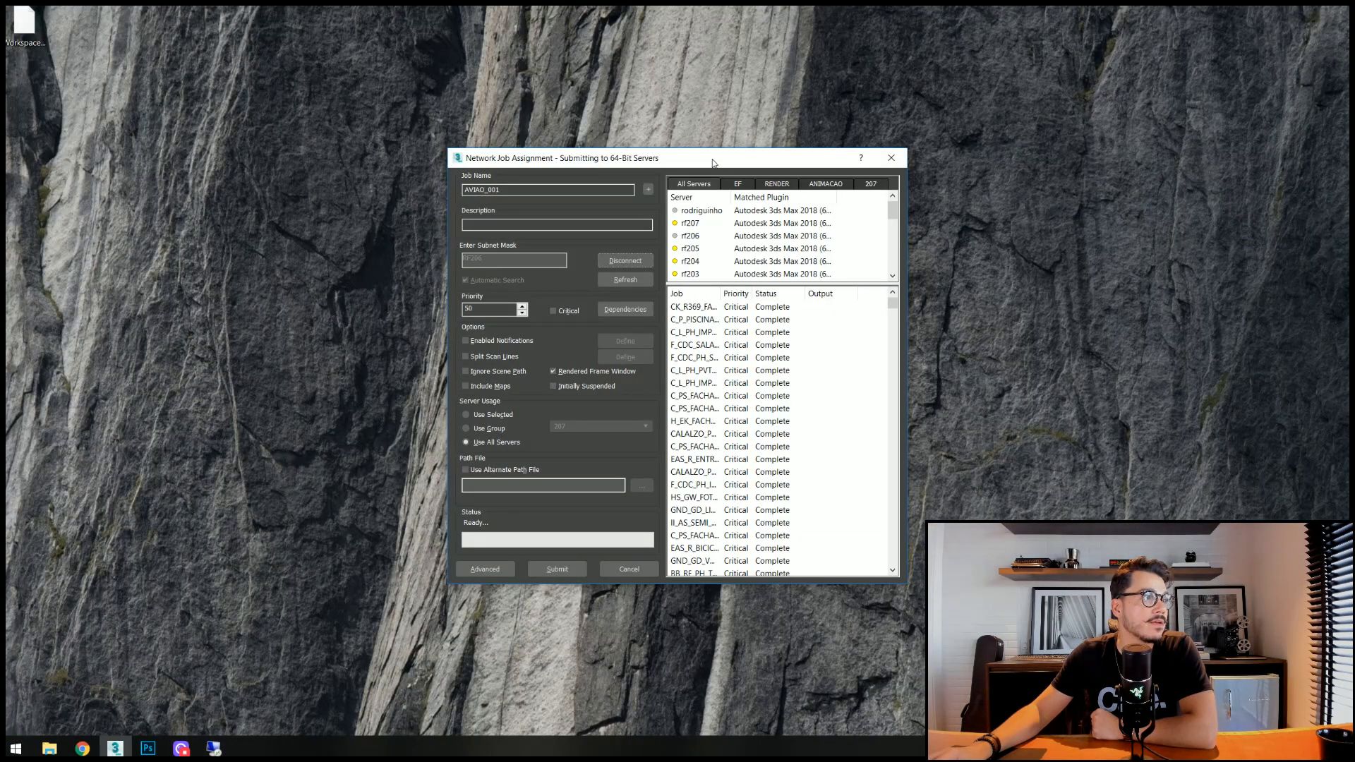
left_click_drag(712, 162, 598, 135)
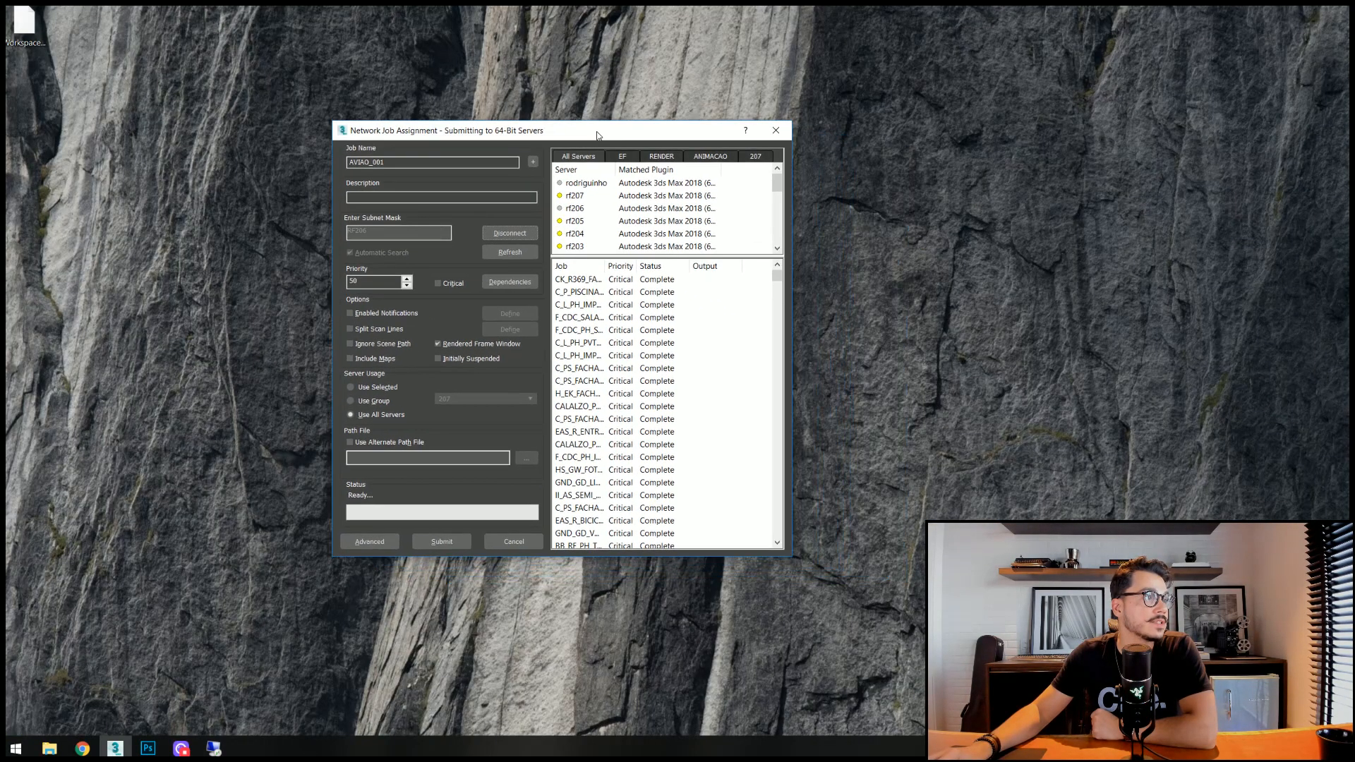
left_click(508, 233)
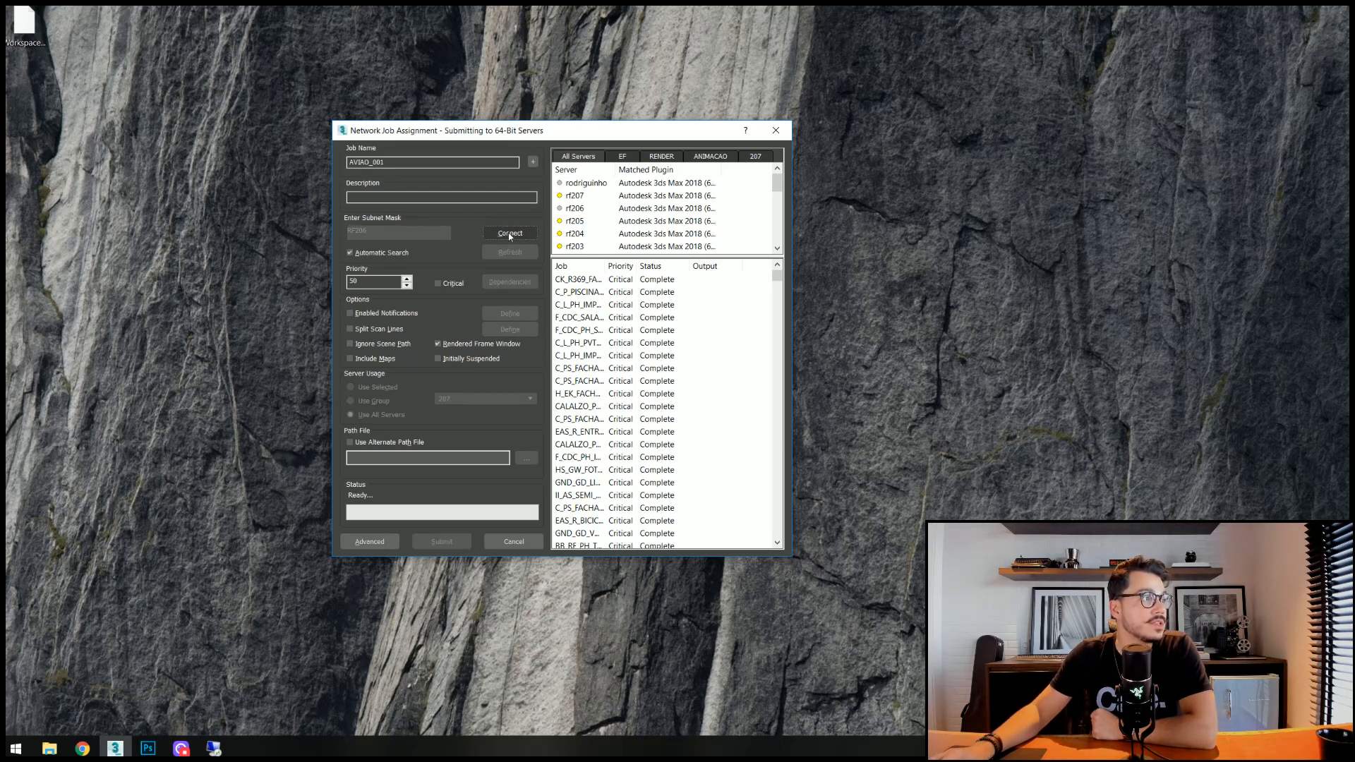
Turn off Automatic Search so the manager is specified by name or IP address.
left_click(381, 253)
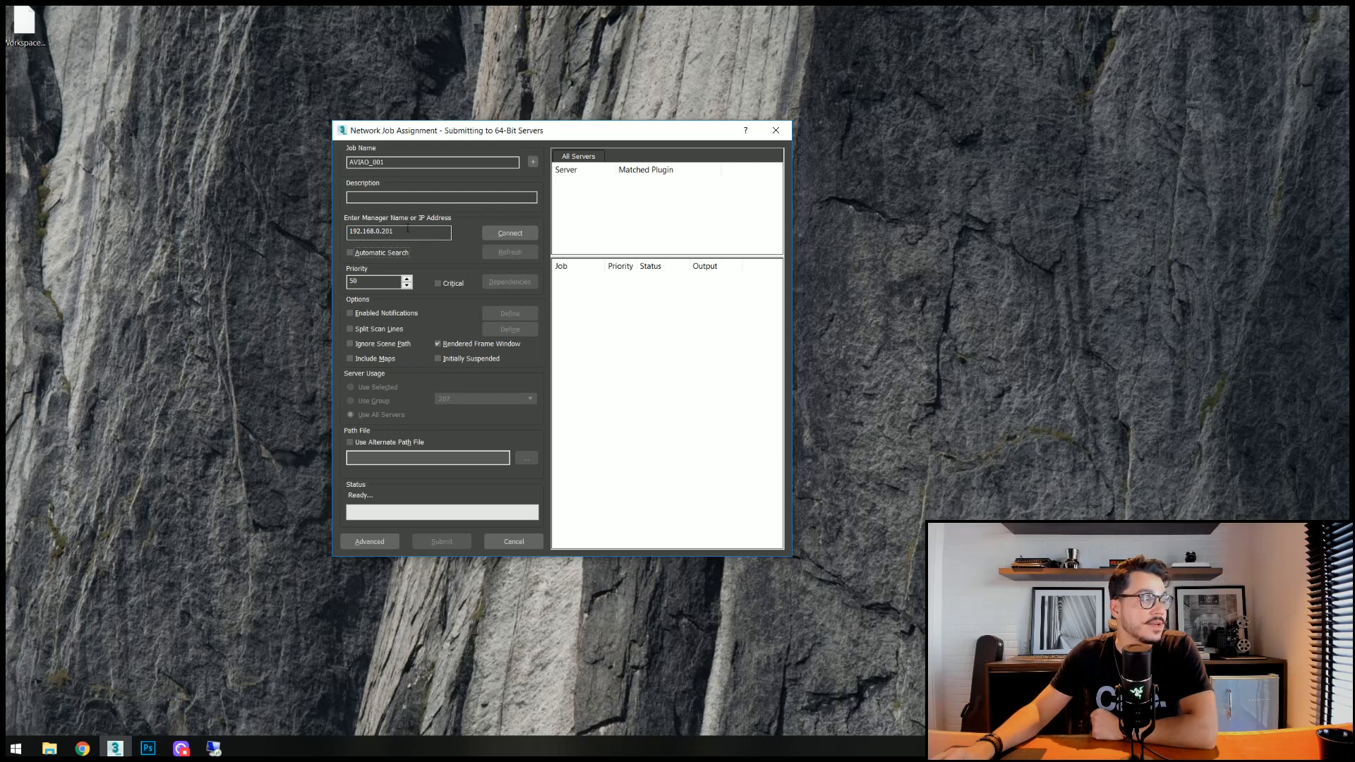
left_click(399, 253)
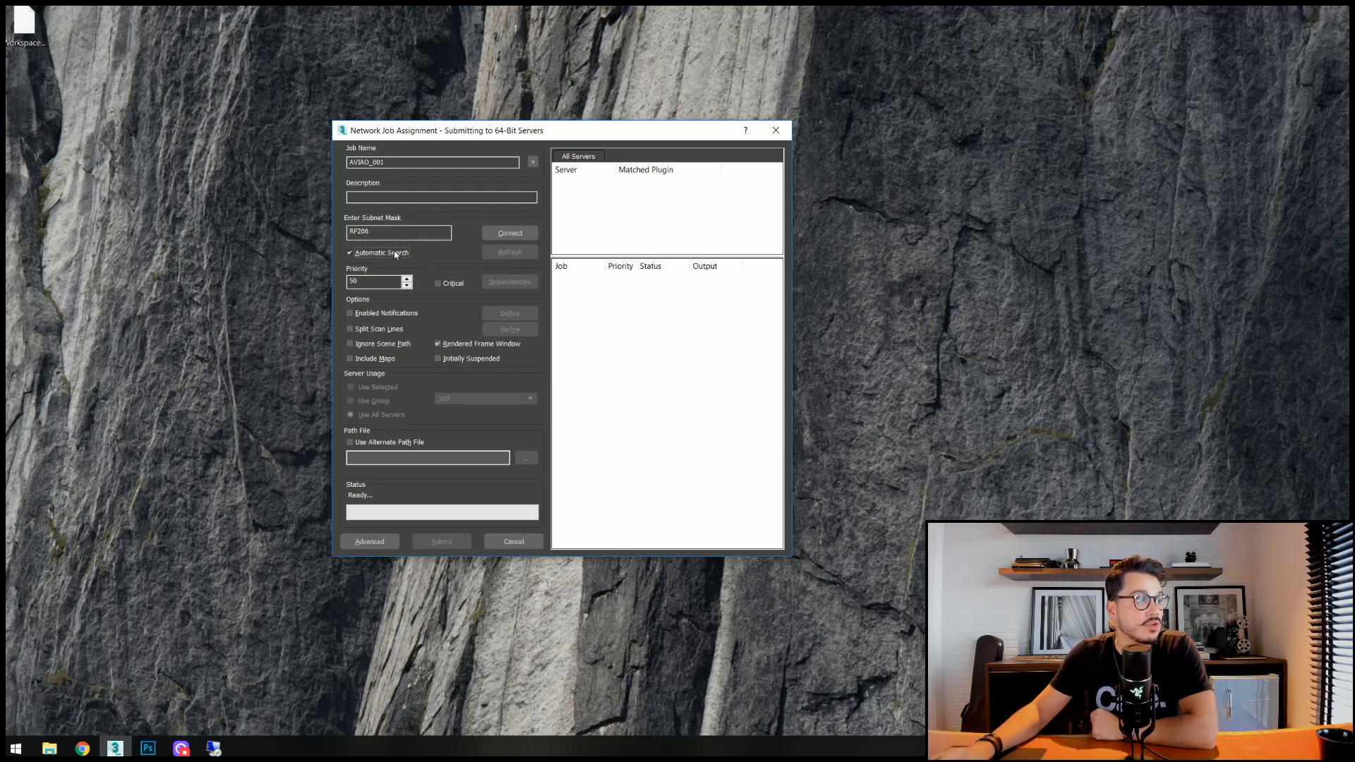
left_click(396, 254)
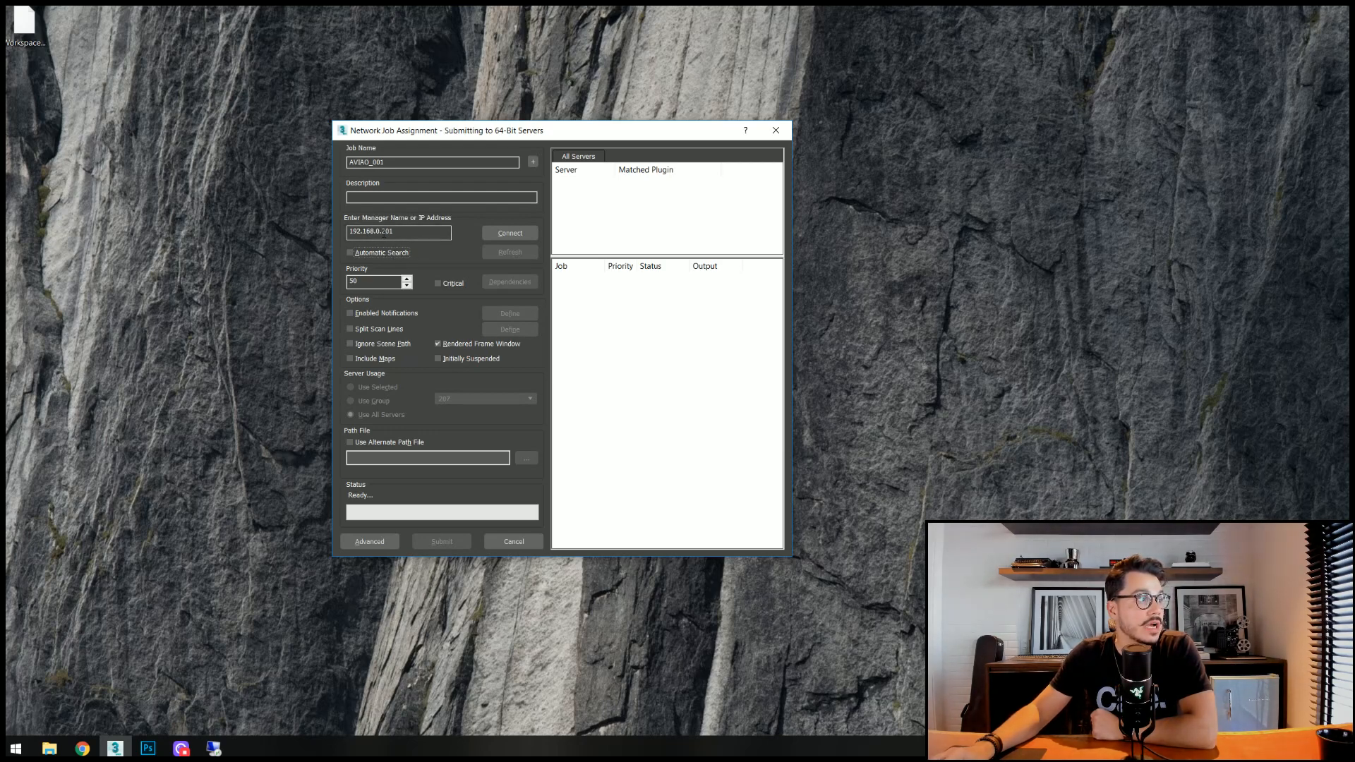
left_click(438, 233)
key("BackSpace")
key("BackSpace")
key("BackSpace")
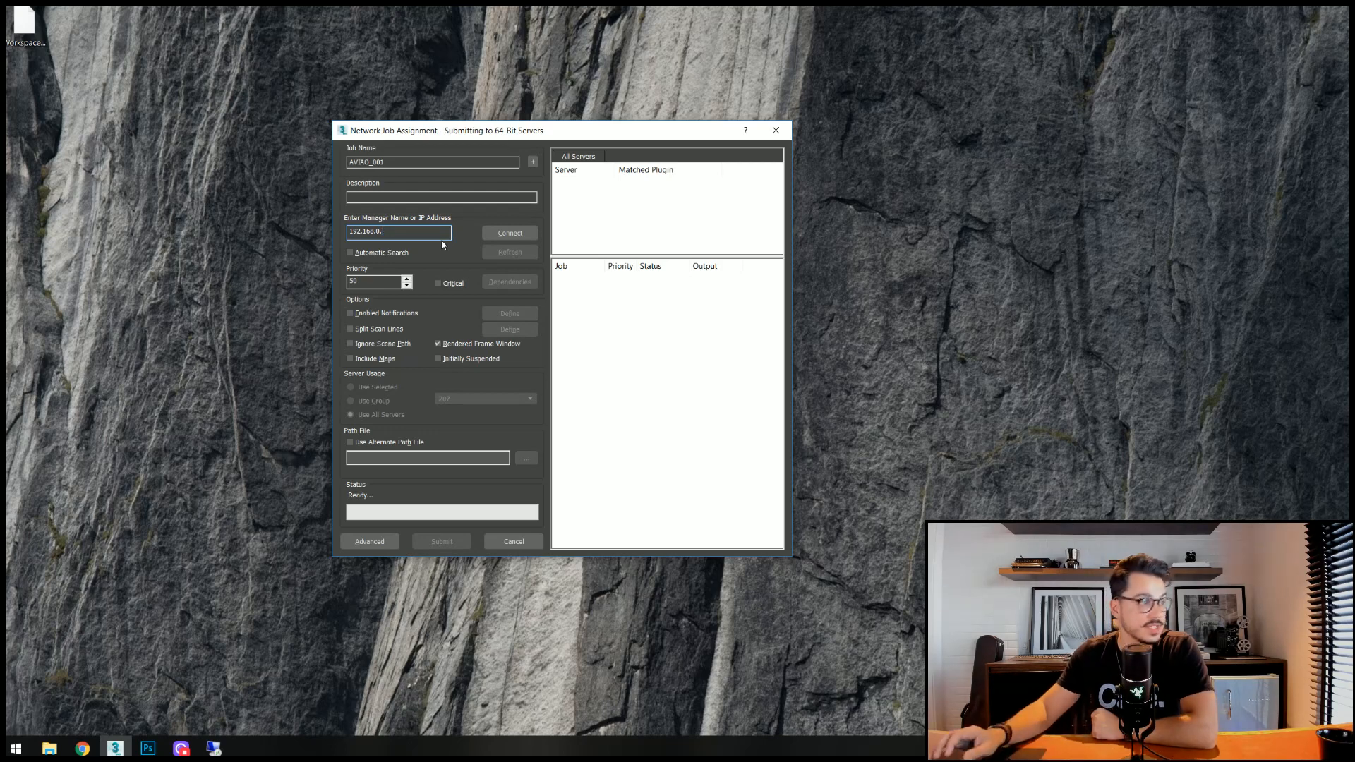
Try connecting to the render manager with Automatic Search, browse its job list, disconnect, and turn Automatic Search off again.
left_click(399, 255)
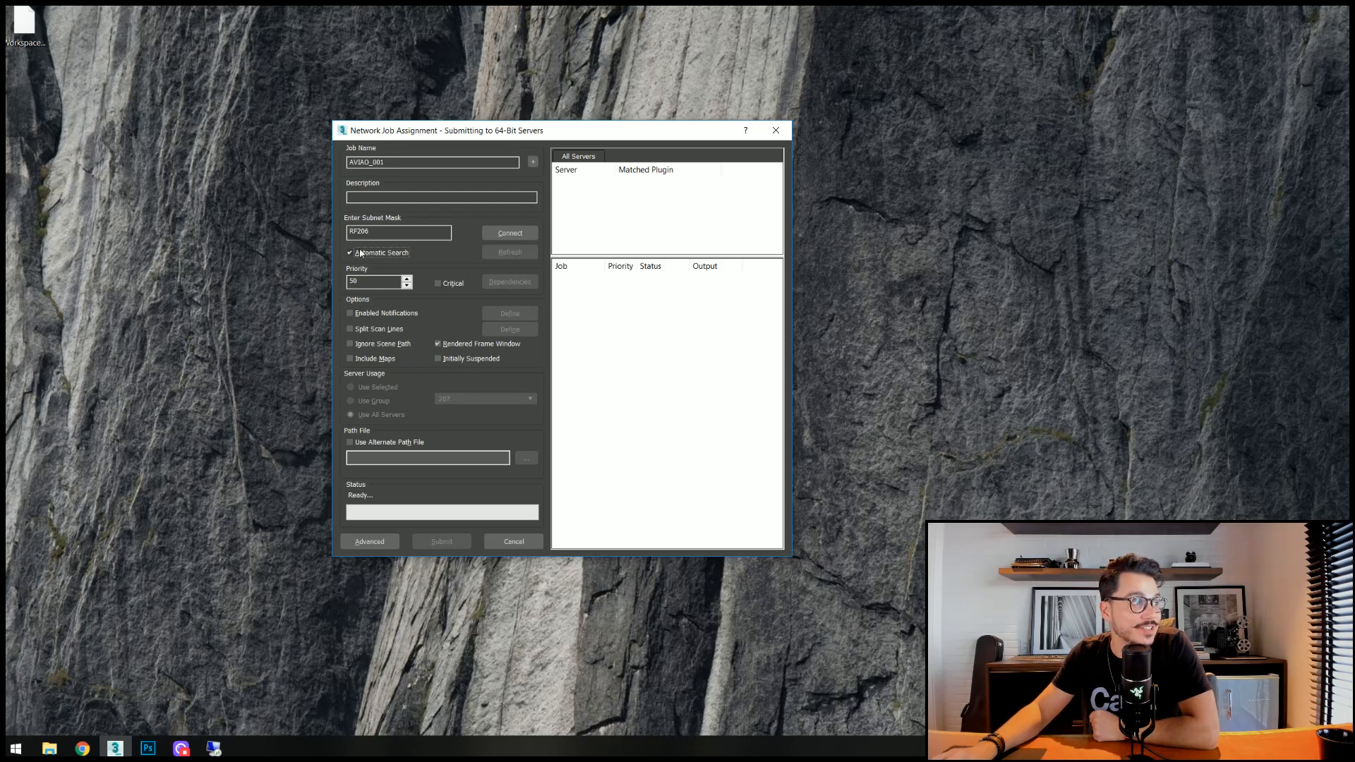
left_click(520, 232)
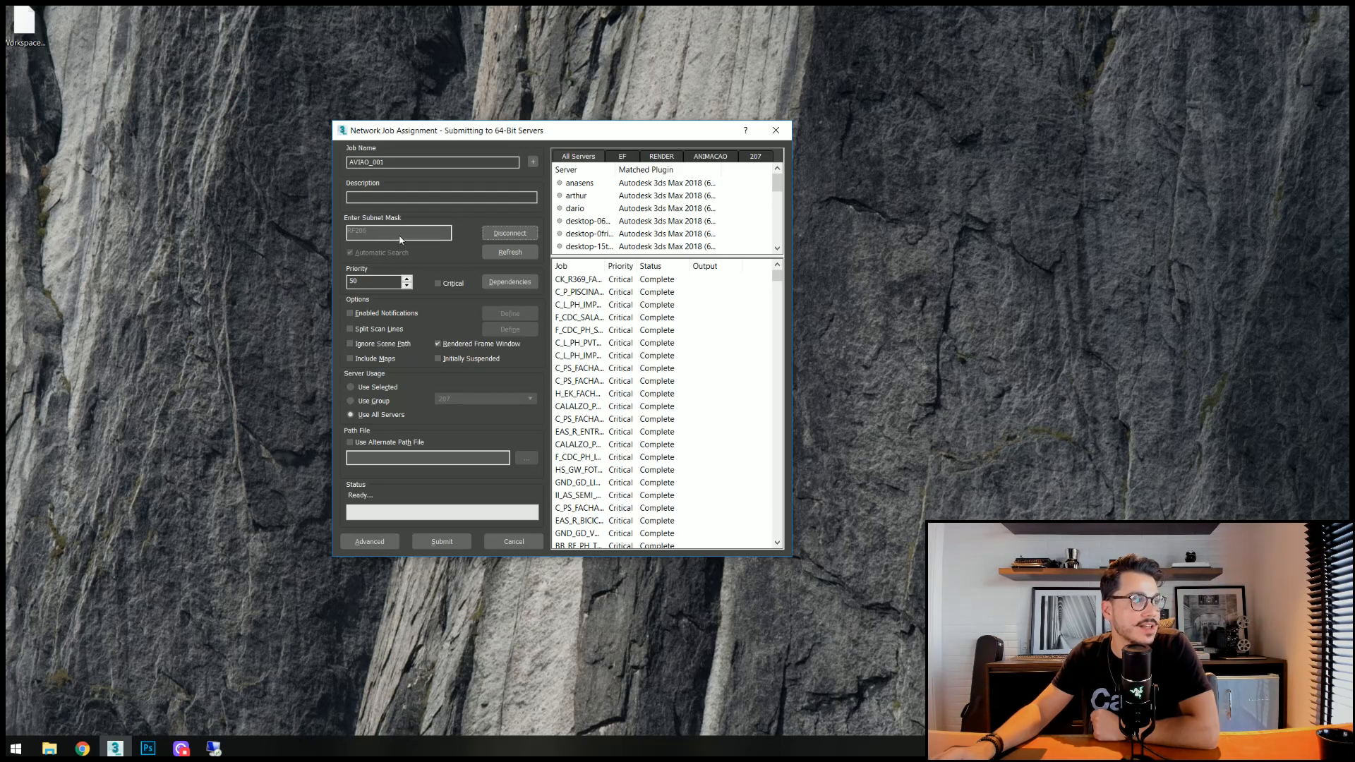
left_click_drag(776, 277, 779, 529)
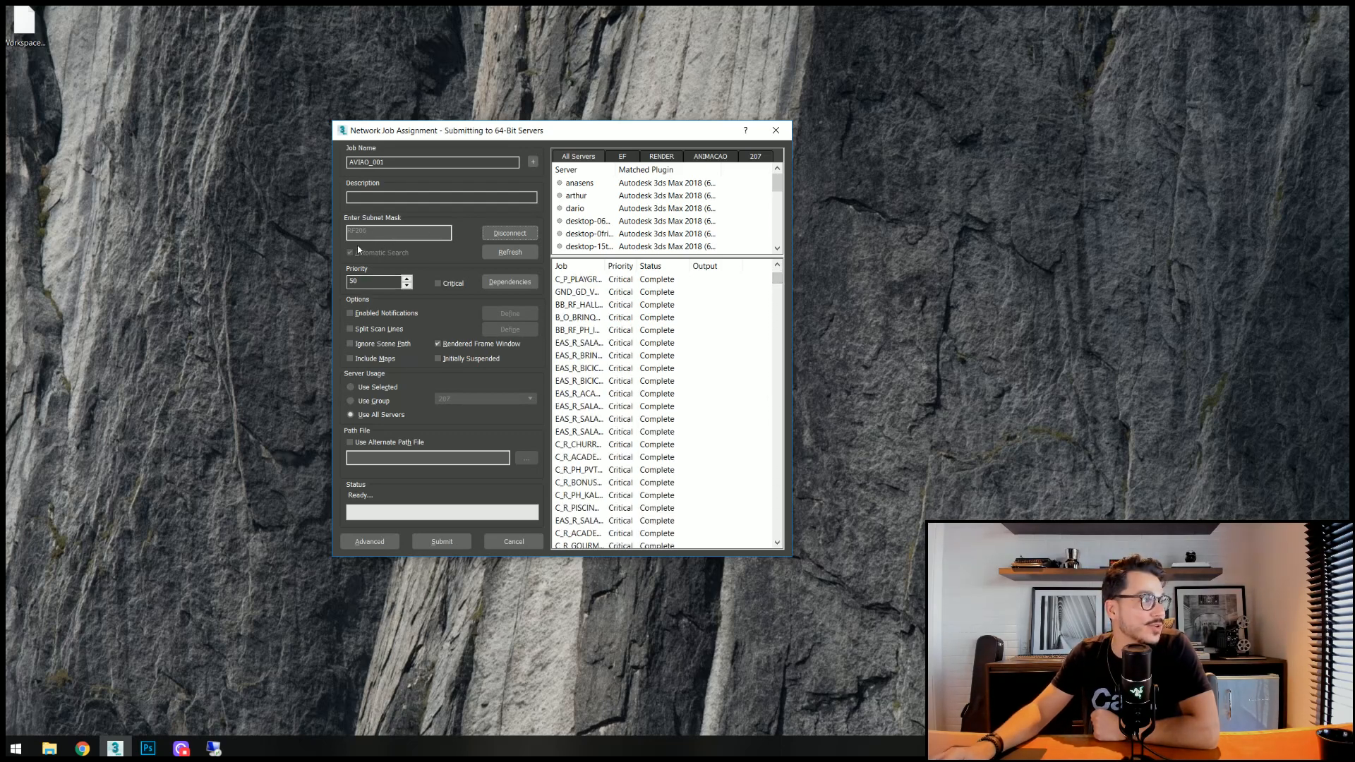
left_click(514, 233)
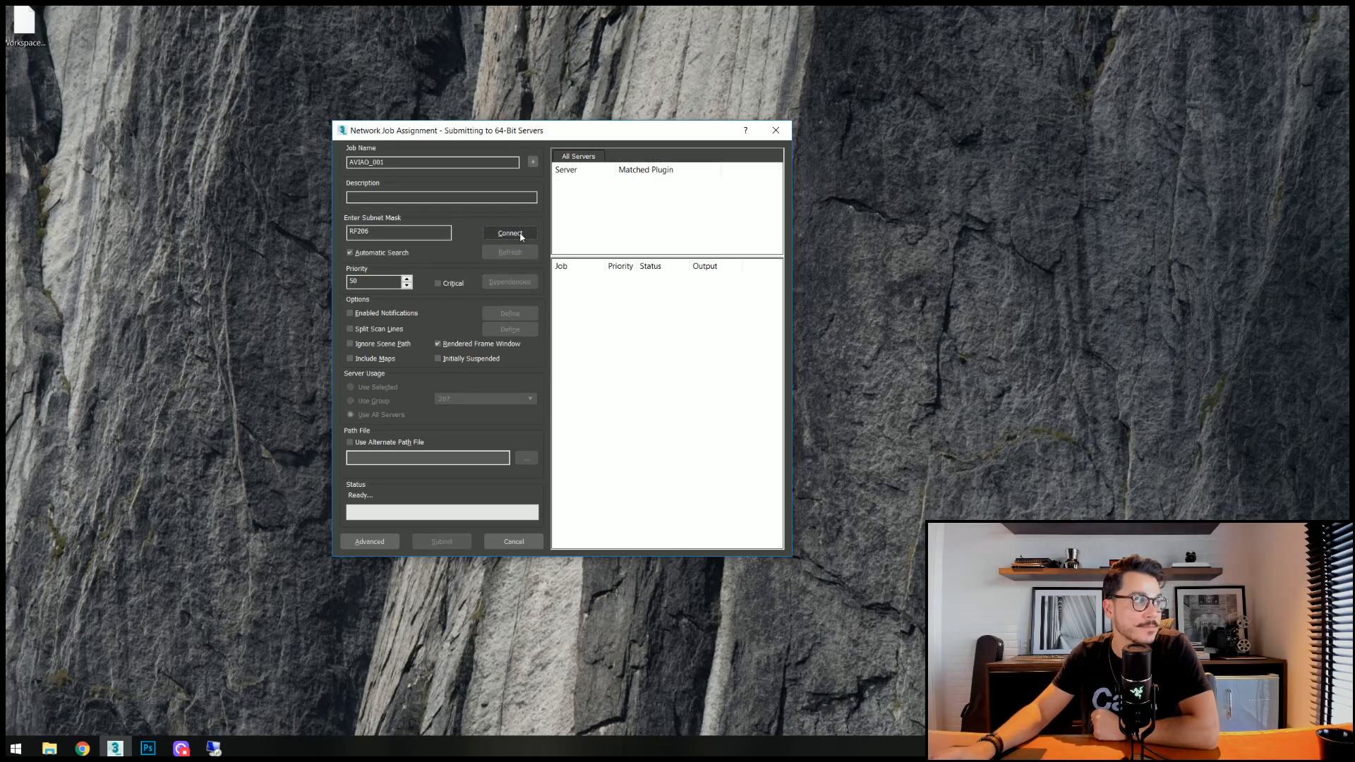
left_click(372, 254)
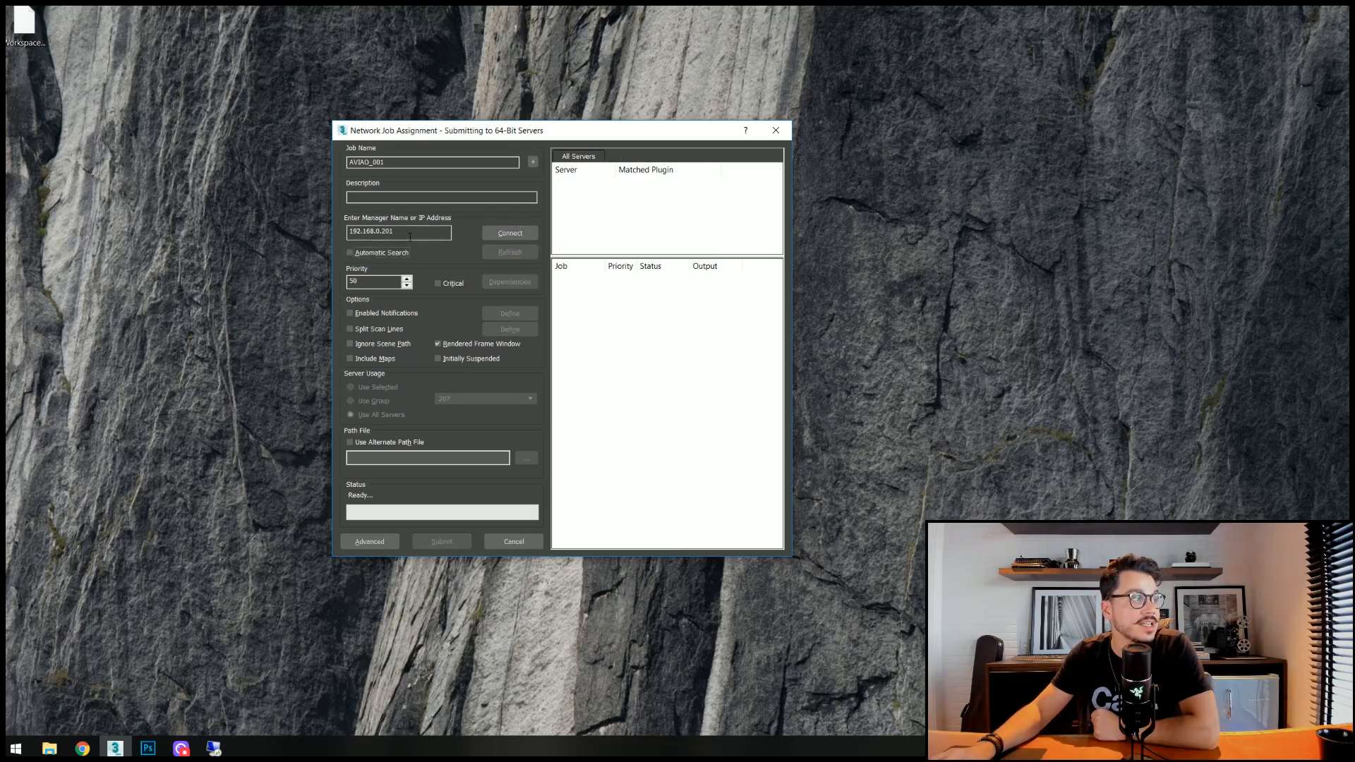
Enter RF206 as the manager name in the network job assignment.
double_click(372, 231)
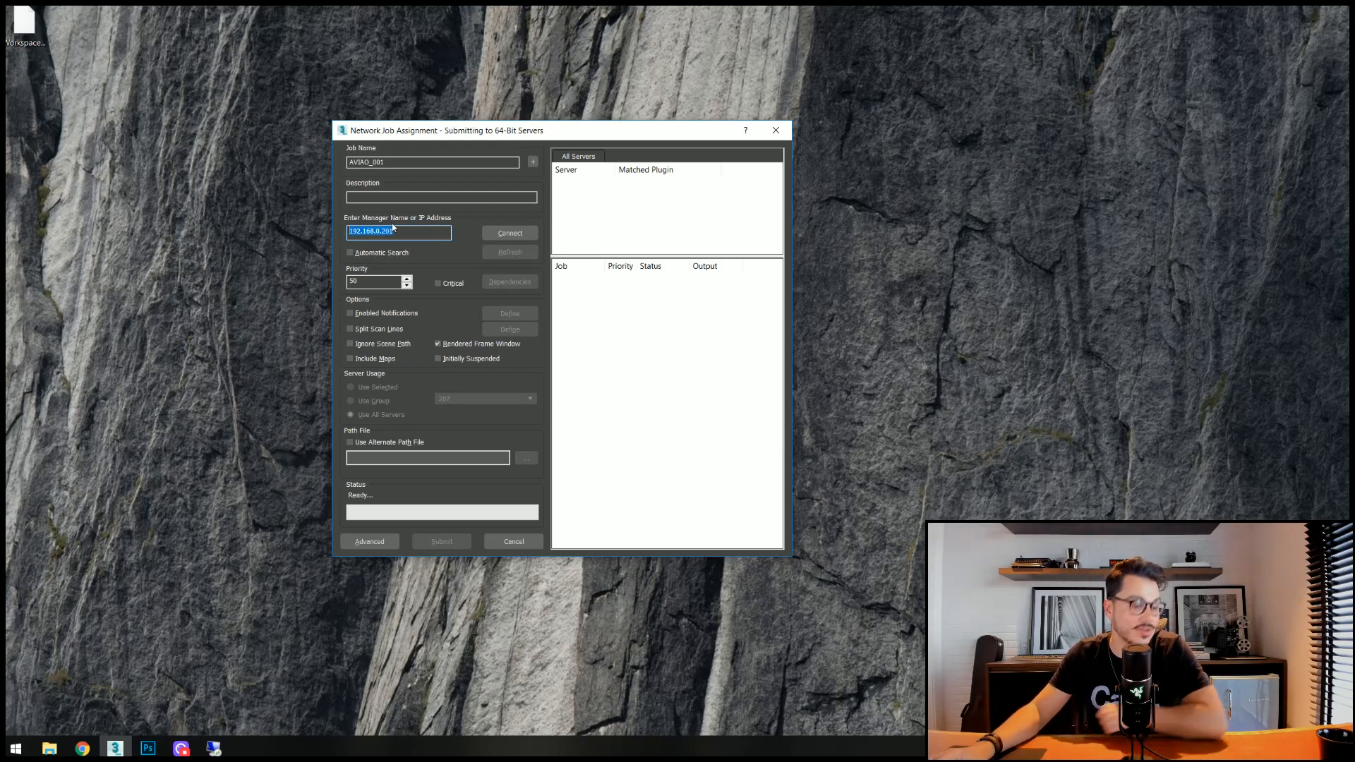
type("RF20")
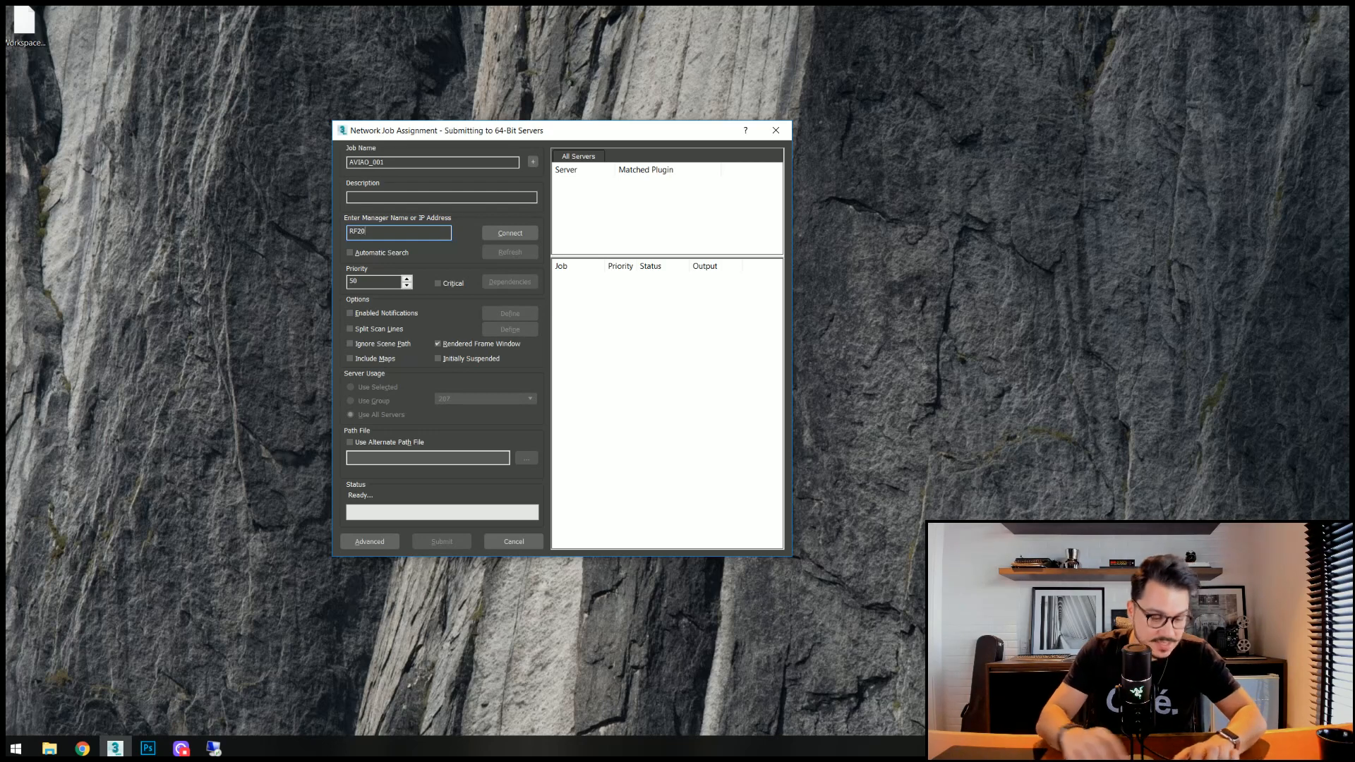
type("6")
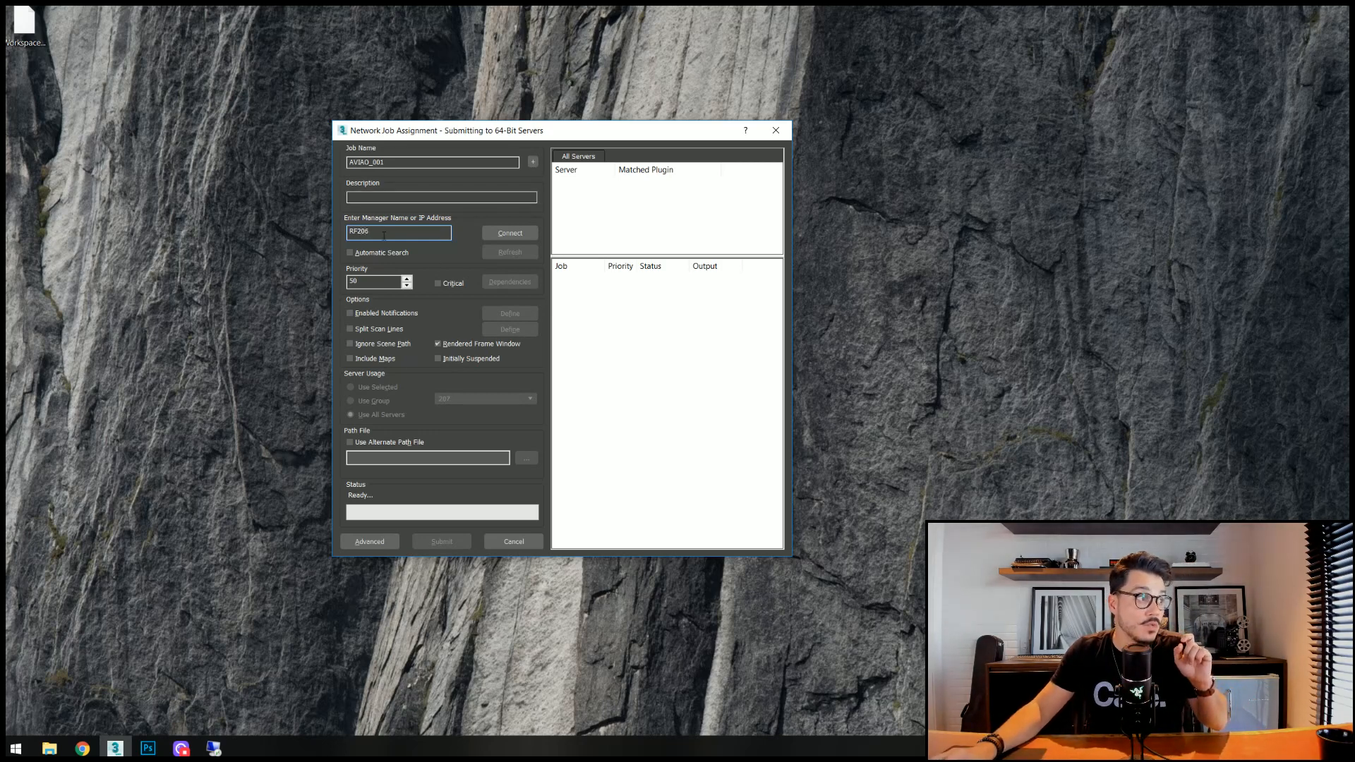
Connect to the manager at IP address 192.168.0.39 and submit the AVIAO_001 job to all servers.
double_click(384, 232)
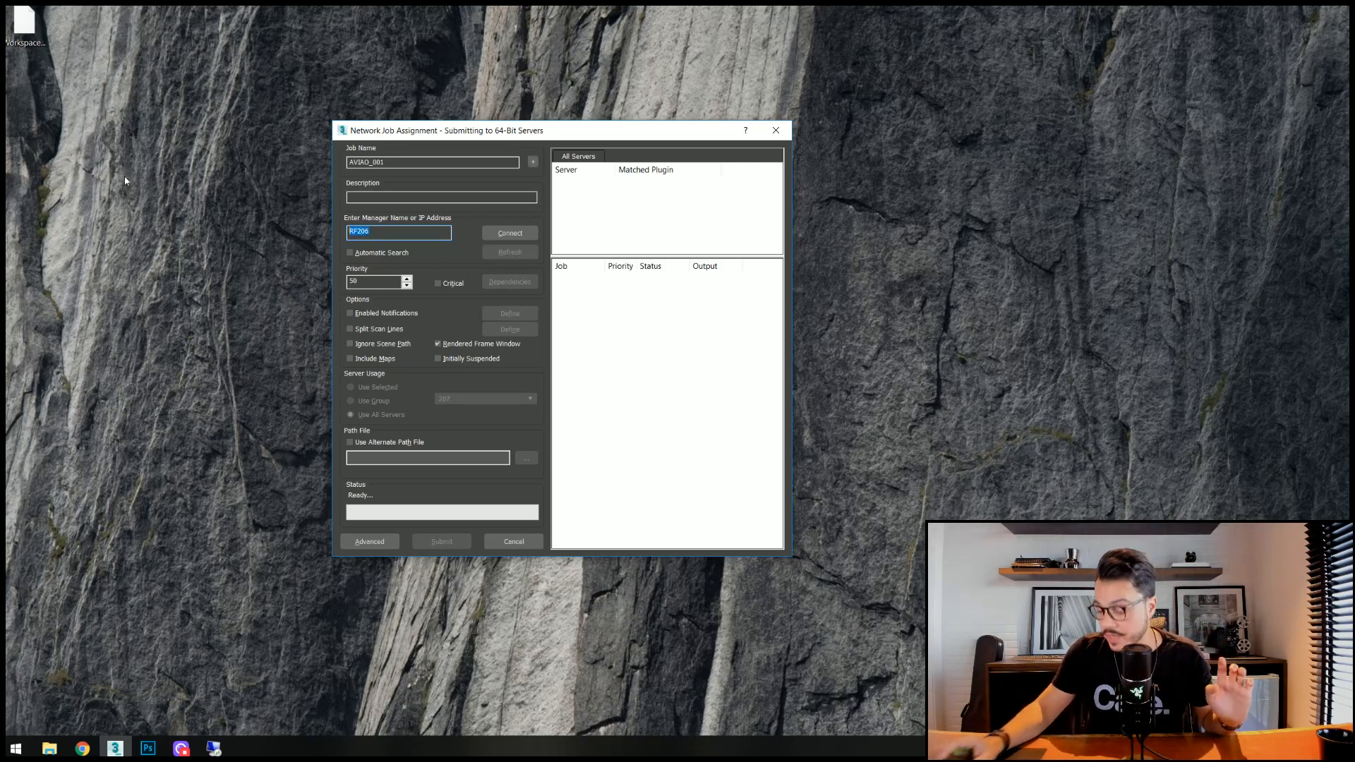
type("19")
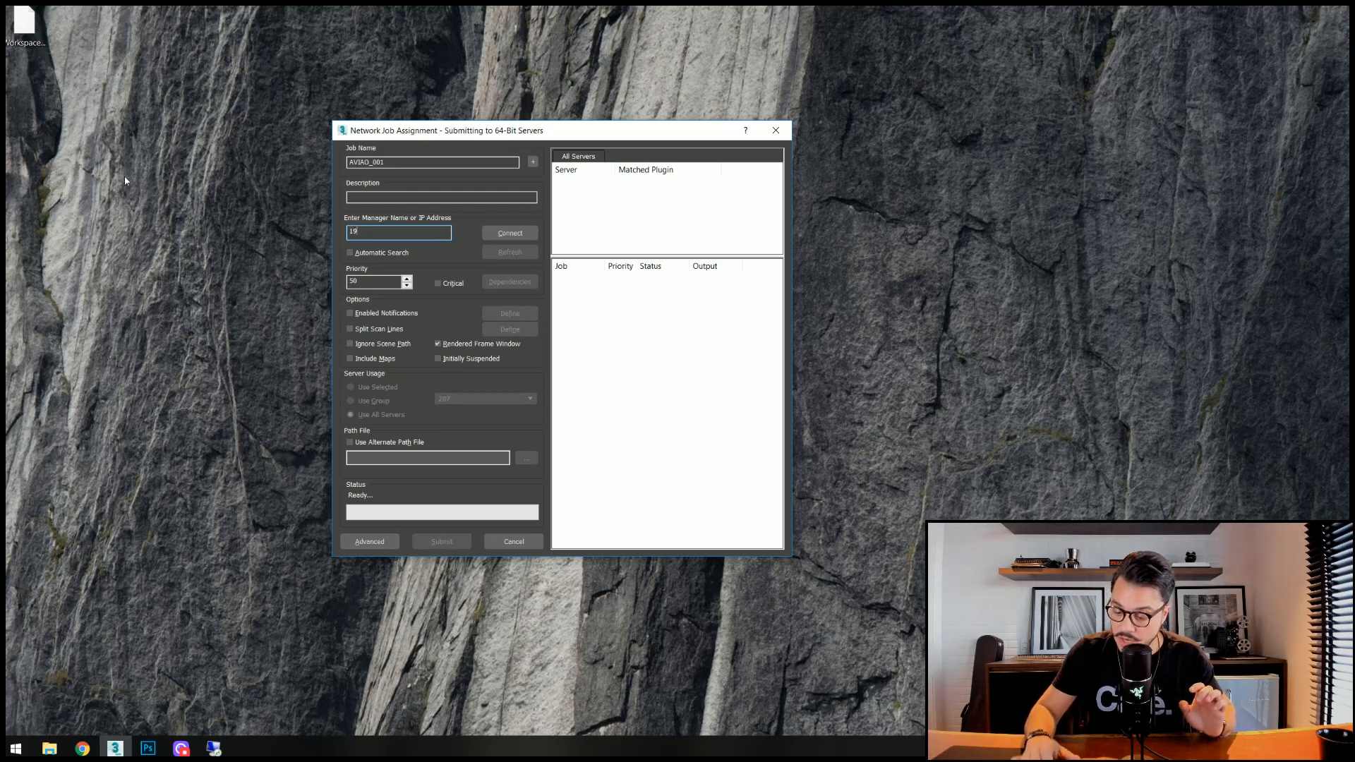
type("2.168.0.39")
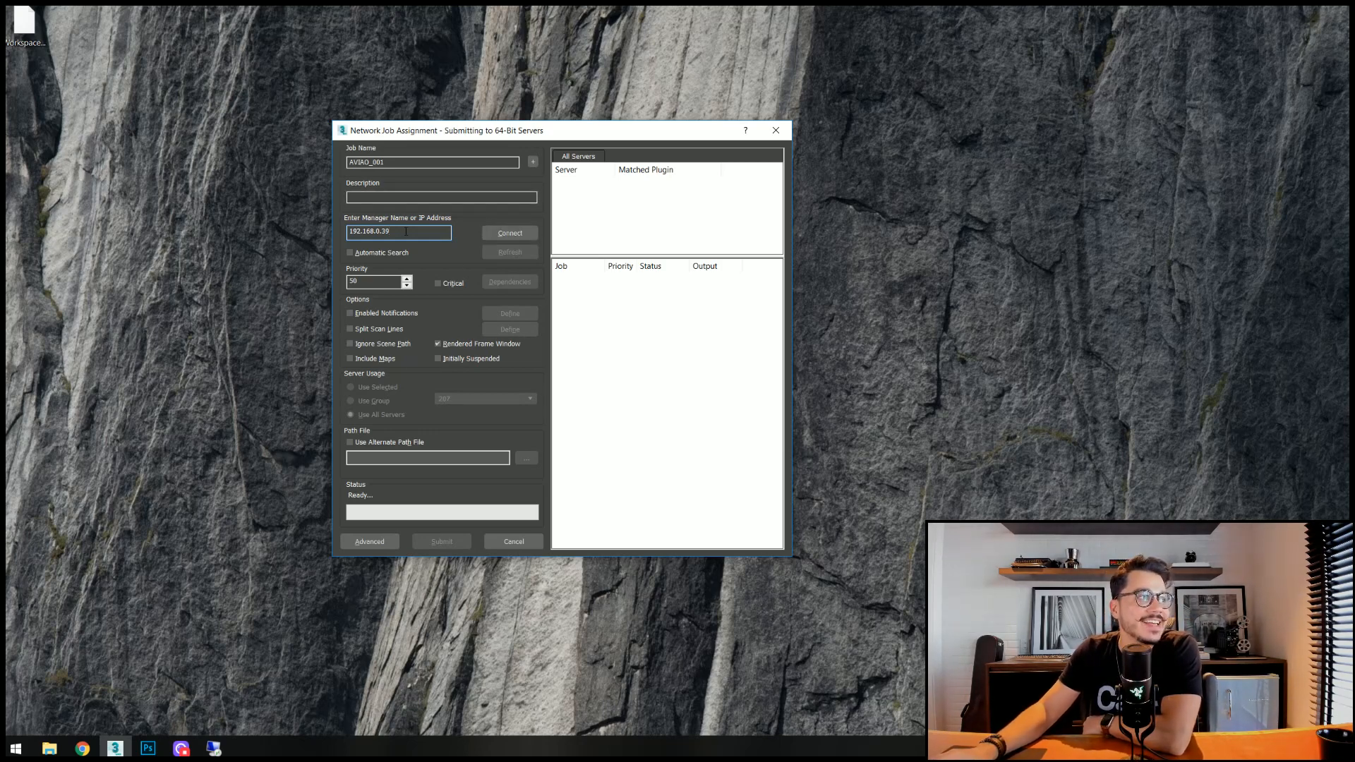
left_click(493, 235)
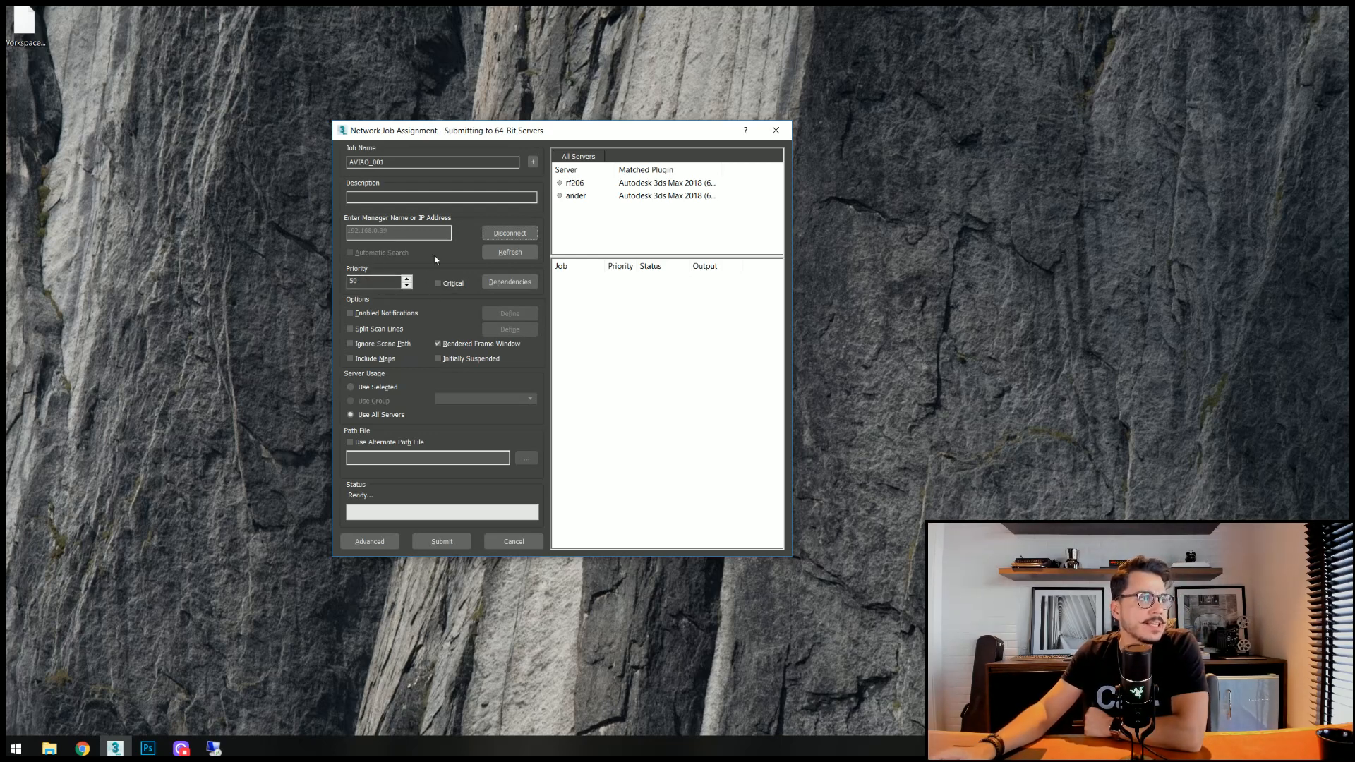
left_click_drag(467, 128, 446, 74)
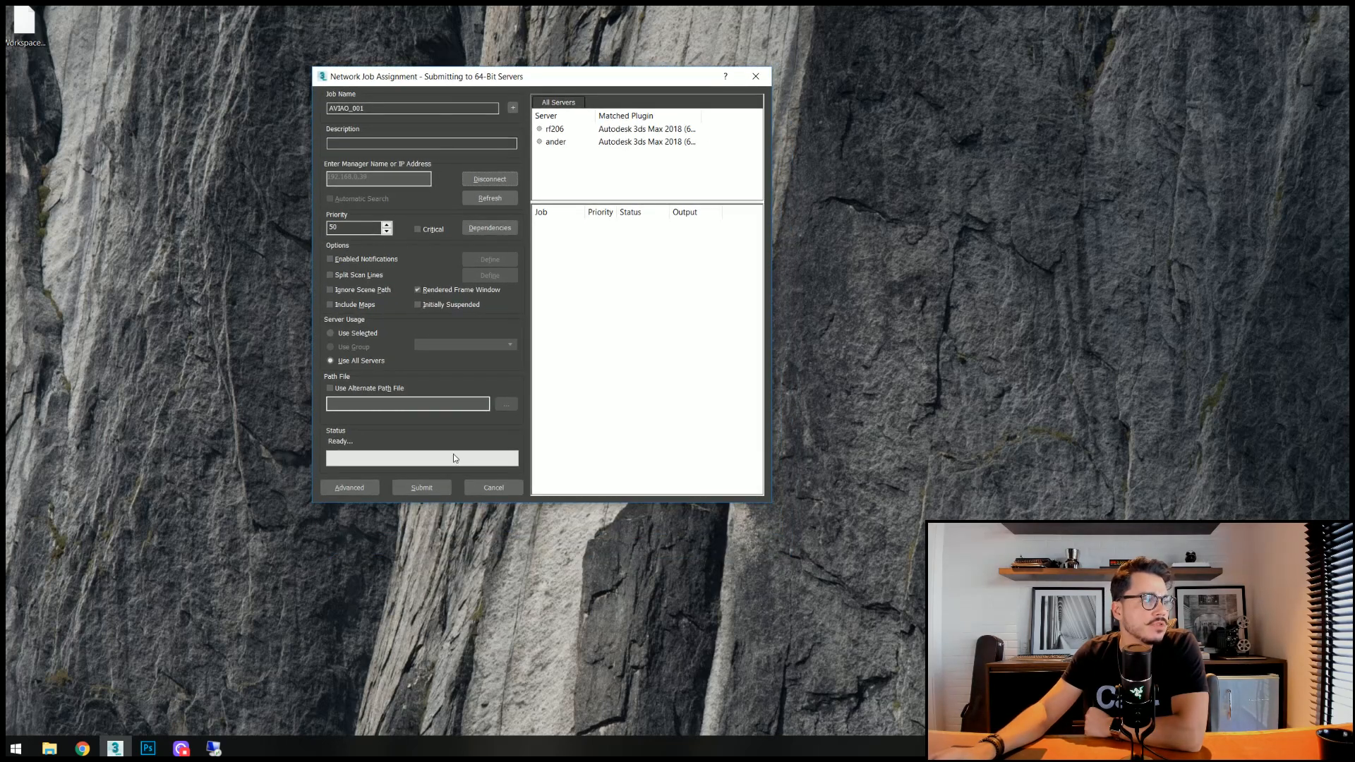
left_click(433, 487)
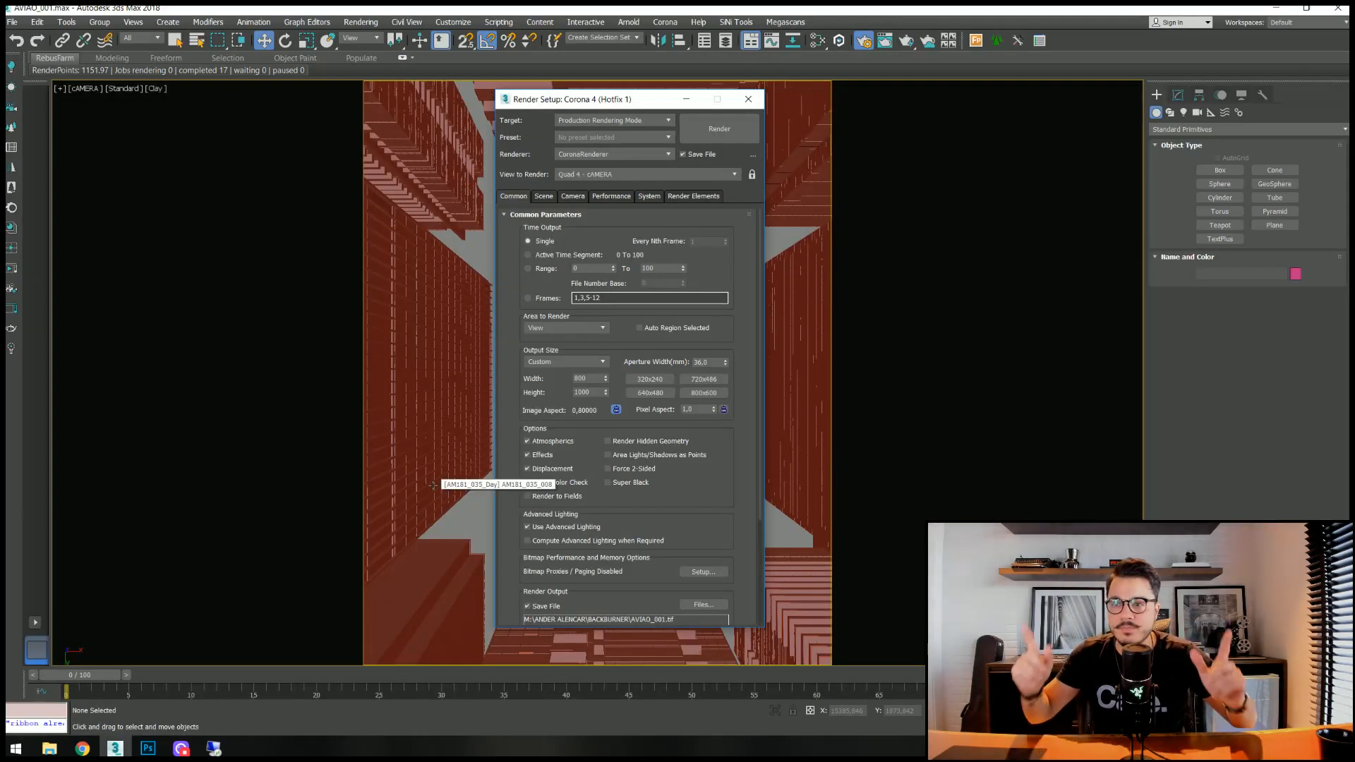
Switch to the render machine's remote desktop, check Backburner Manager's log for the submitted job, and minimize the manager and remote session.
left_click(213, 748)
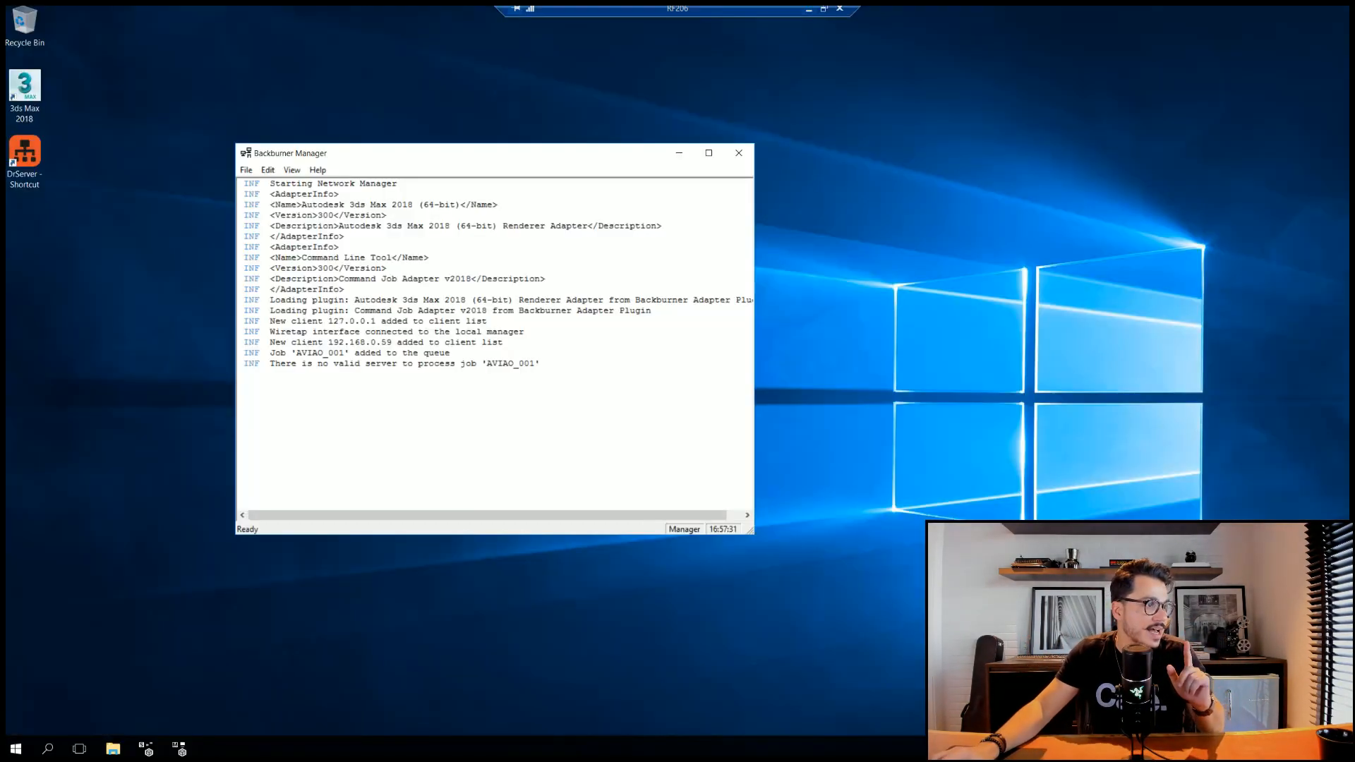
left_click(676, 153)
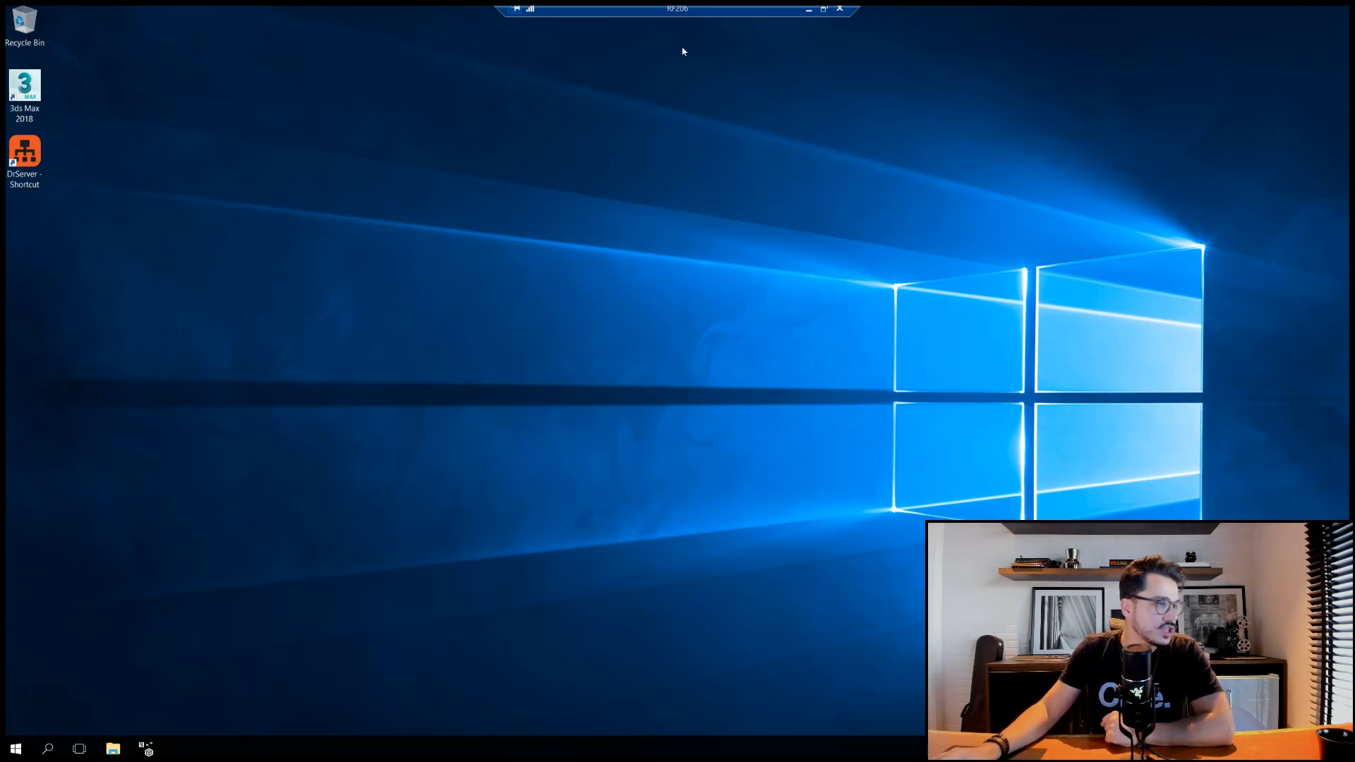
left_click(809, 9)
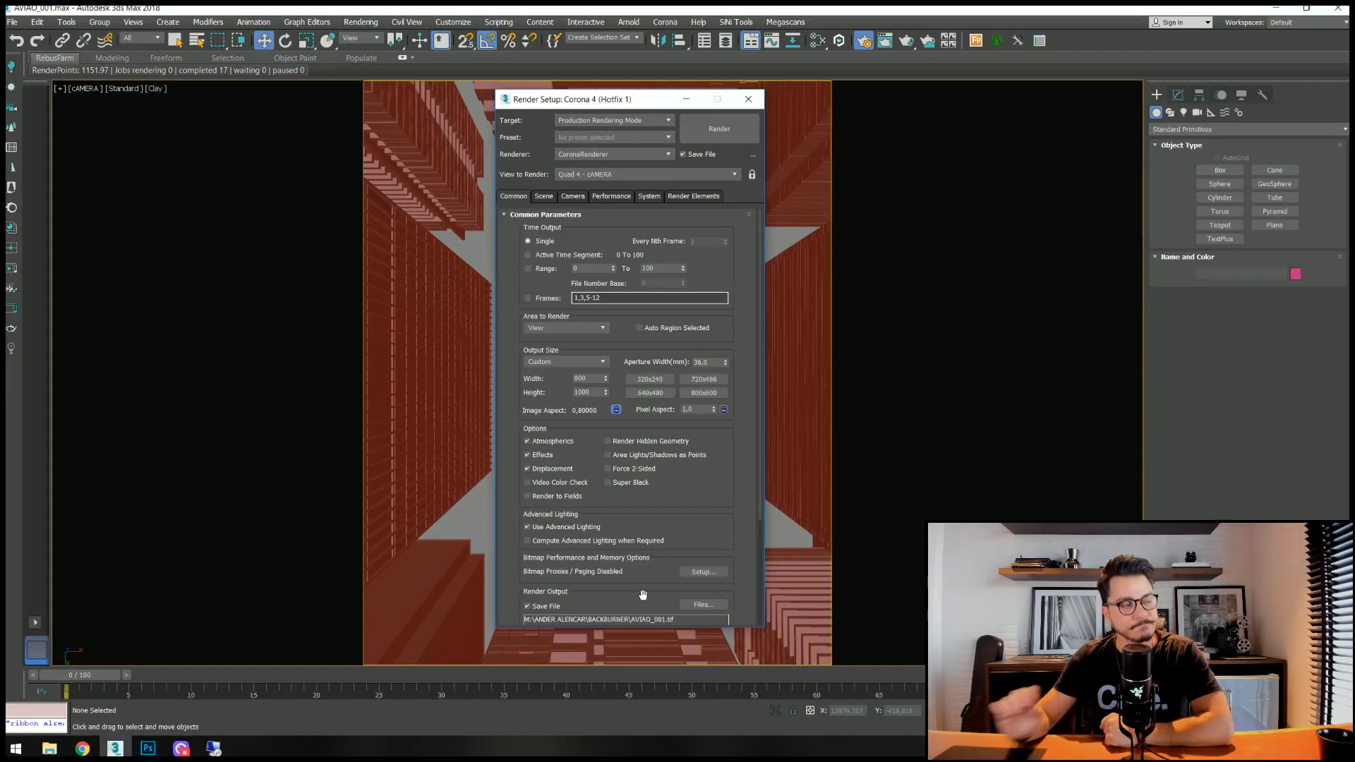
Close Render Setup and exit 3ds Max without saving the airplane scene.
left_click(750, 108)
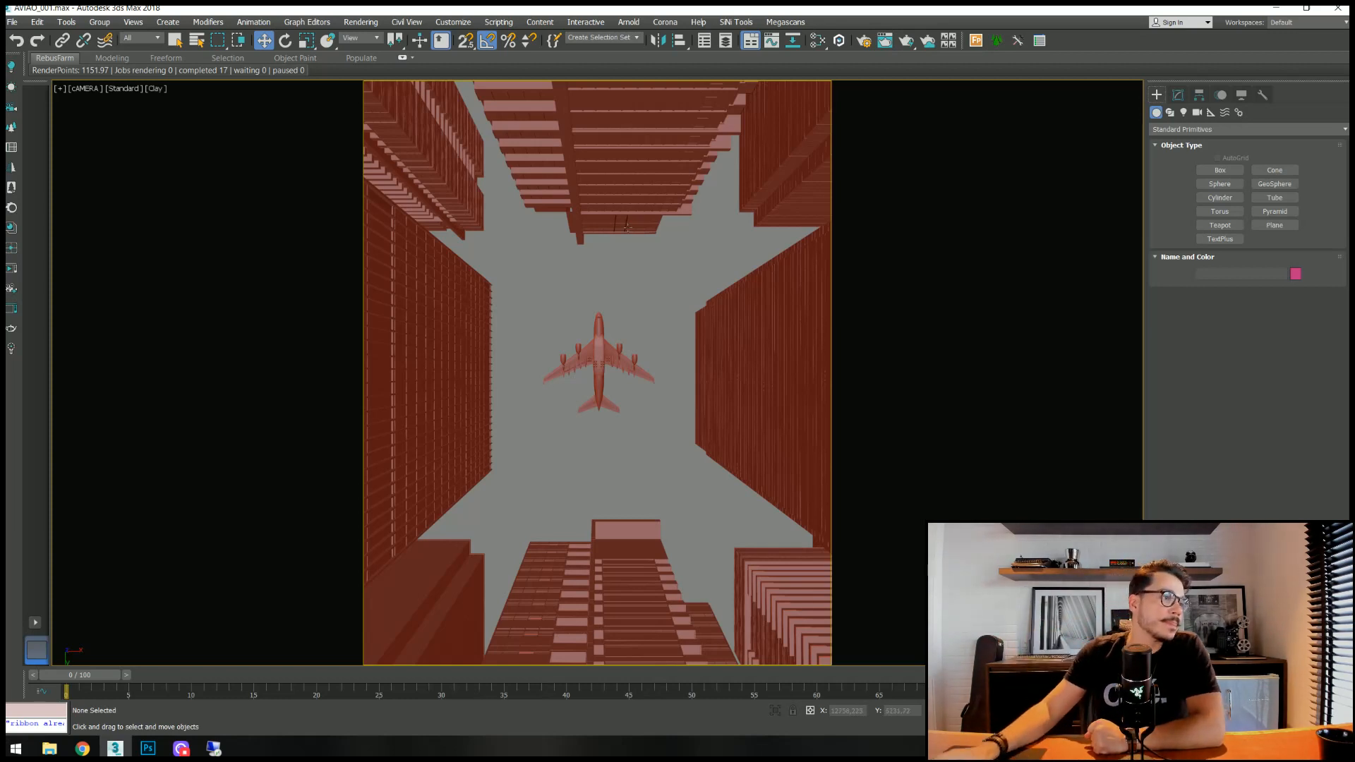
left_click(1340, 12)
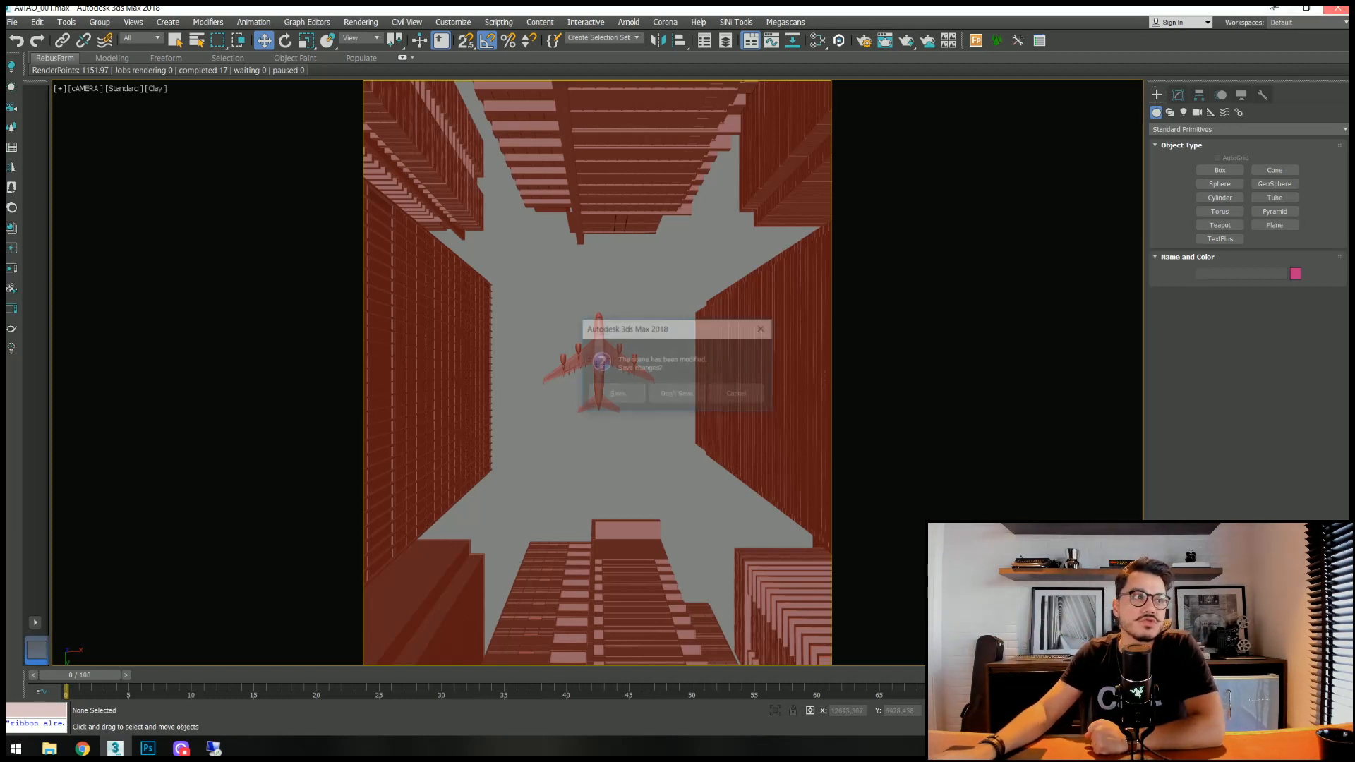
left_click(671, 395)
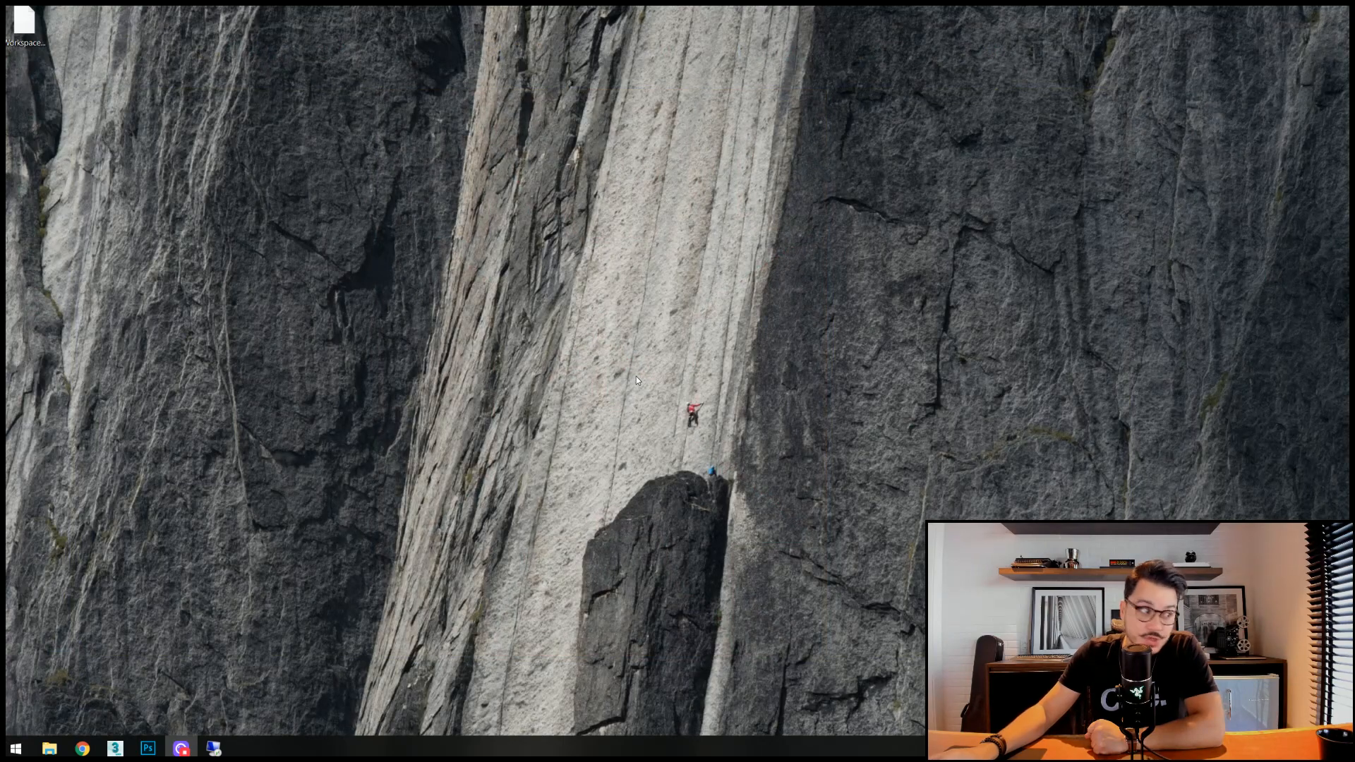
Search for the Backburner Server application on the local workstation and launch it.
left_click(17, 748)
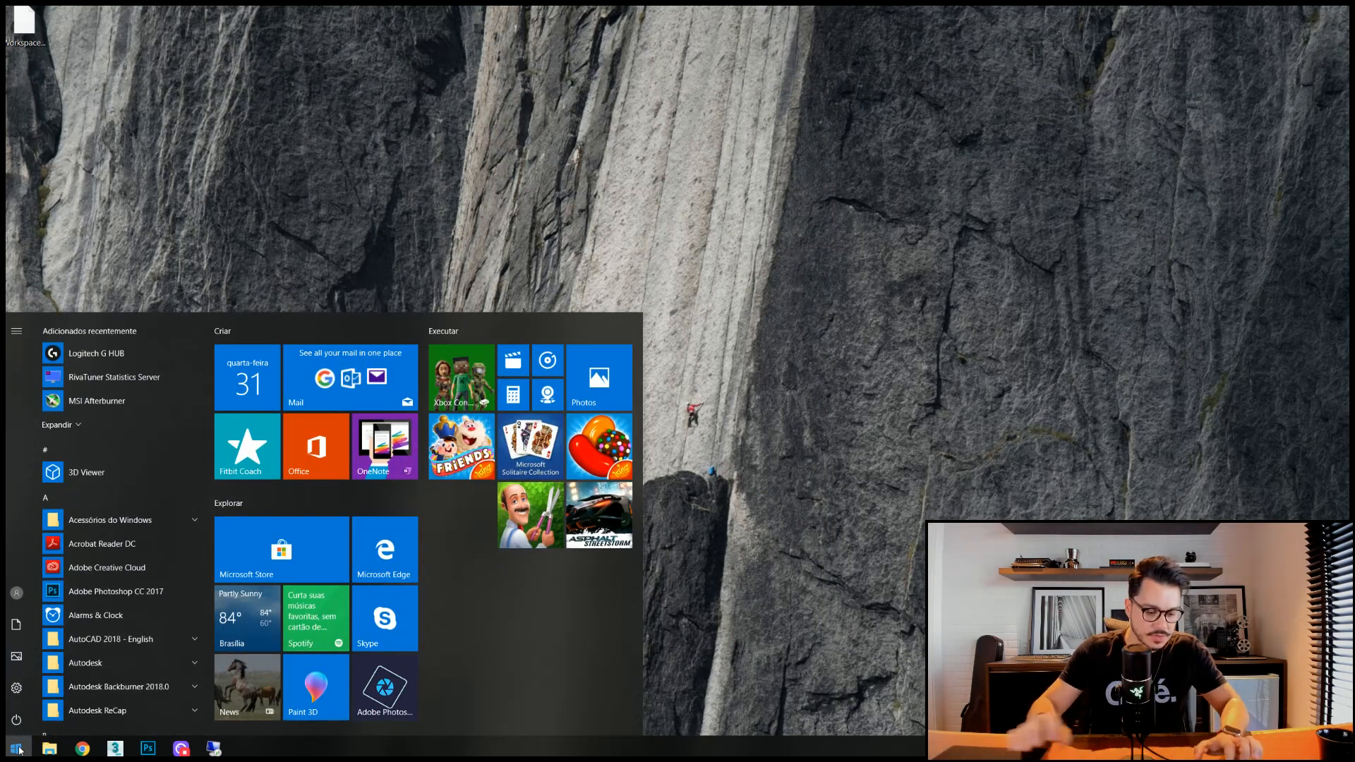
type("ServerERVER")
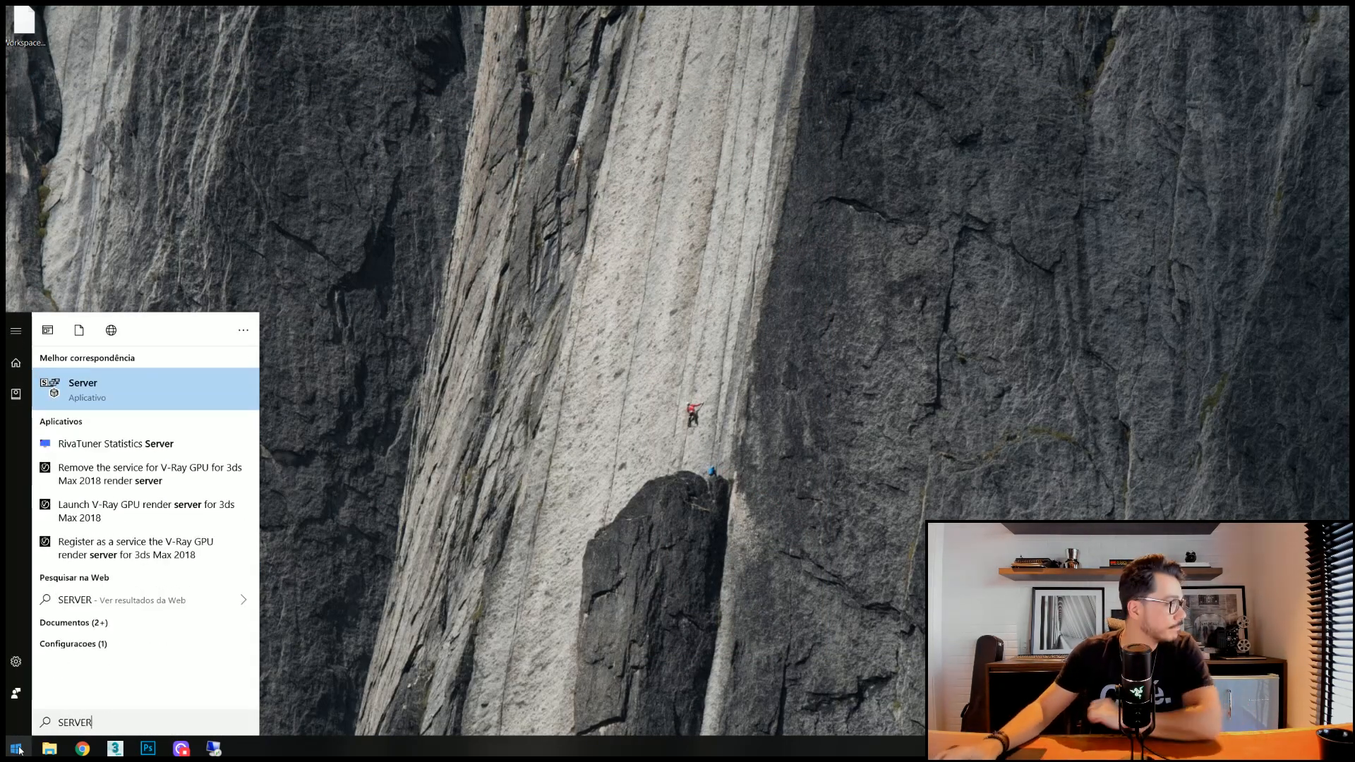
left_click(104, 396)
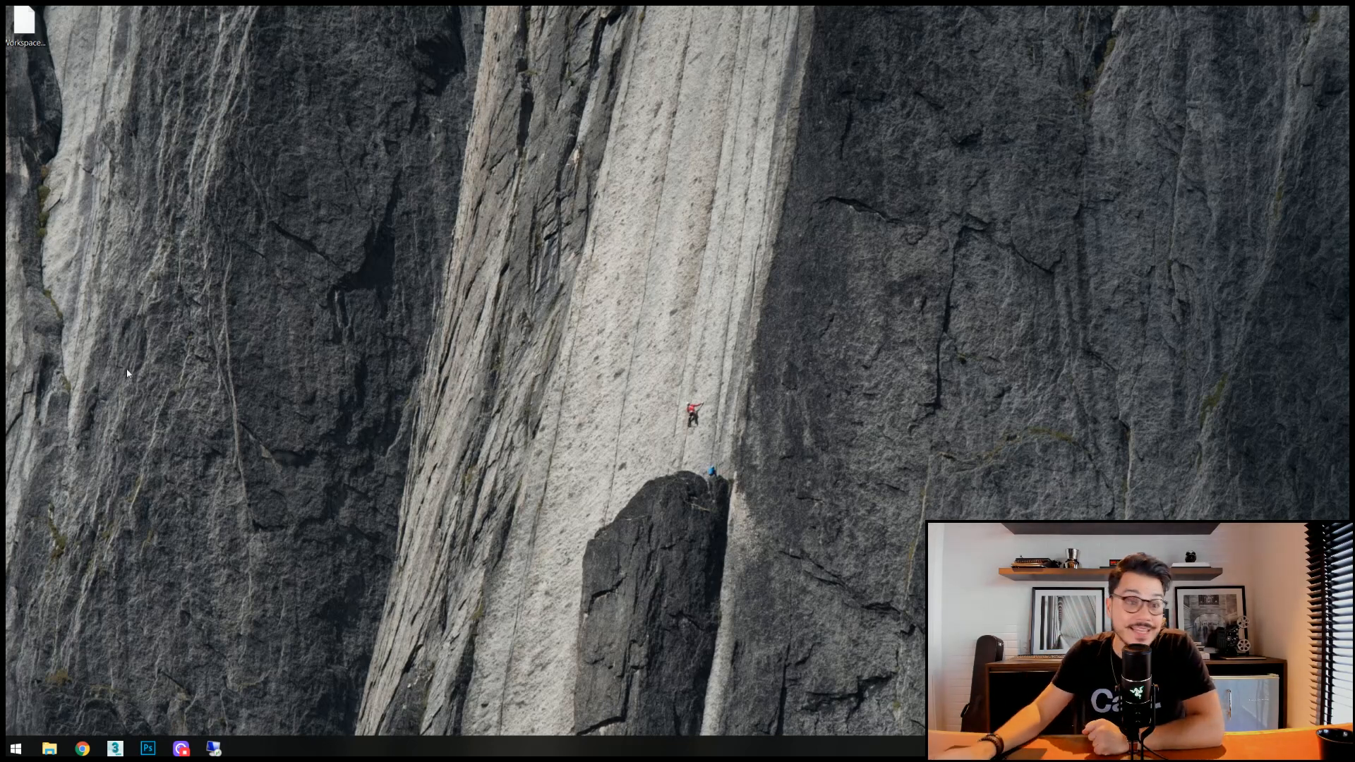
left_click(16, 748)
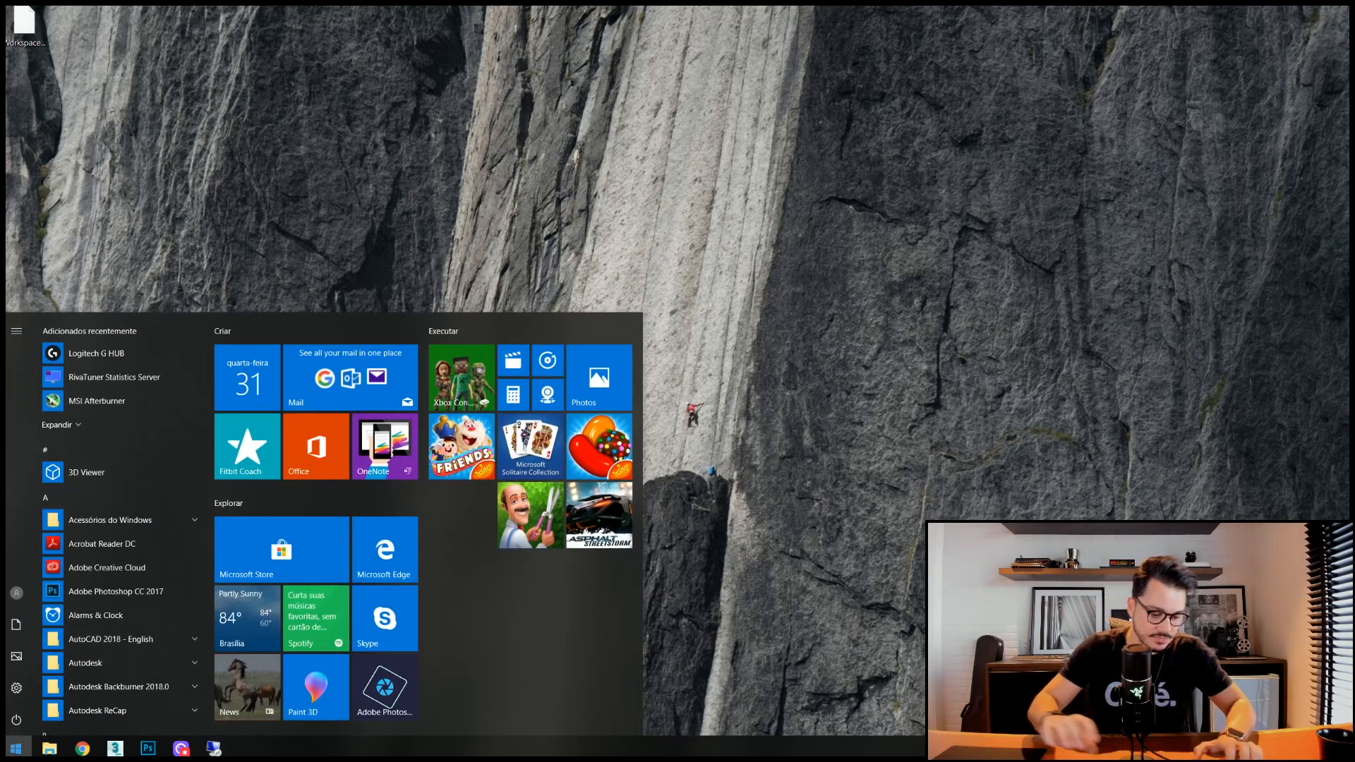
type("SERVER")
key("Return")
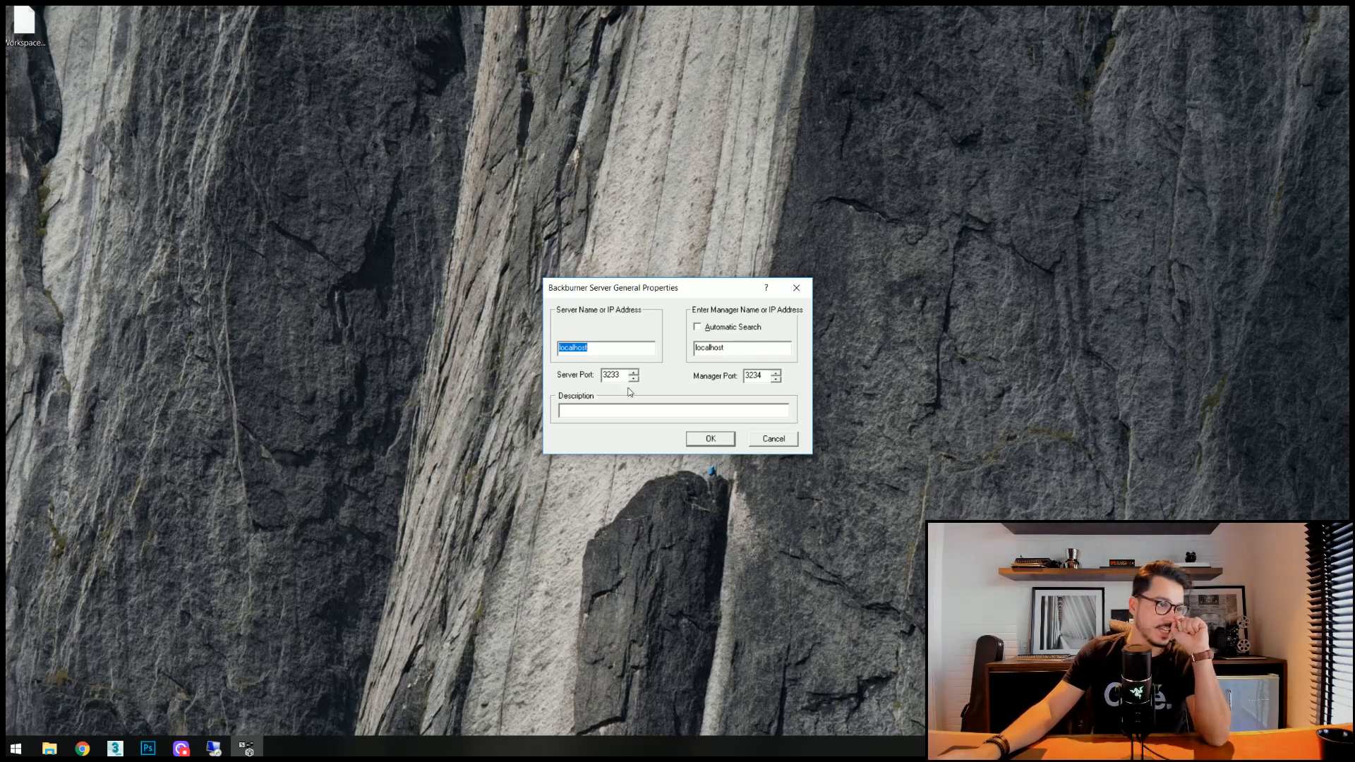
Replace localhost with the workstation's computer name as the Backburner server name.
left_click(609, 346)
double_click(609, 347)
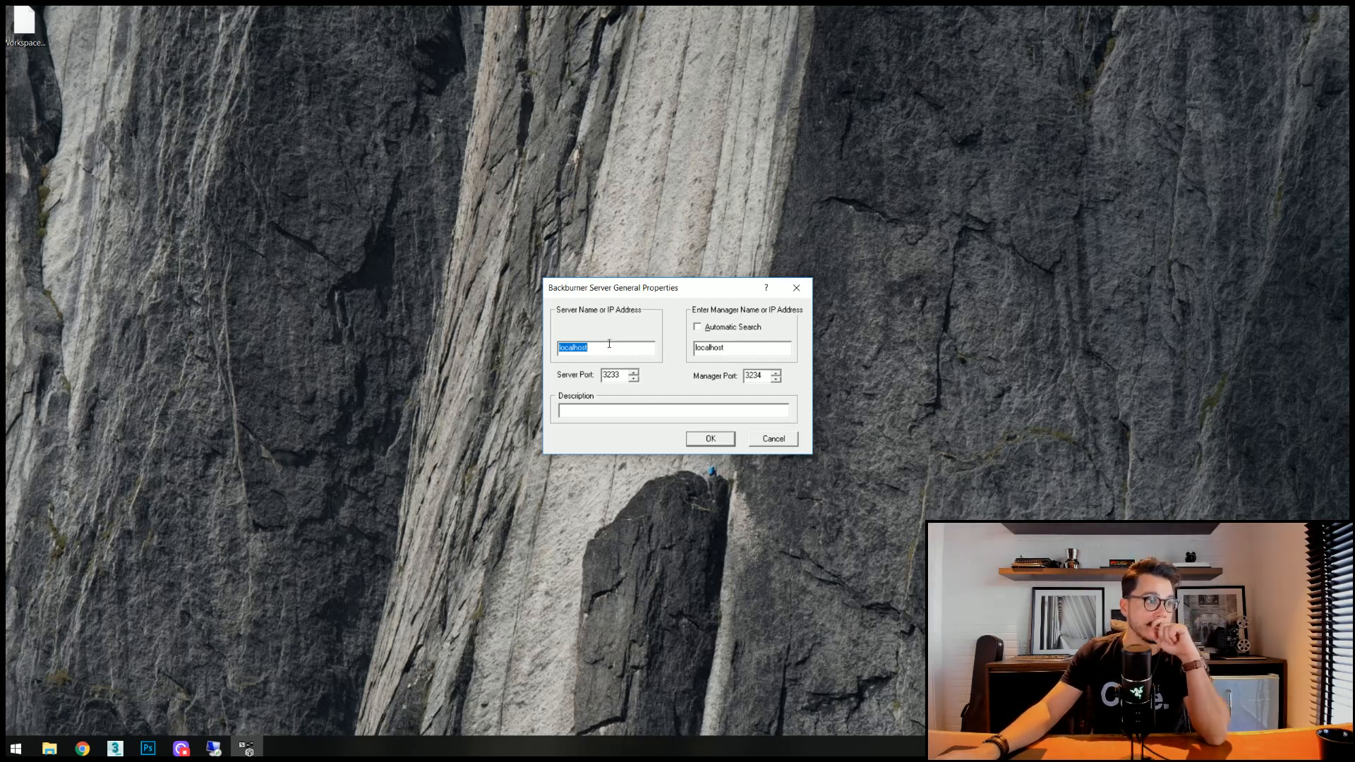
left_click(618, 350)
double_click(618, 351)
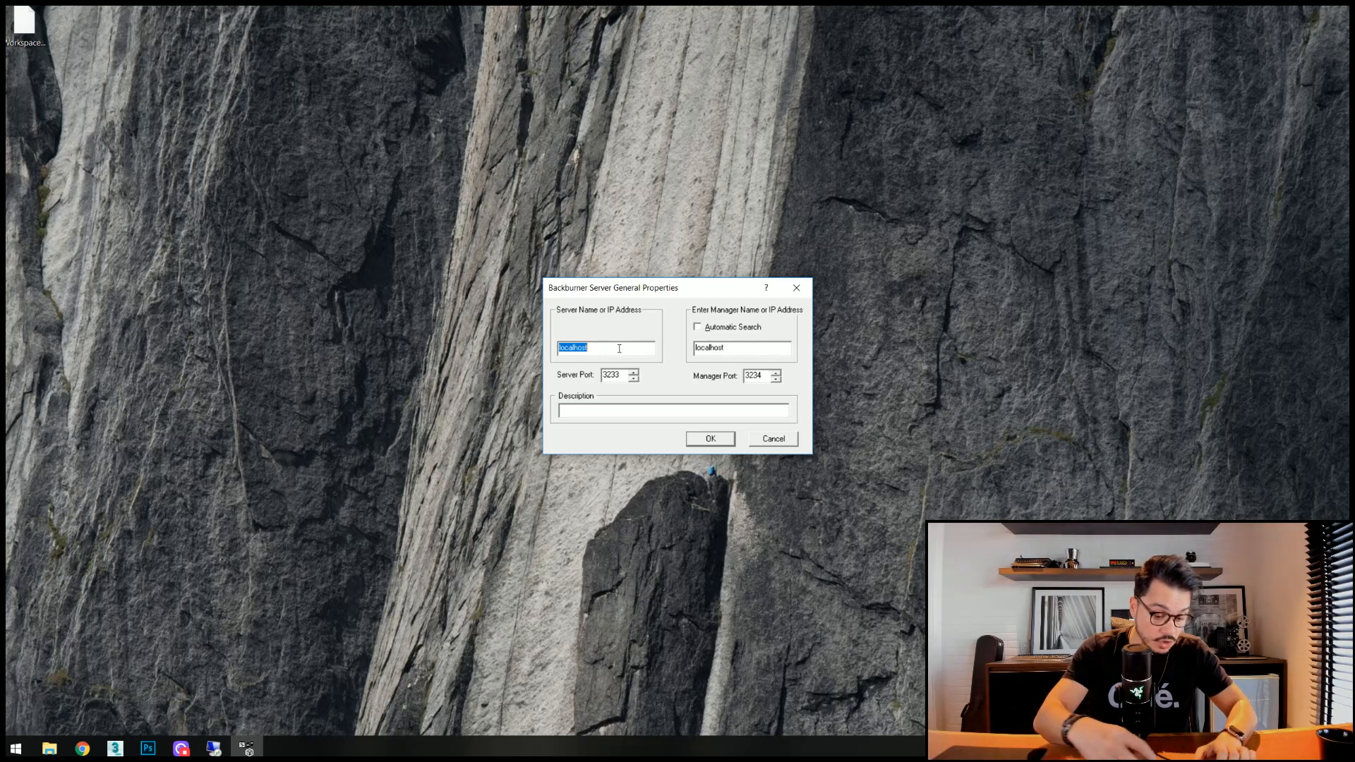
type("ANDER")
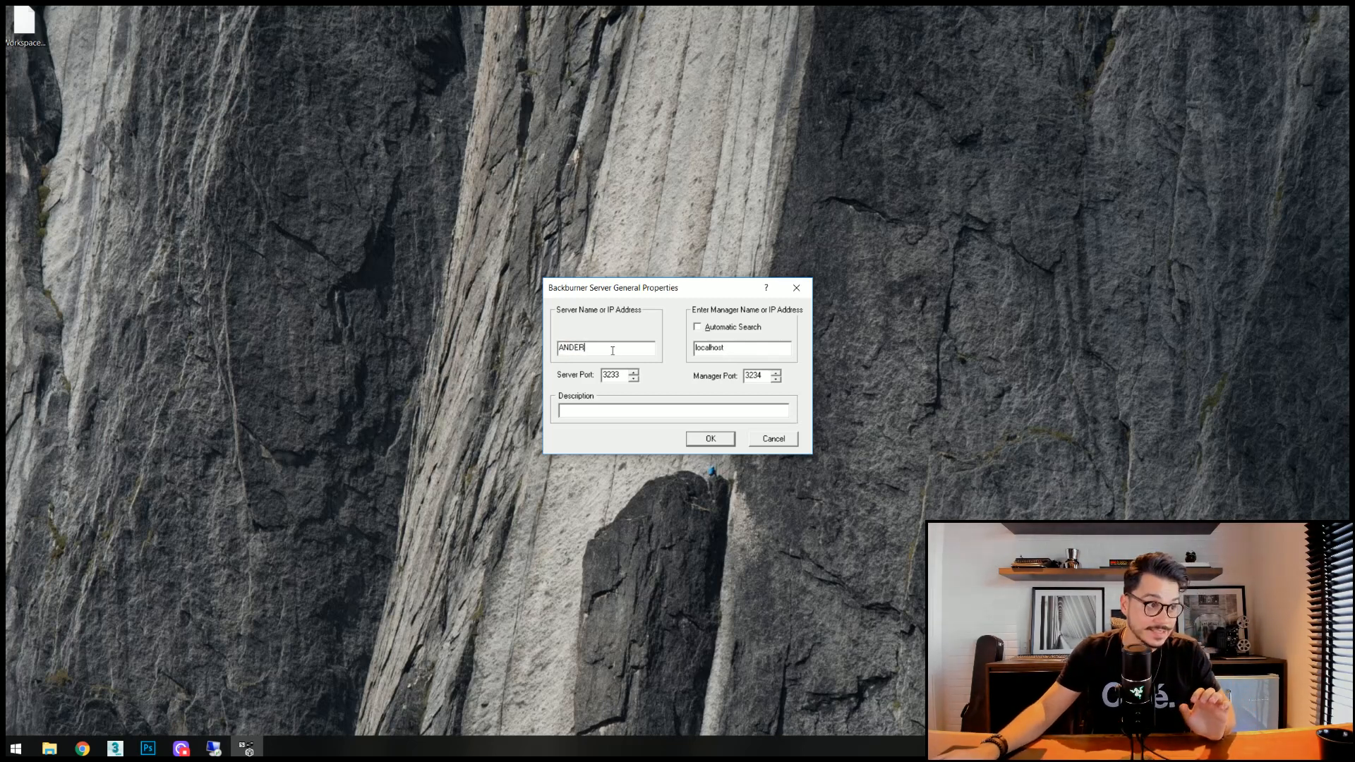
Keep Automatic Search off, set the server's manager address to 192.168.0.39, and accept the general properties to start the server.
left_click(732, 329)
left_click(743, 330)
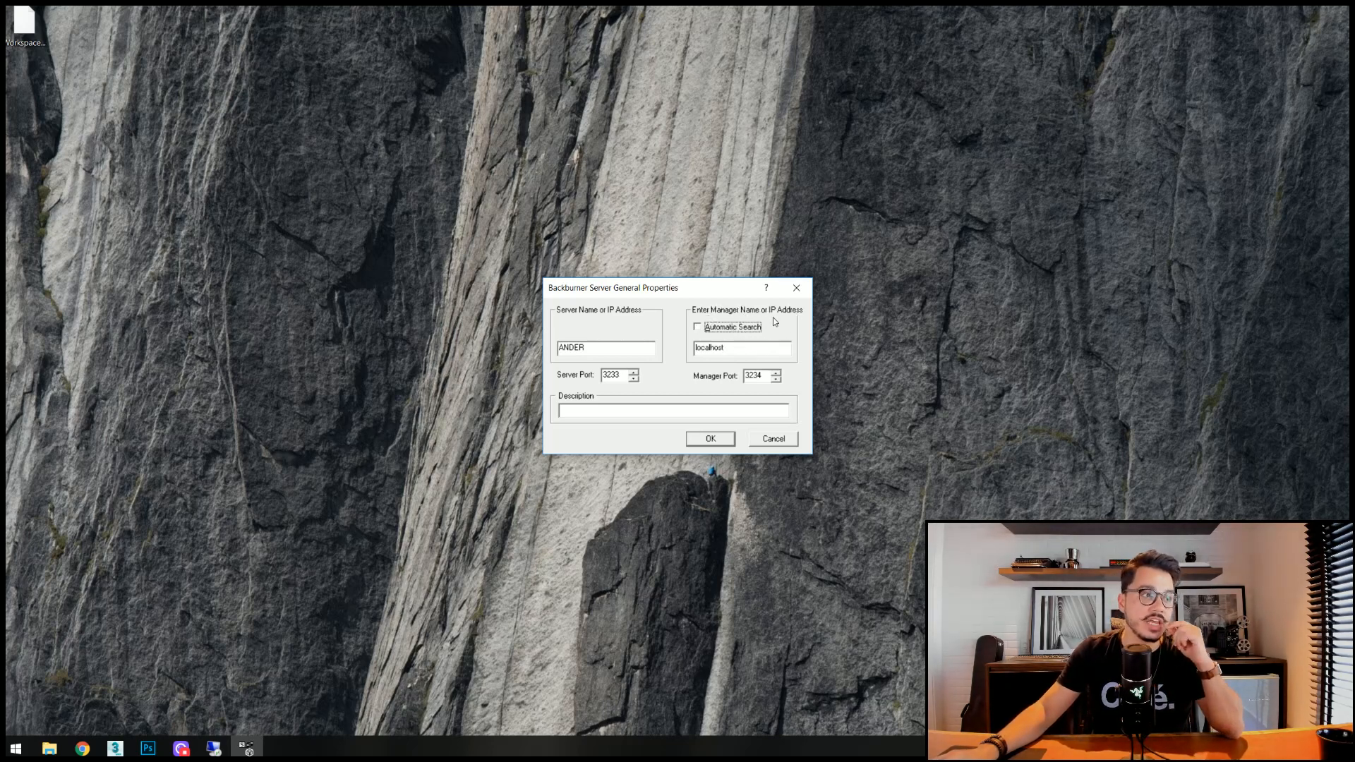
double_click(738, 346)
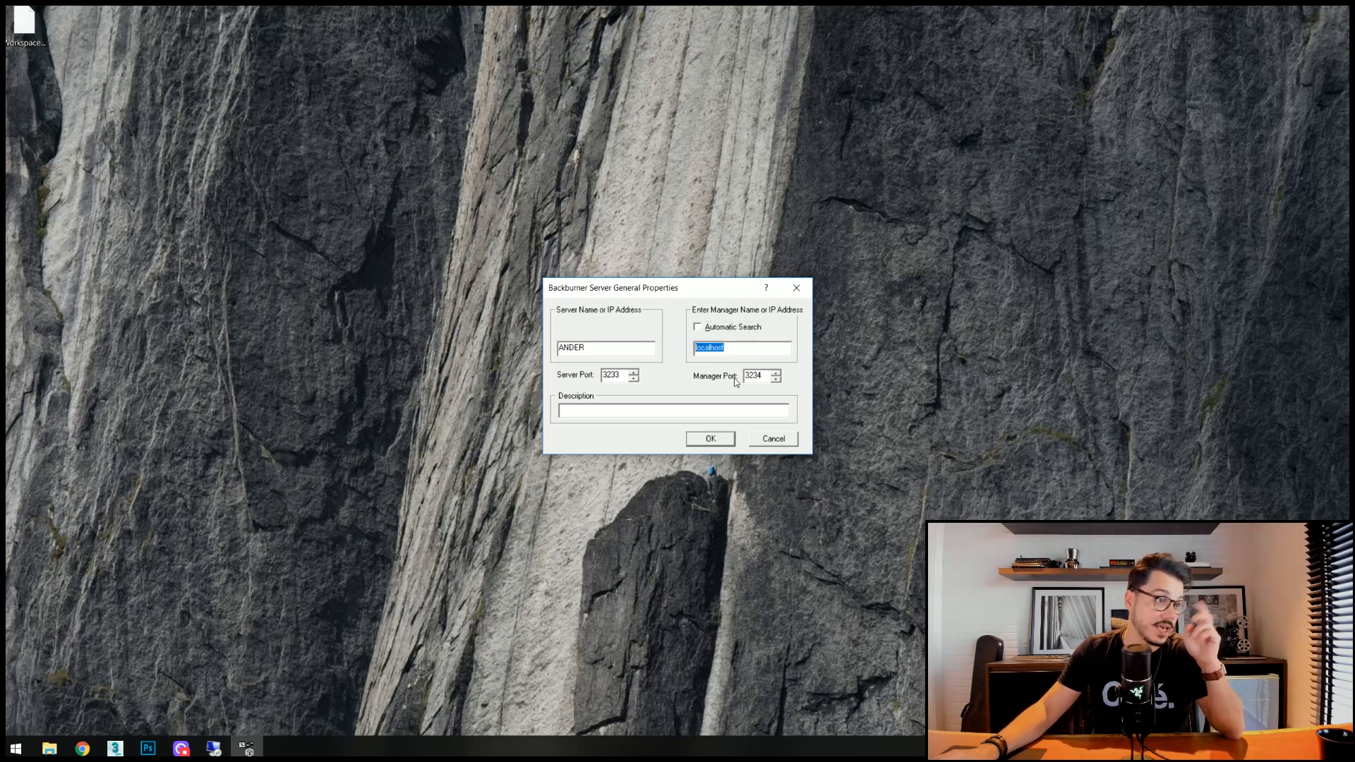
type("192")
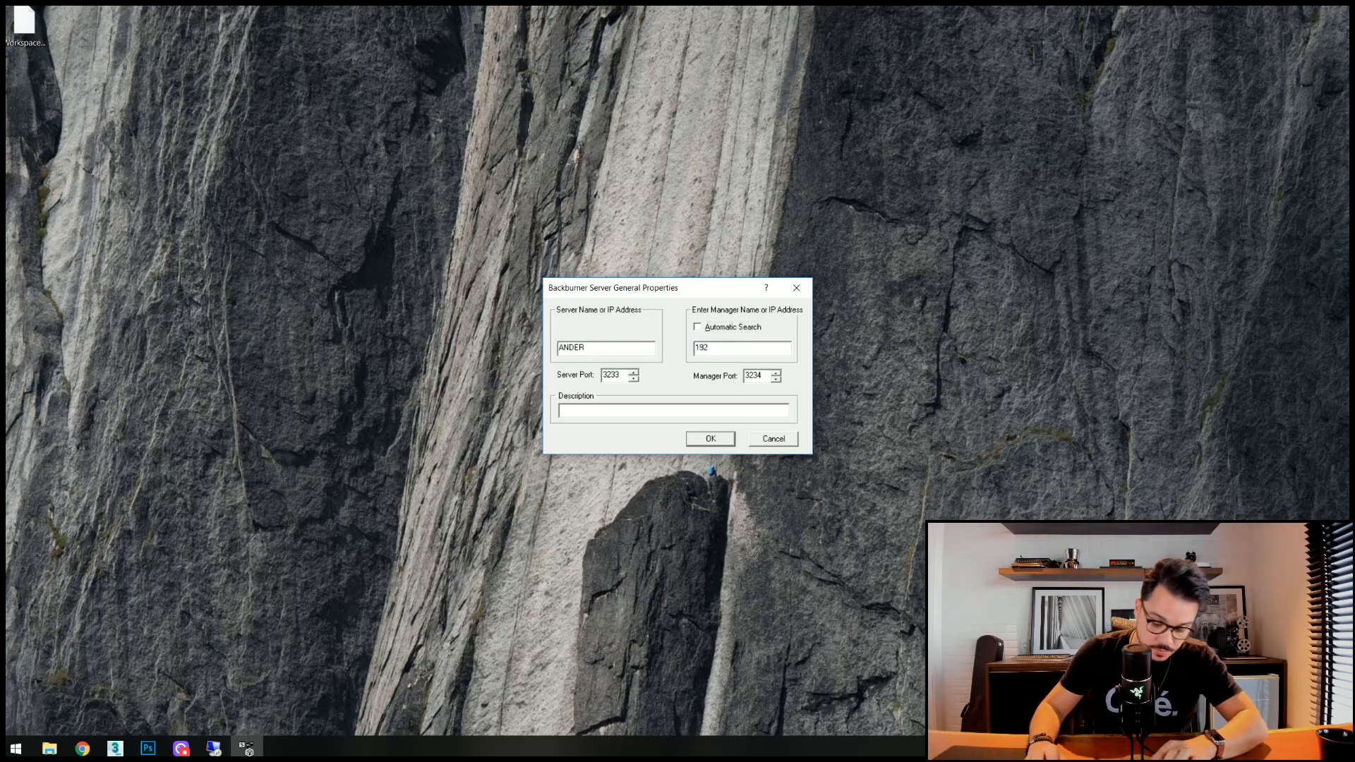
type(".168.0.3")
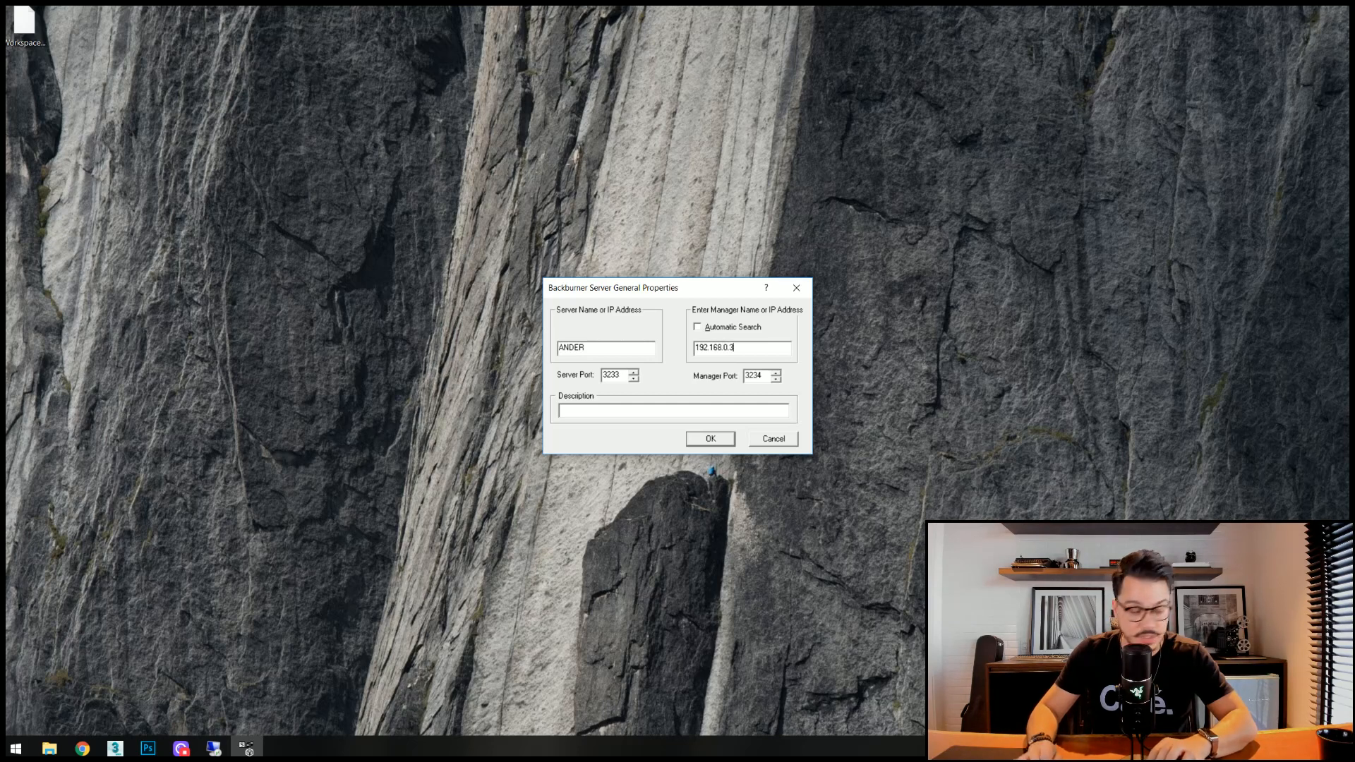
type("9")
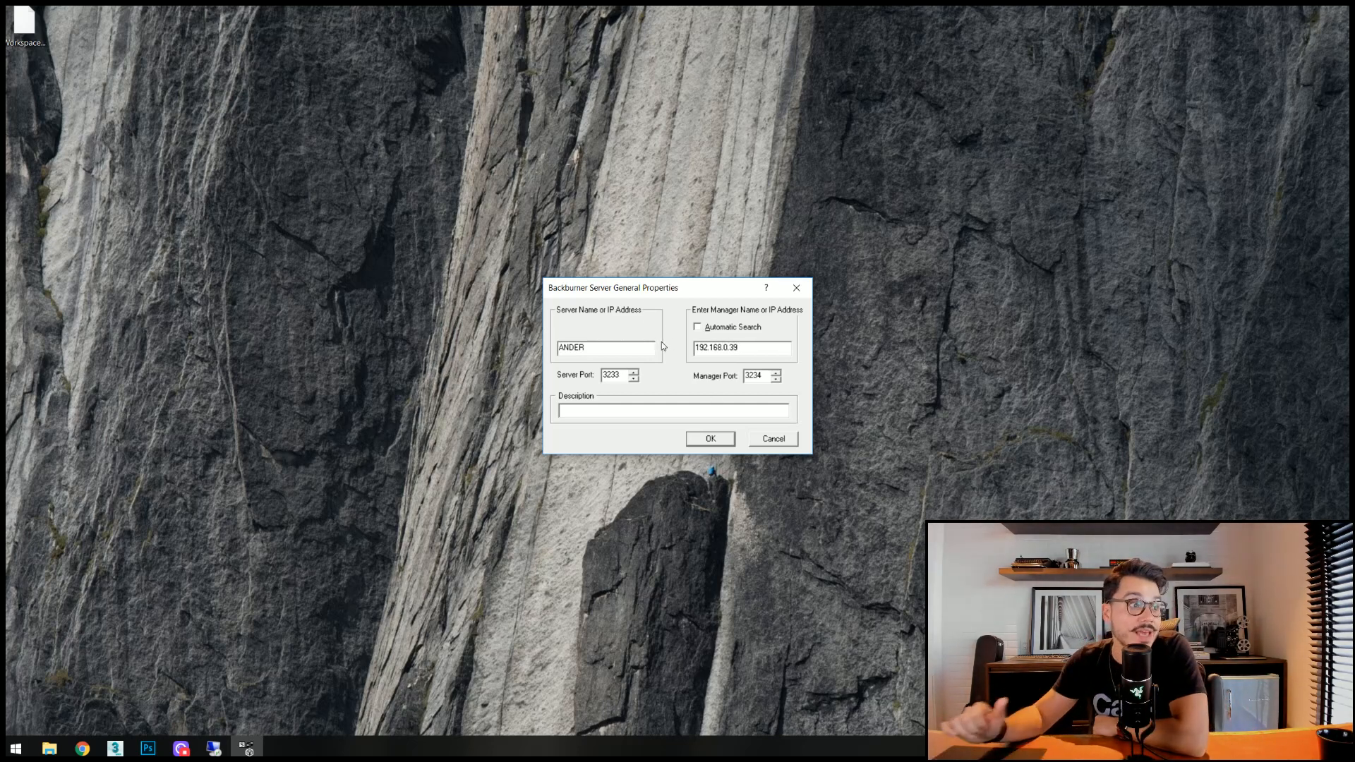
left_click(701, 441)
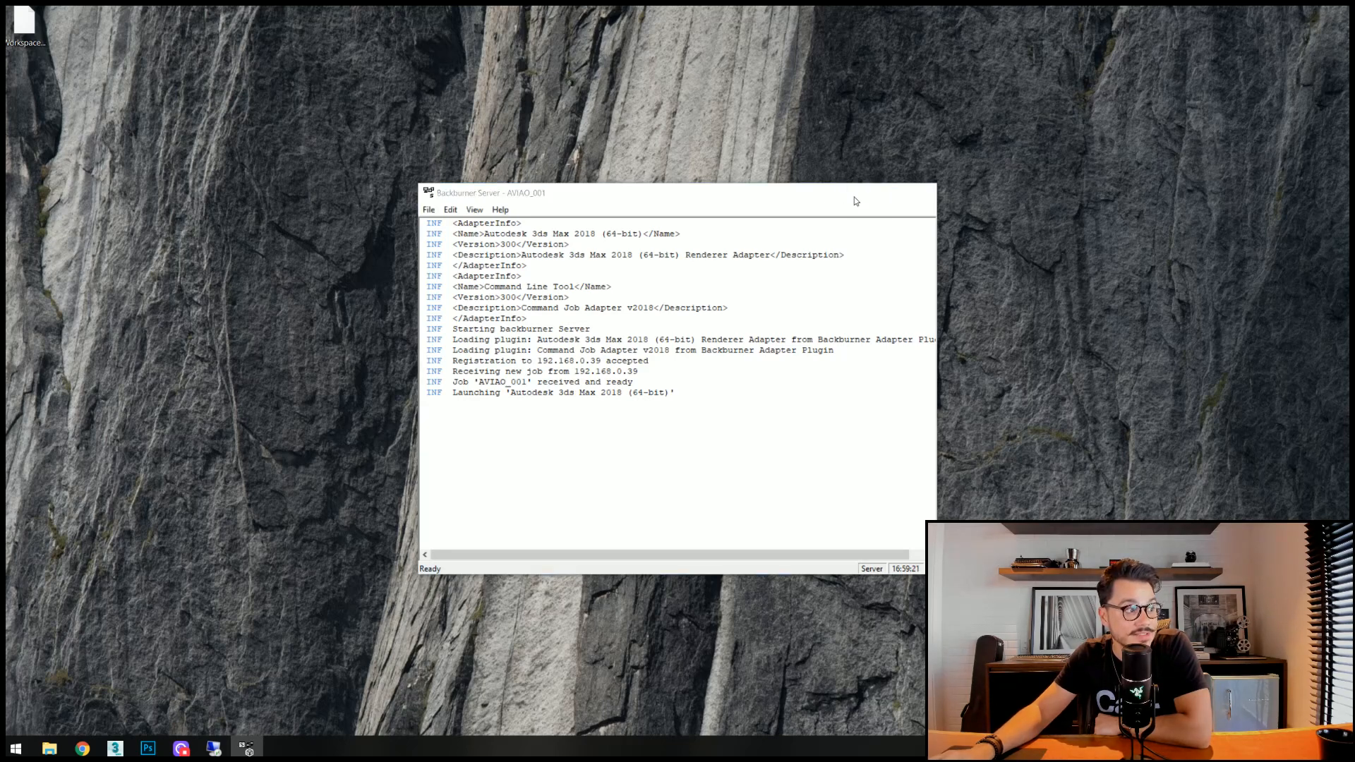
Bring the Backburner Server window back up, close it, and confirm the server shutdown.
left_click(858, 193)
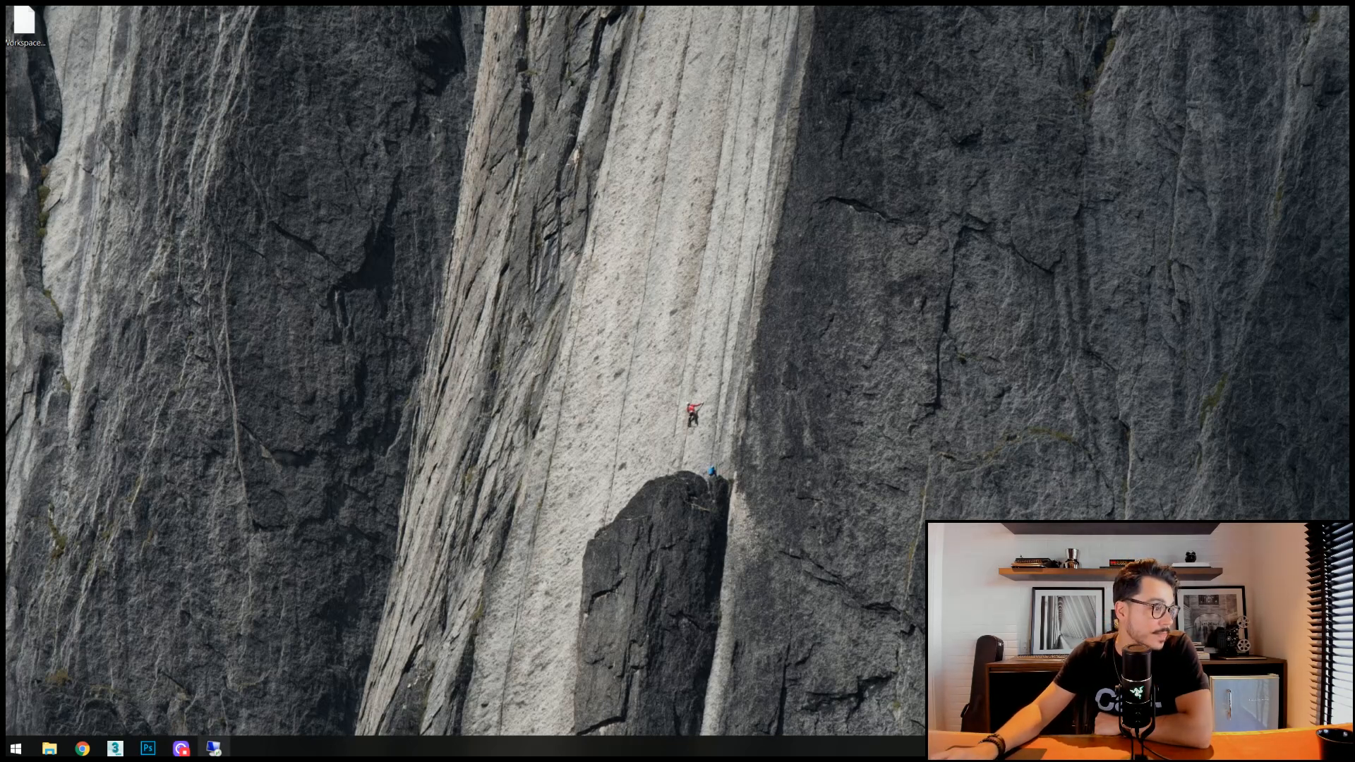
mouse_move(213, 748)
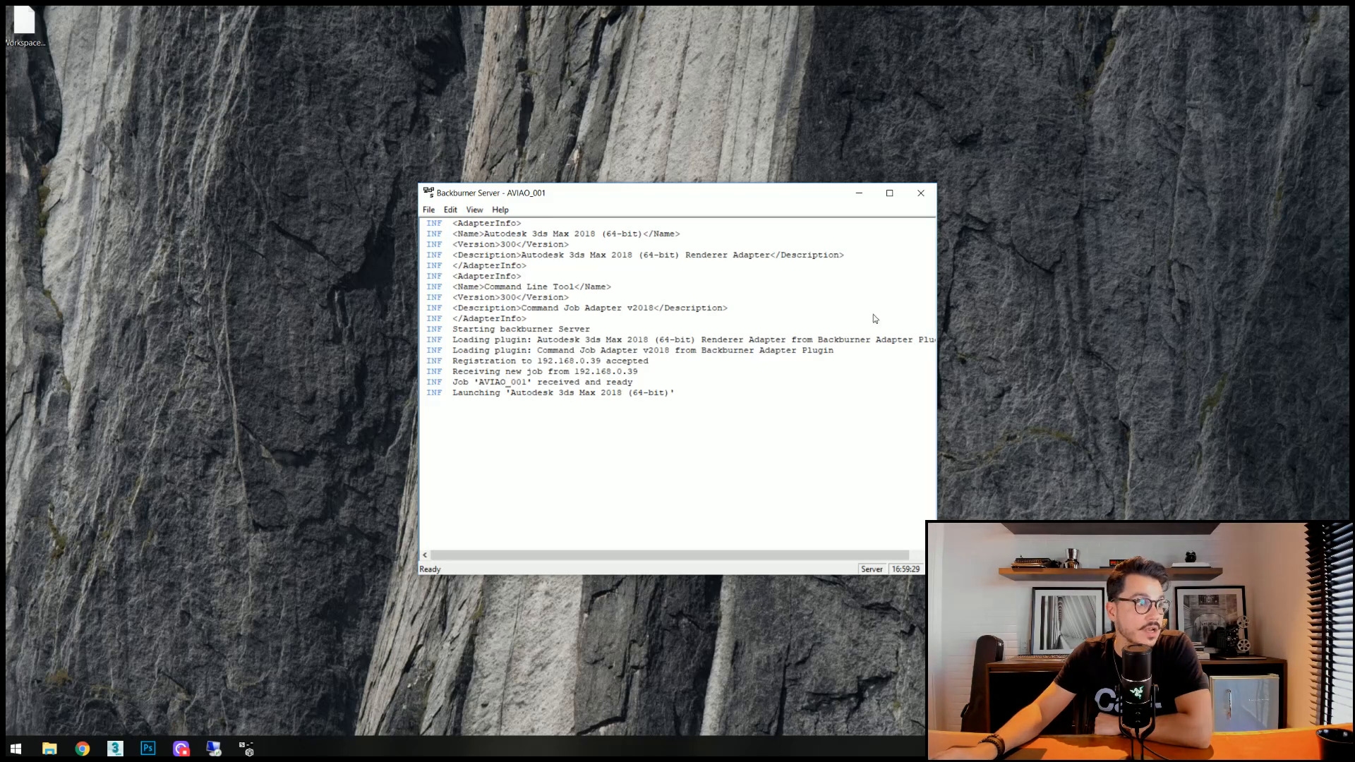
left_click(921, 192)
left_click(658, 410)
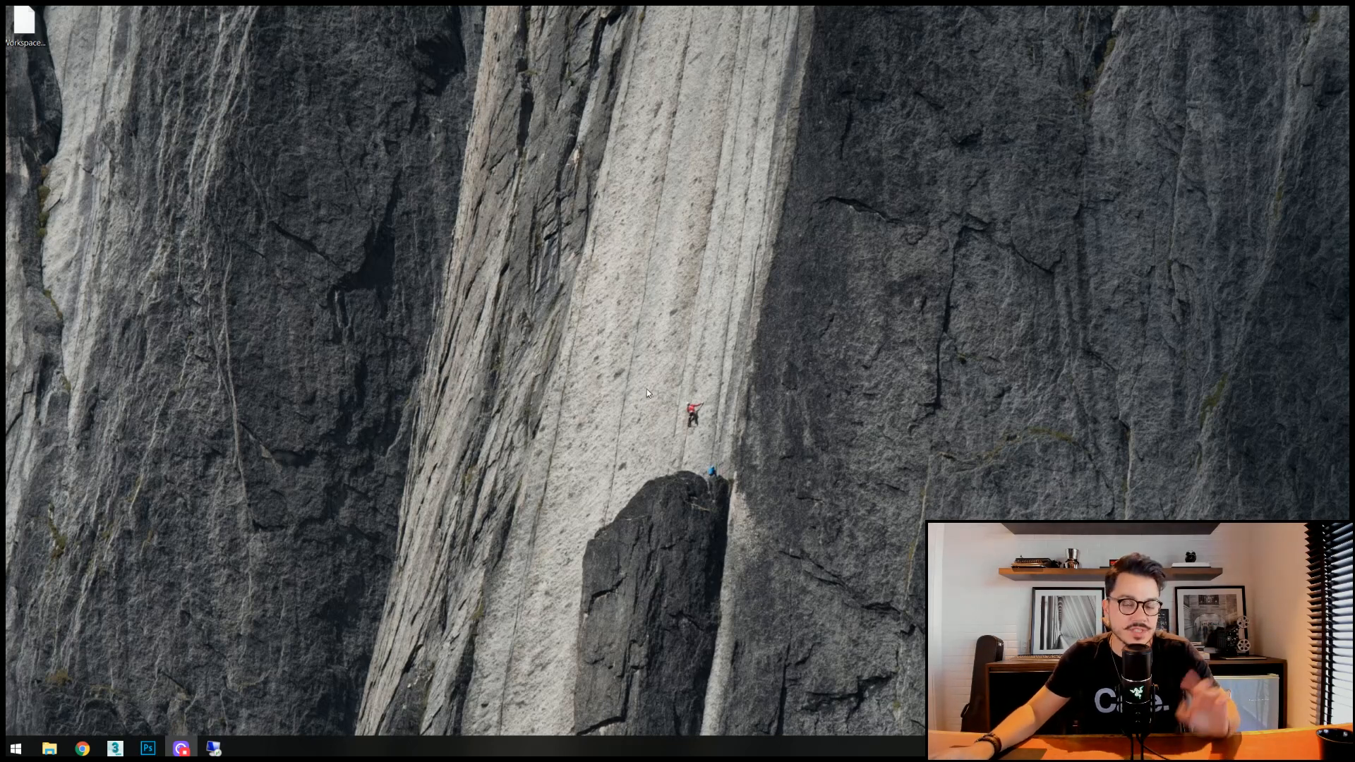
Search for the Backburner Monitor application on the local workstation and launch it.
left_click(22, 747)
left_click(23, 746)
type("MO")
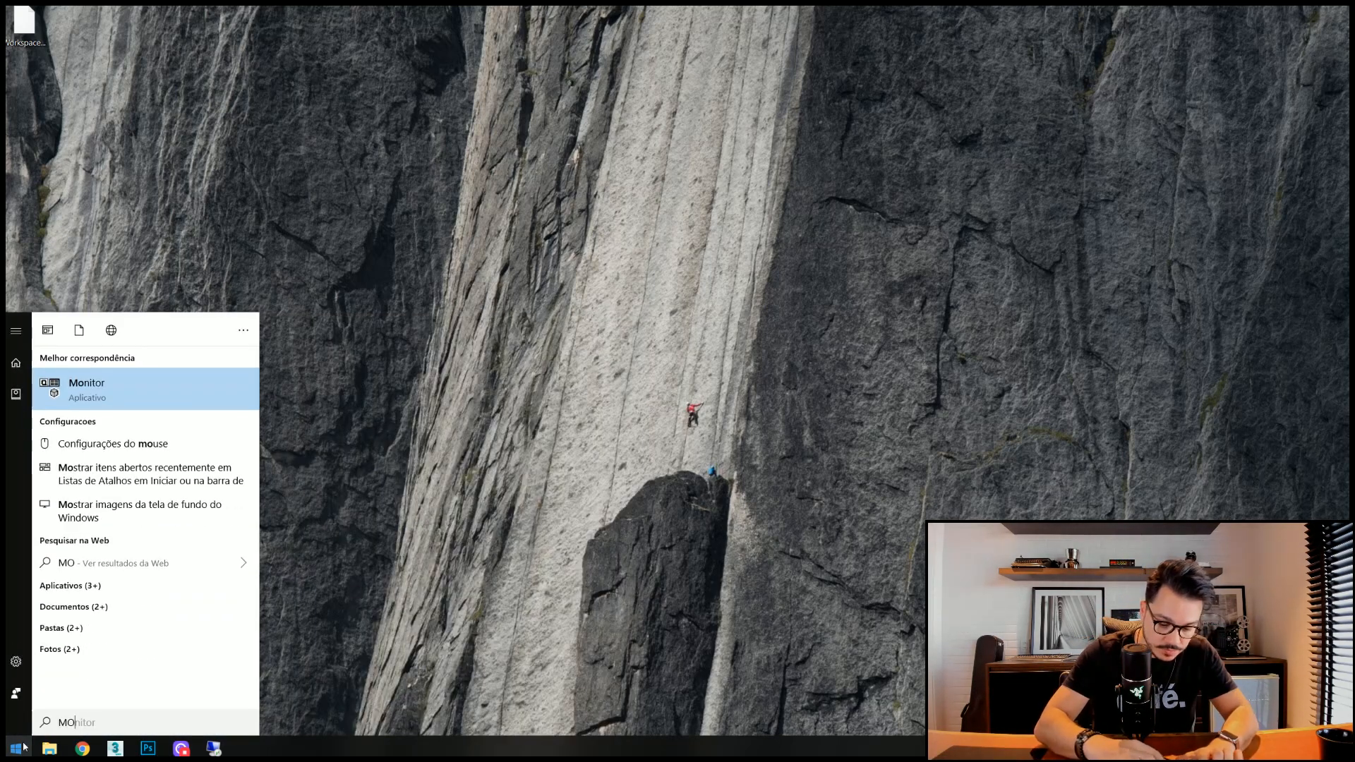
type("NITOR")
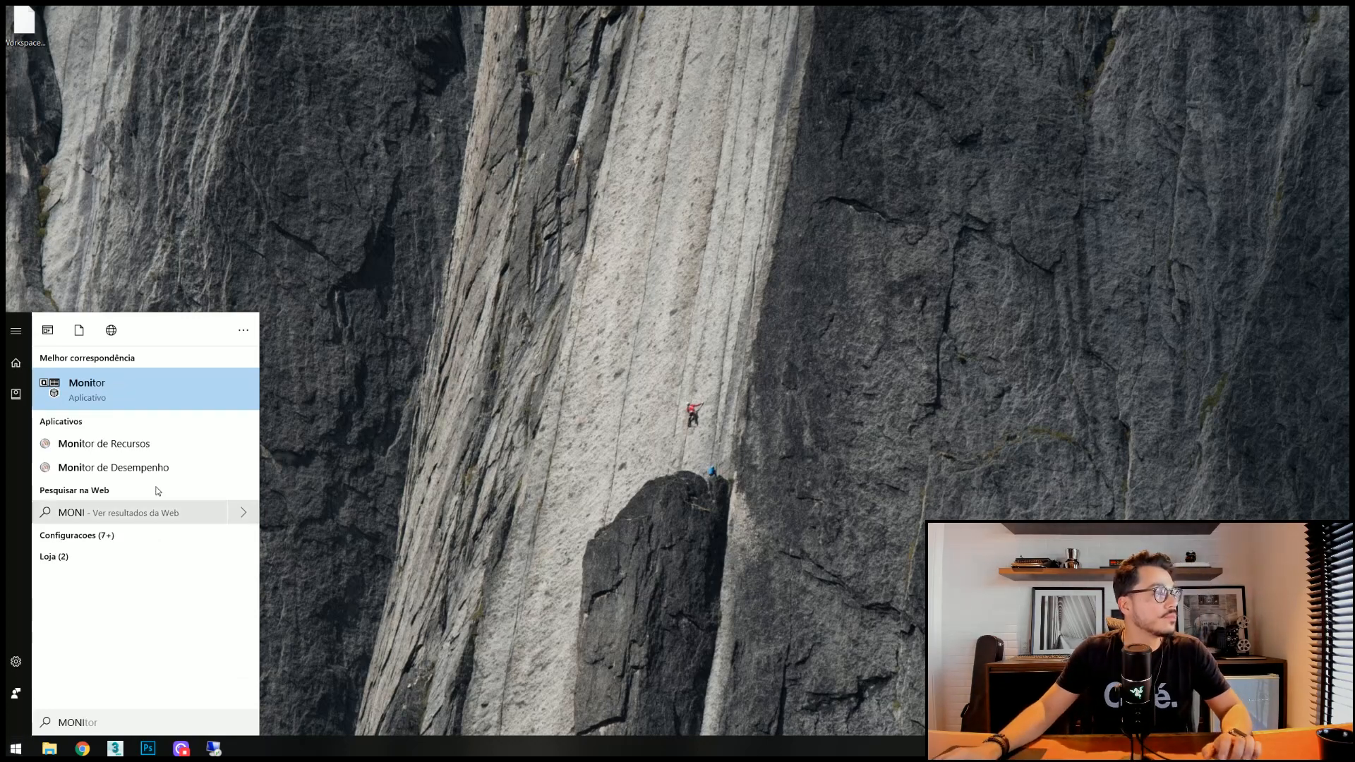
key("Return")
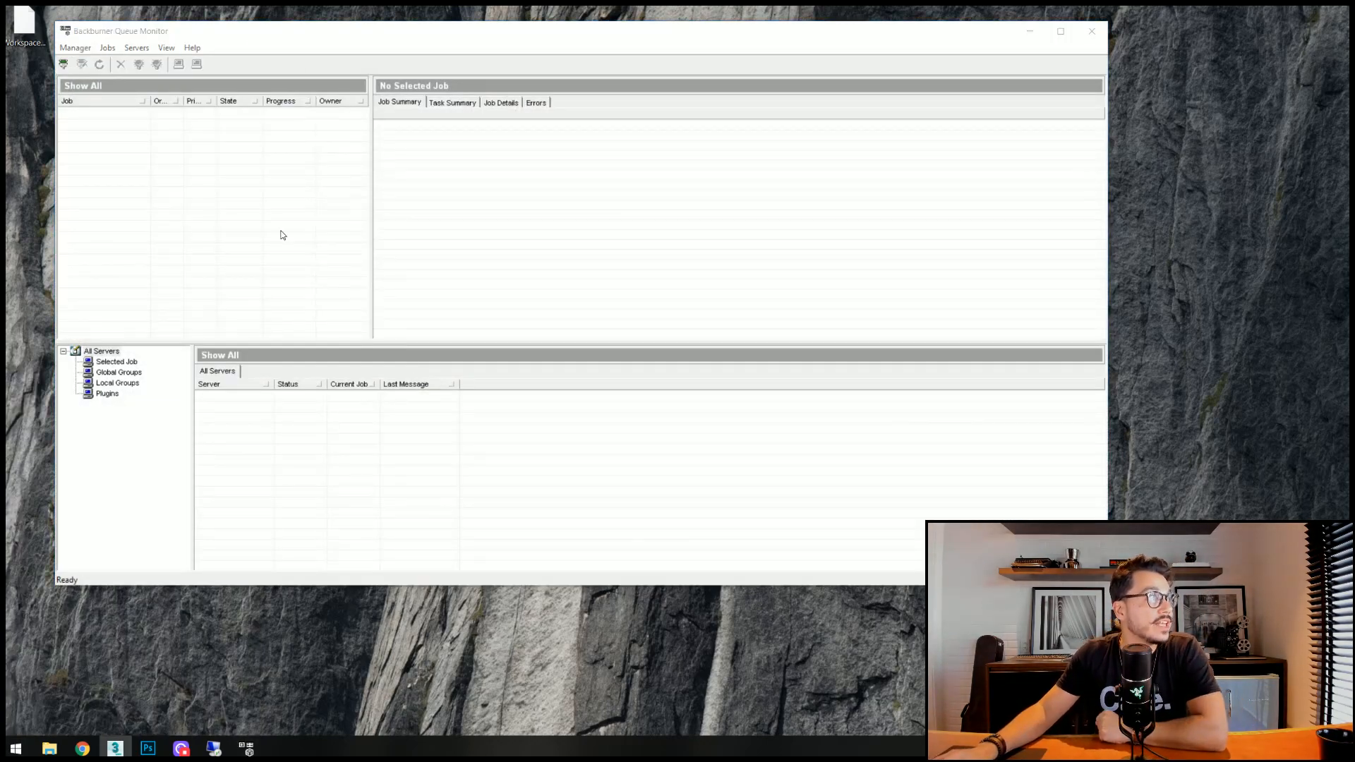
Connect the queue monitor to the manager RF206 and select the AVIAO_001 job to show its summary.
left_click(92, 49)
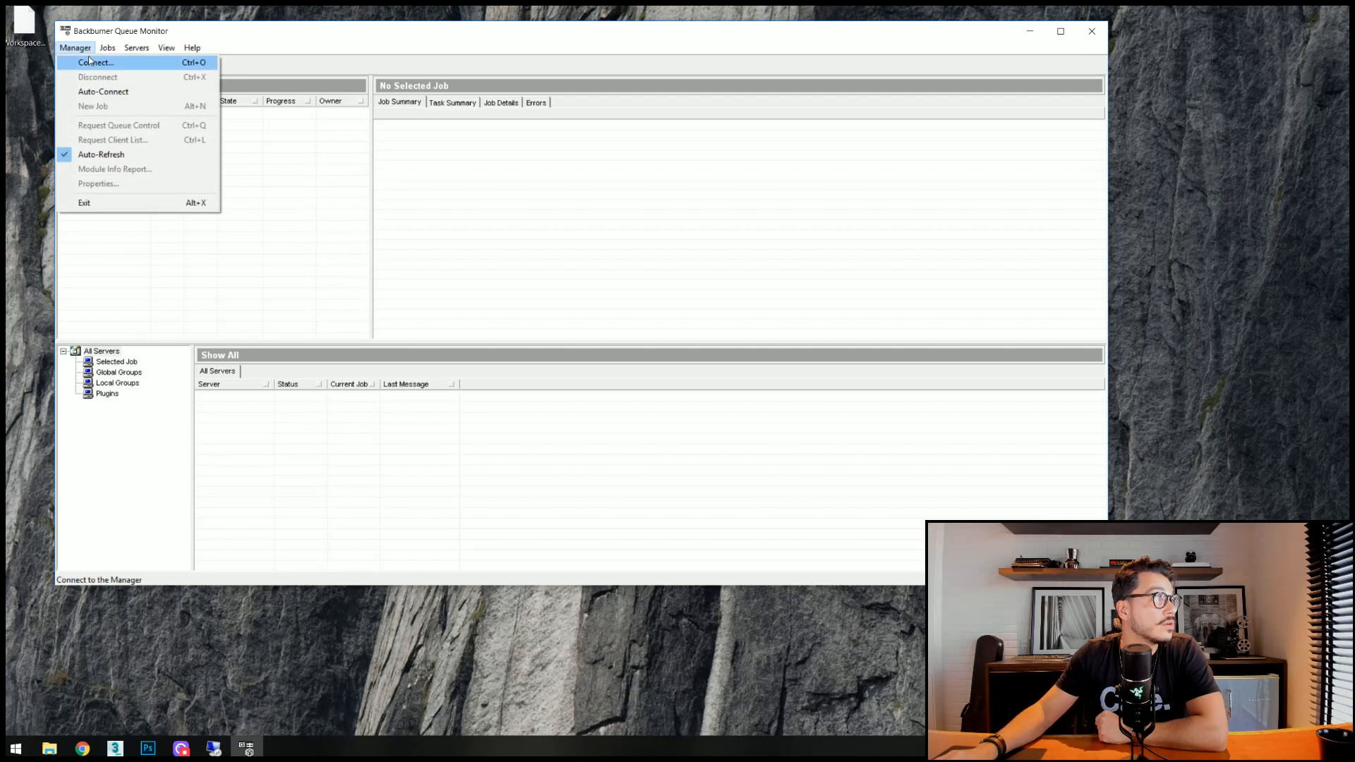
left_click(91, 63)
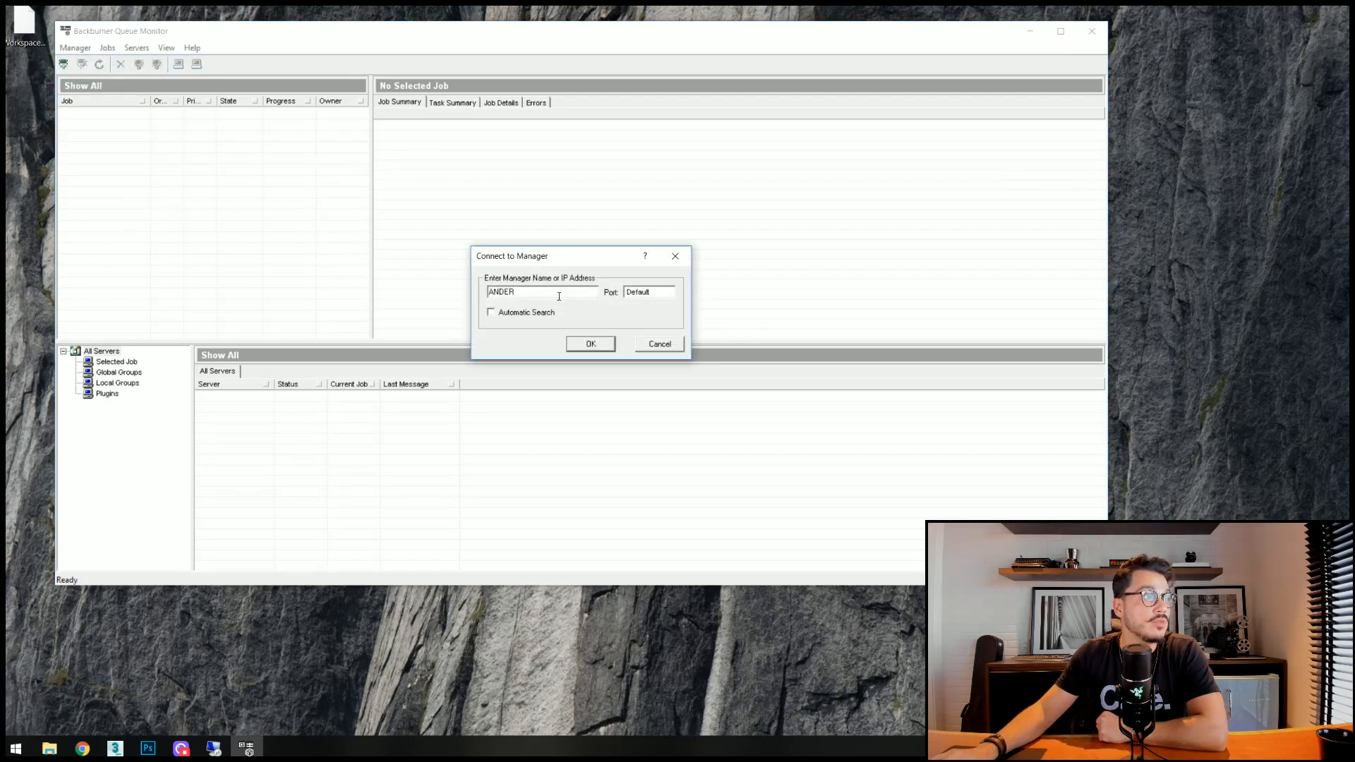
double_click(559, 296)
type("RF2")
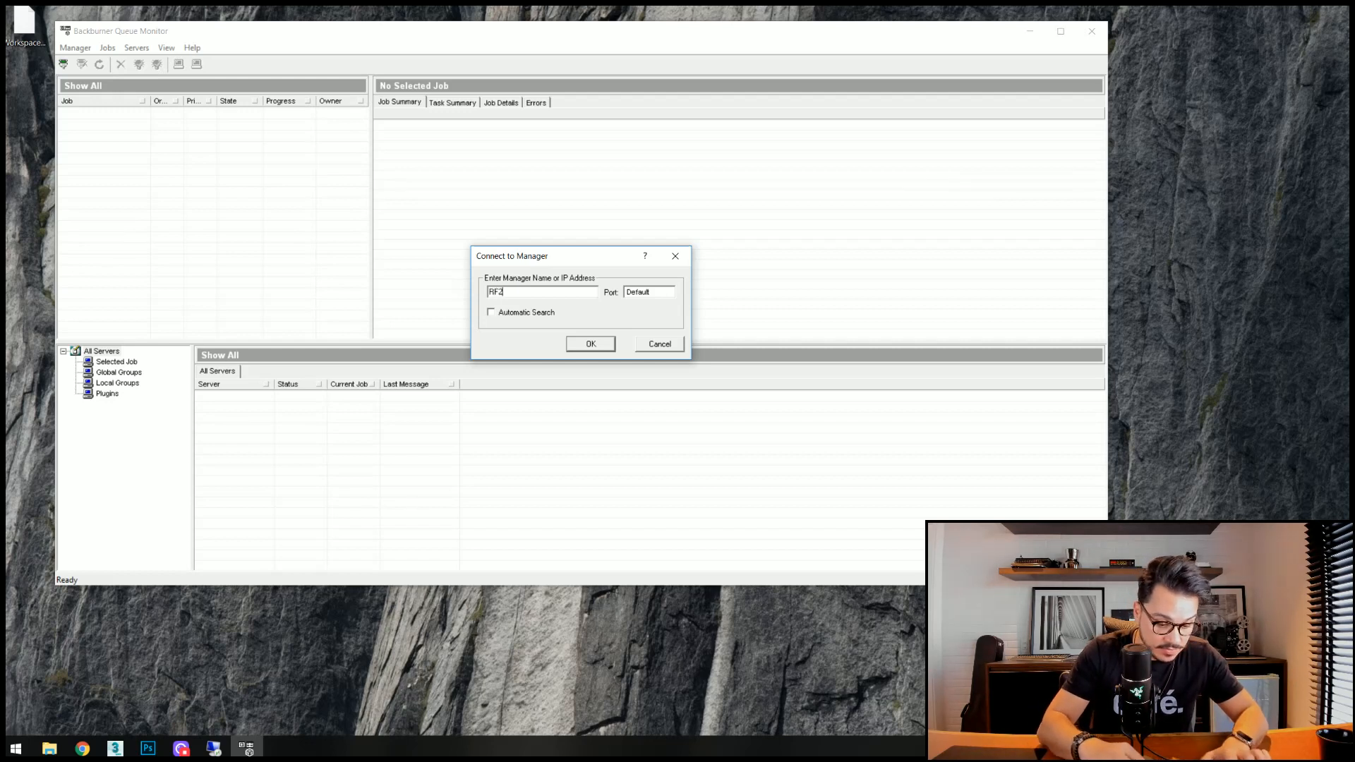
type("06")
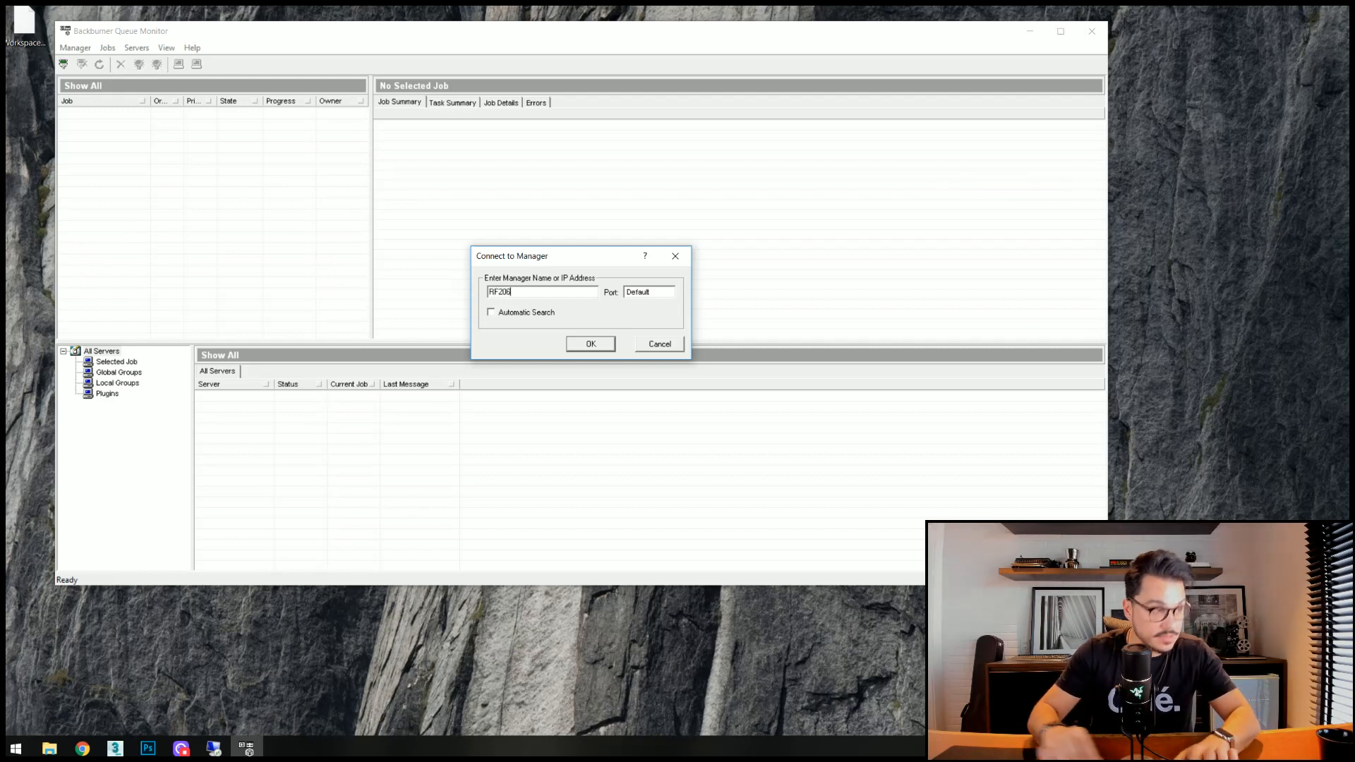
left_click(579, 346)
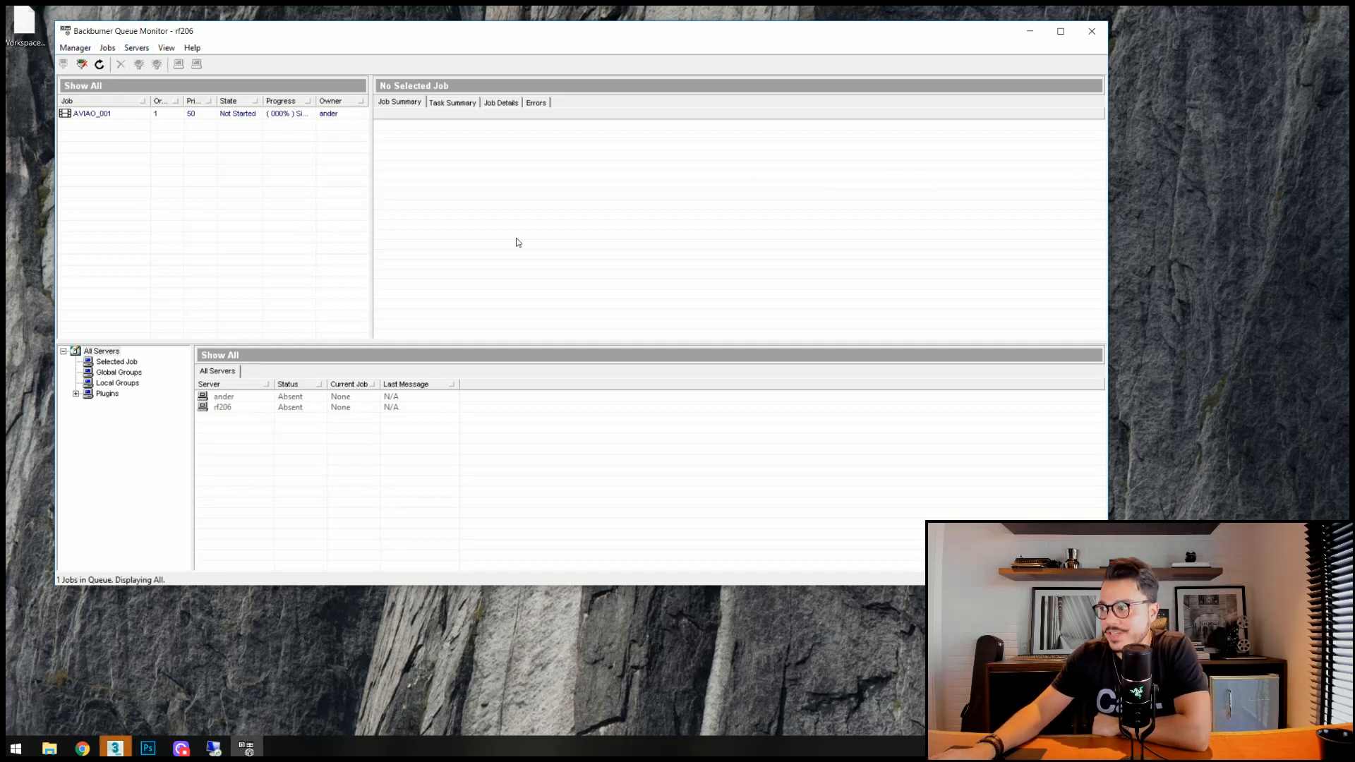
left_click(92, 115)
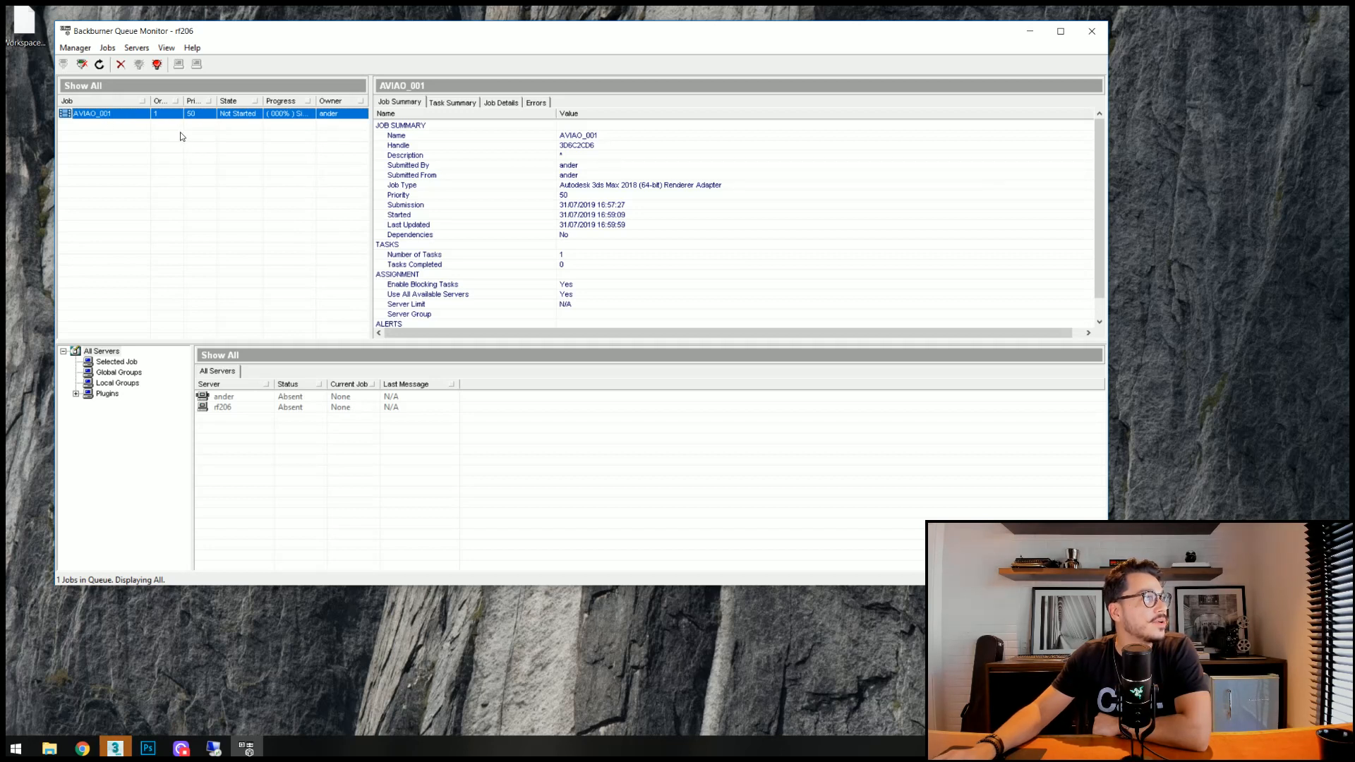
left_click(551, 663)
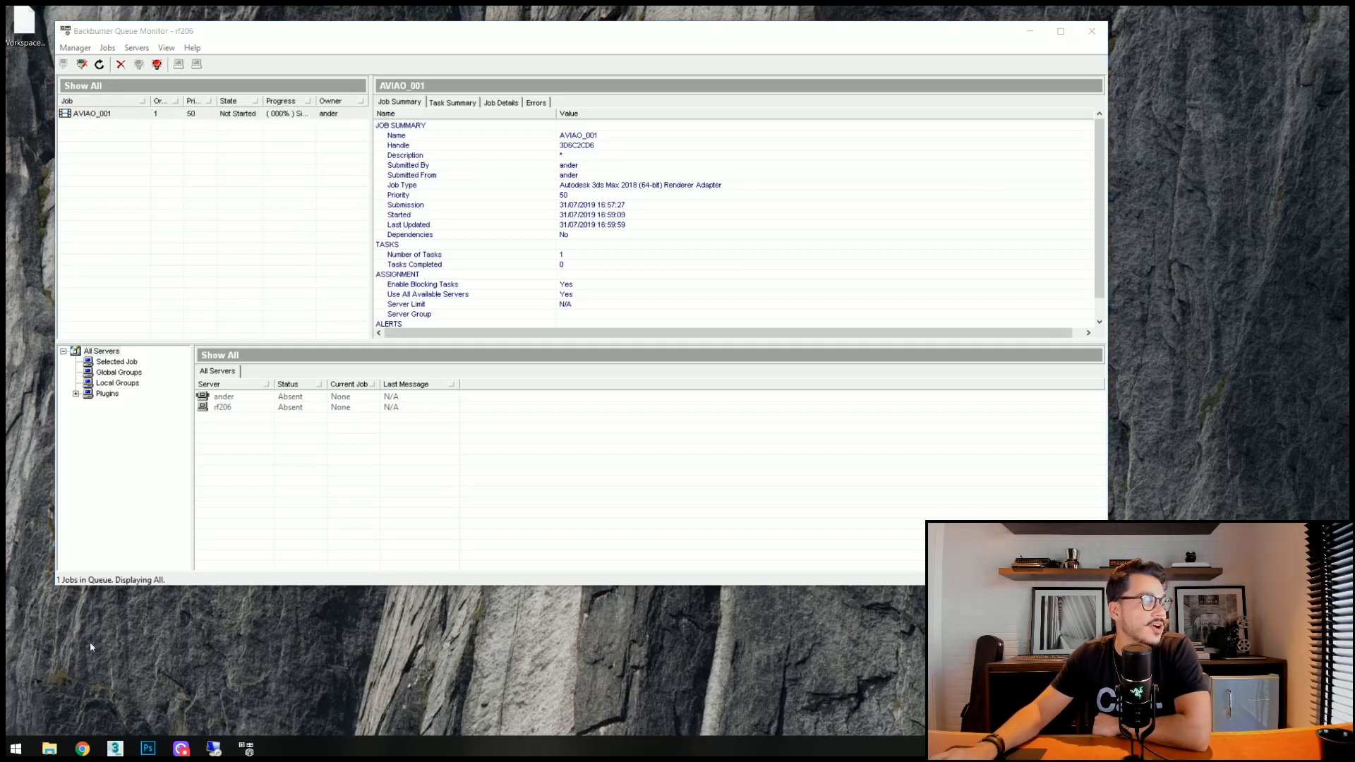
Try to launch the Backburner Server application while the queue monitor stays open.
left_click(17, 746)
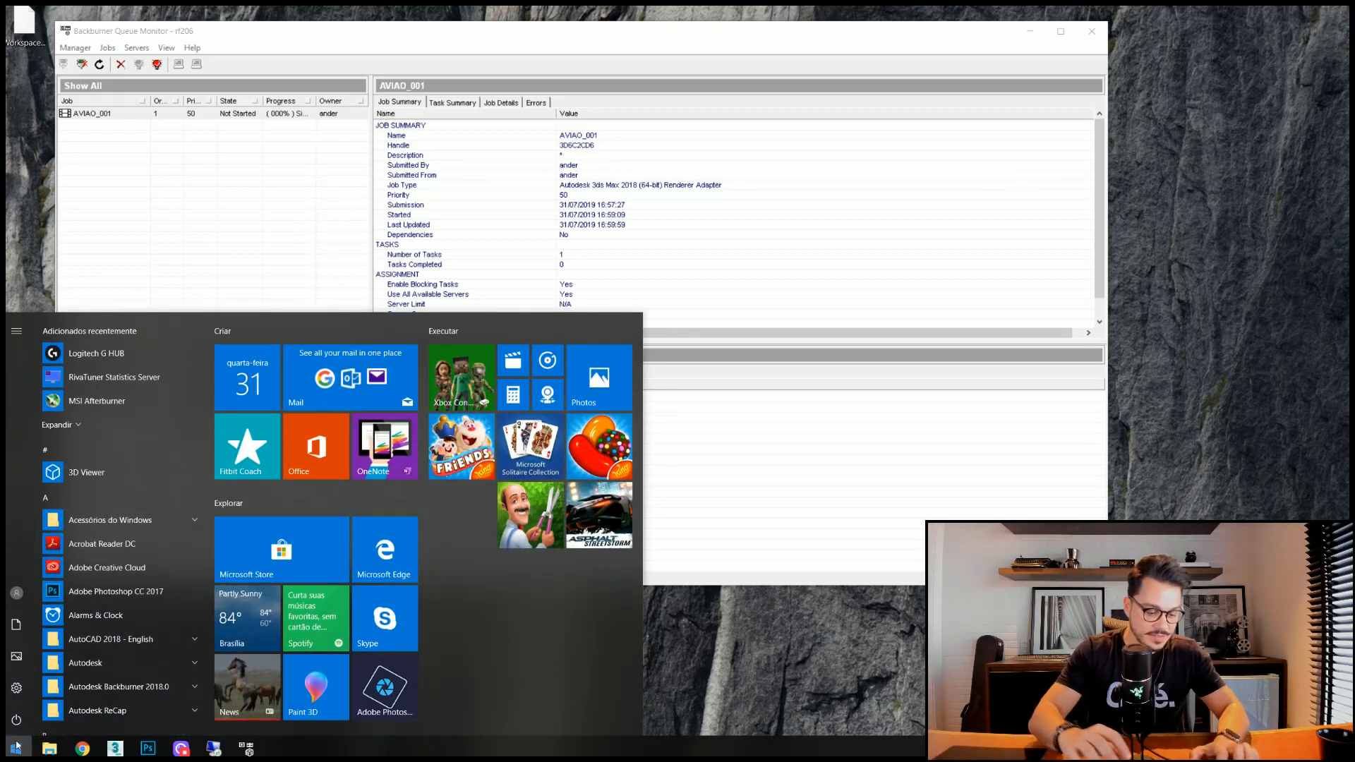
type("SErver")
key("Return")
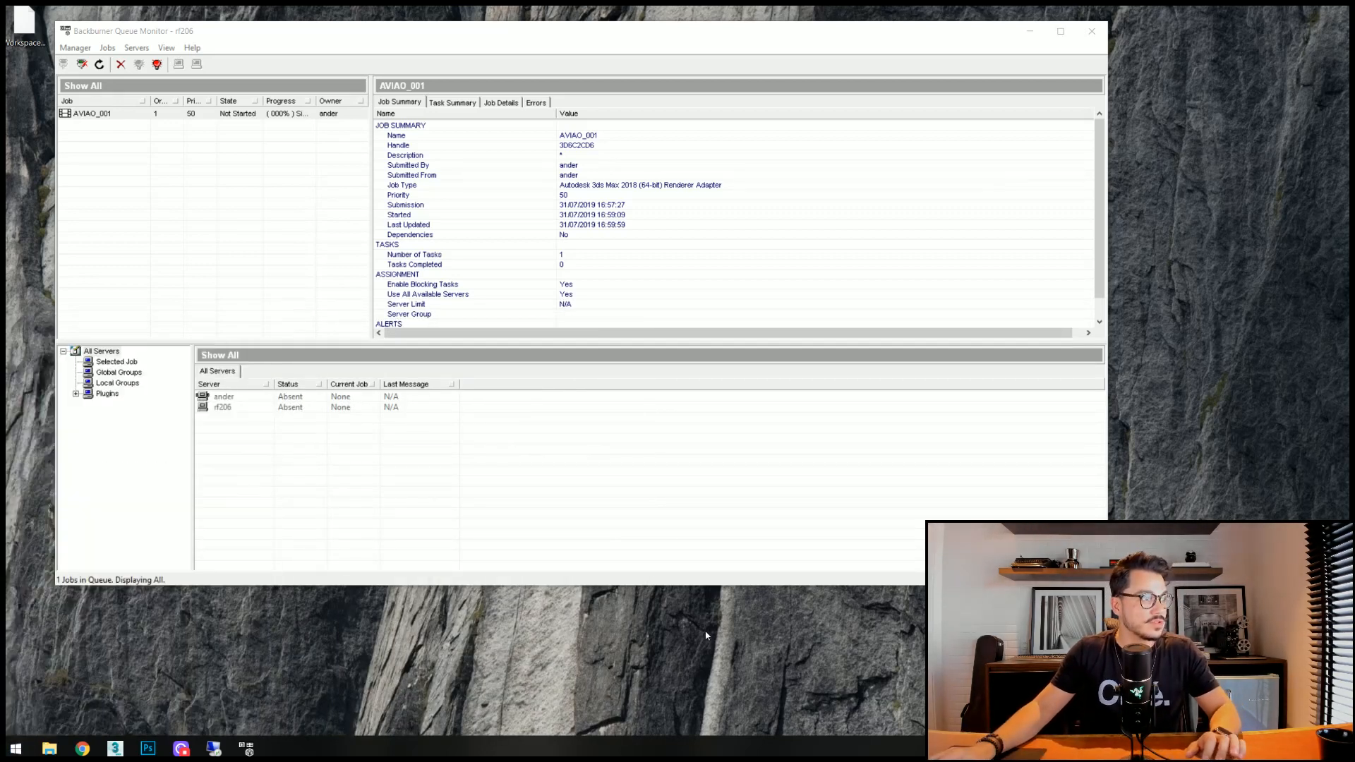
Reposition the queue monitor window, view the priority setting of the AVIAO_001 job, and cancel its dialog.
left_click_drag(735, 45, 761, 96)
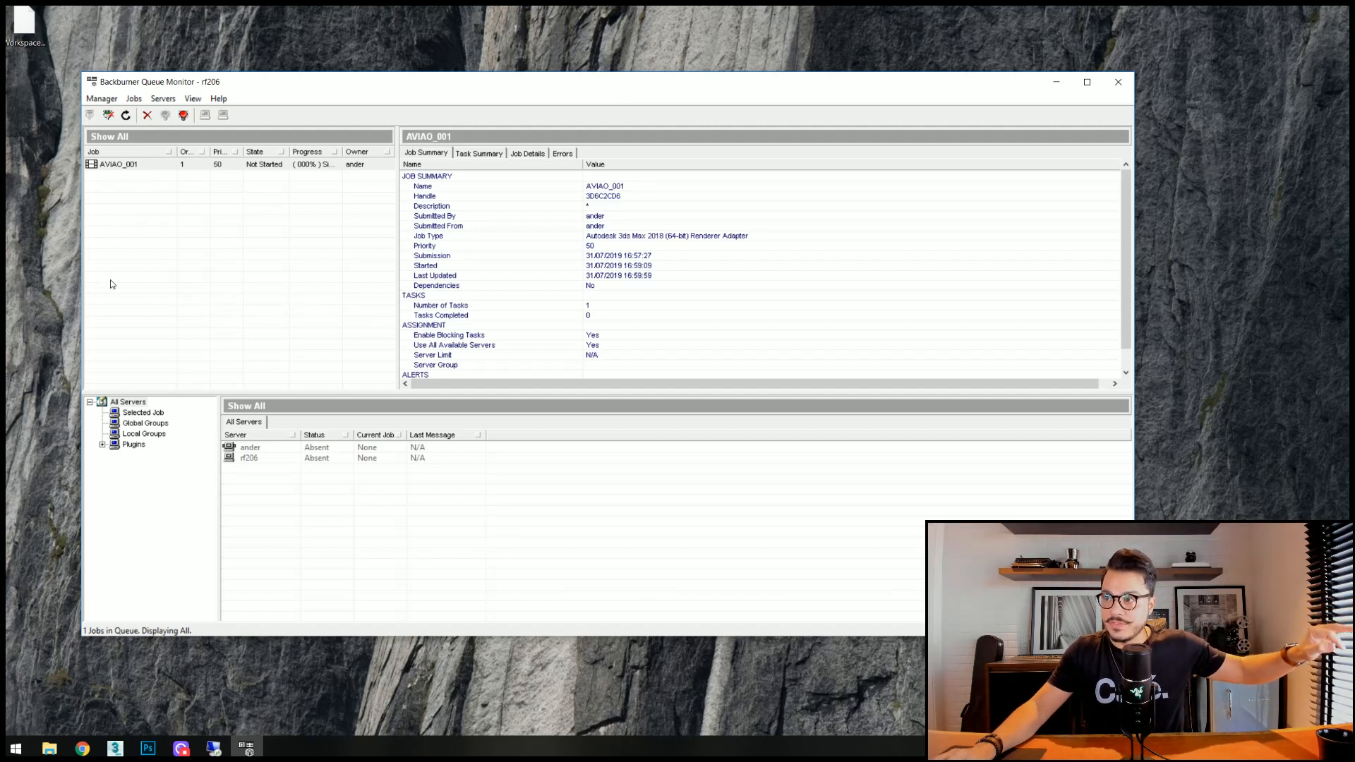
left_click(226, 168)
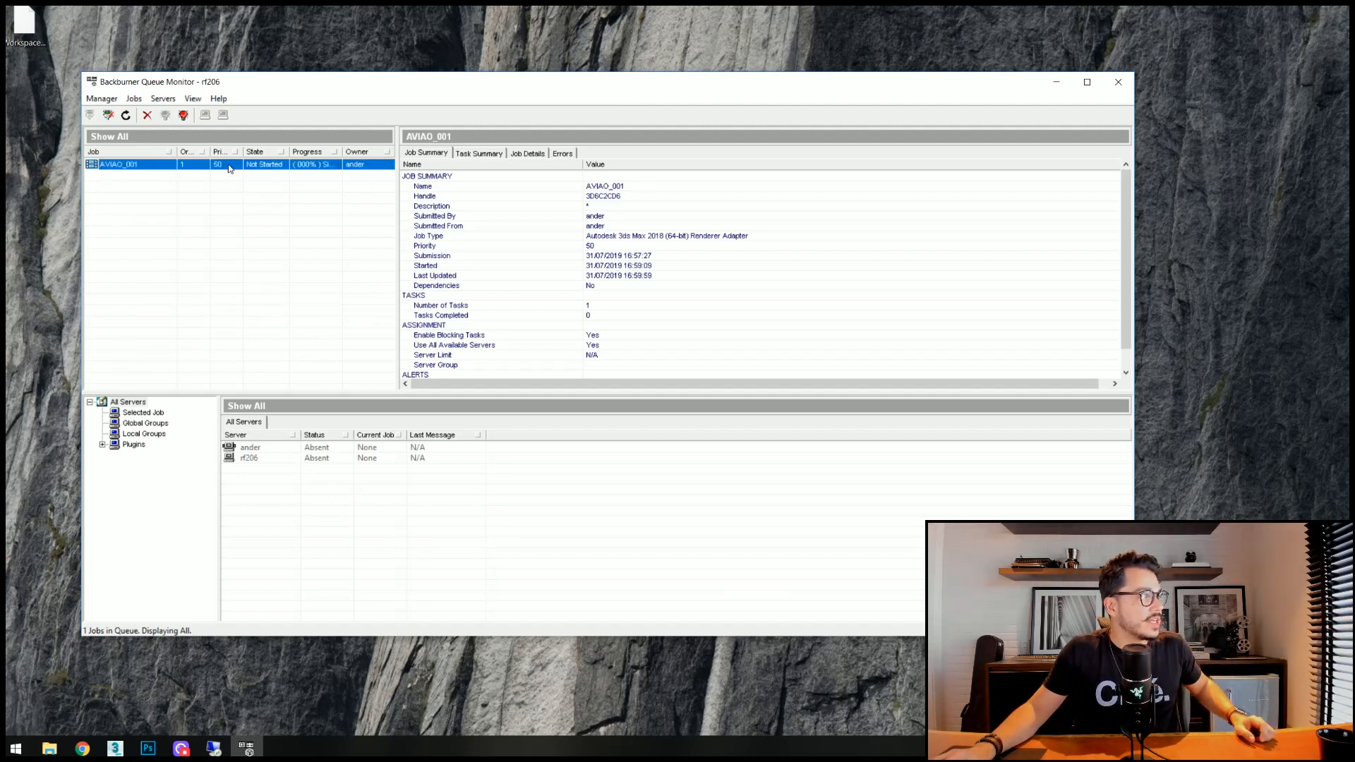
right_click(189, 168)
left_click(236, 192)
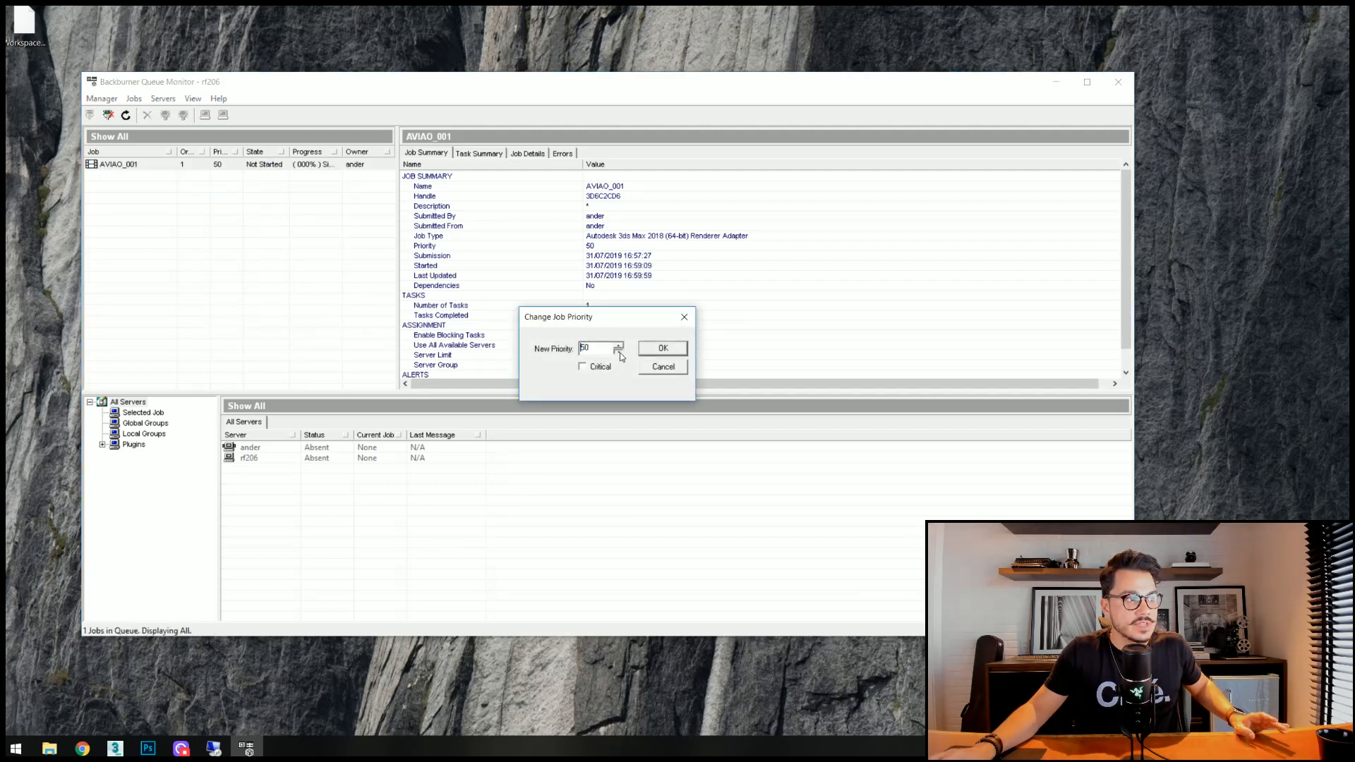
left_click(660, 366)
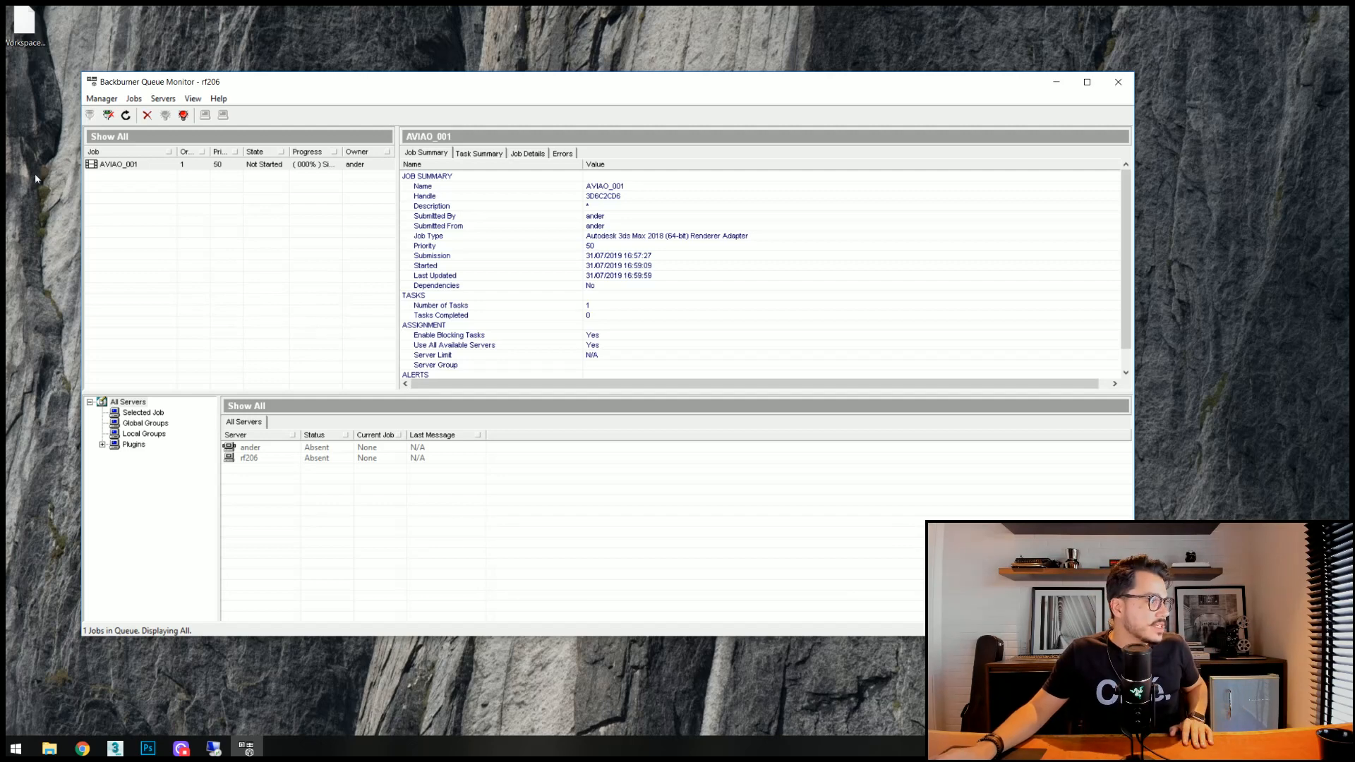
Launch Backburner Server from a search for SERVER and place its window beside the queue monitor's server list.
left_click(15, 746)
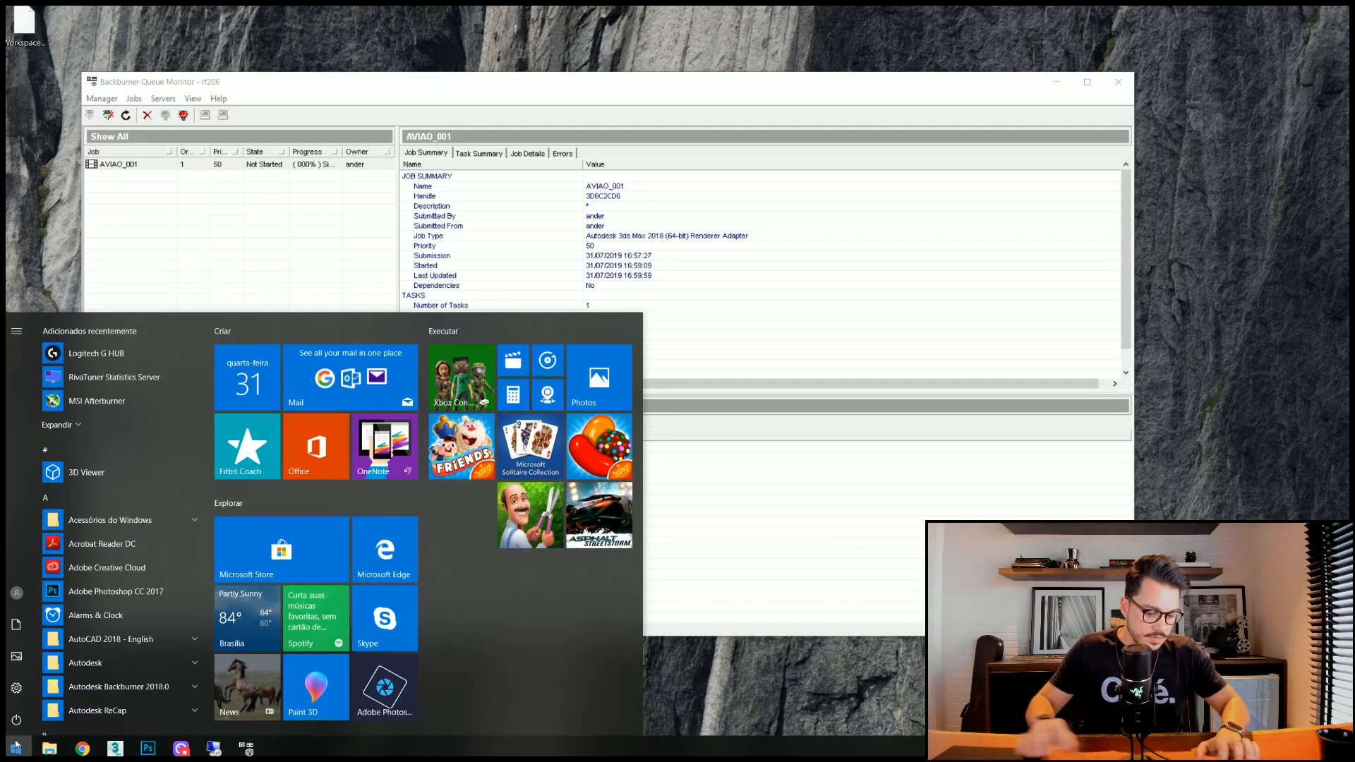
type("SERVER")
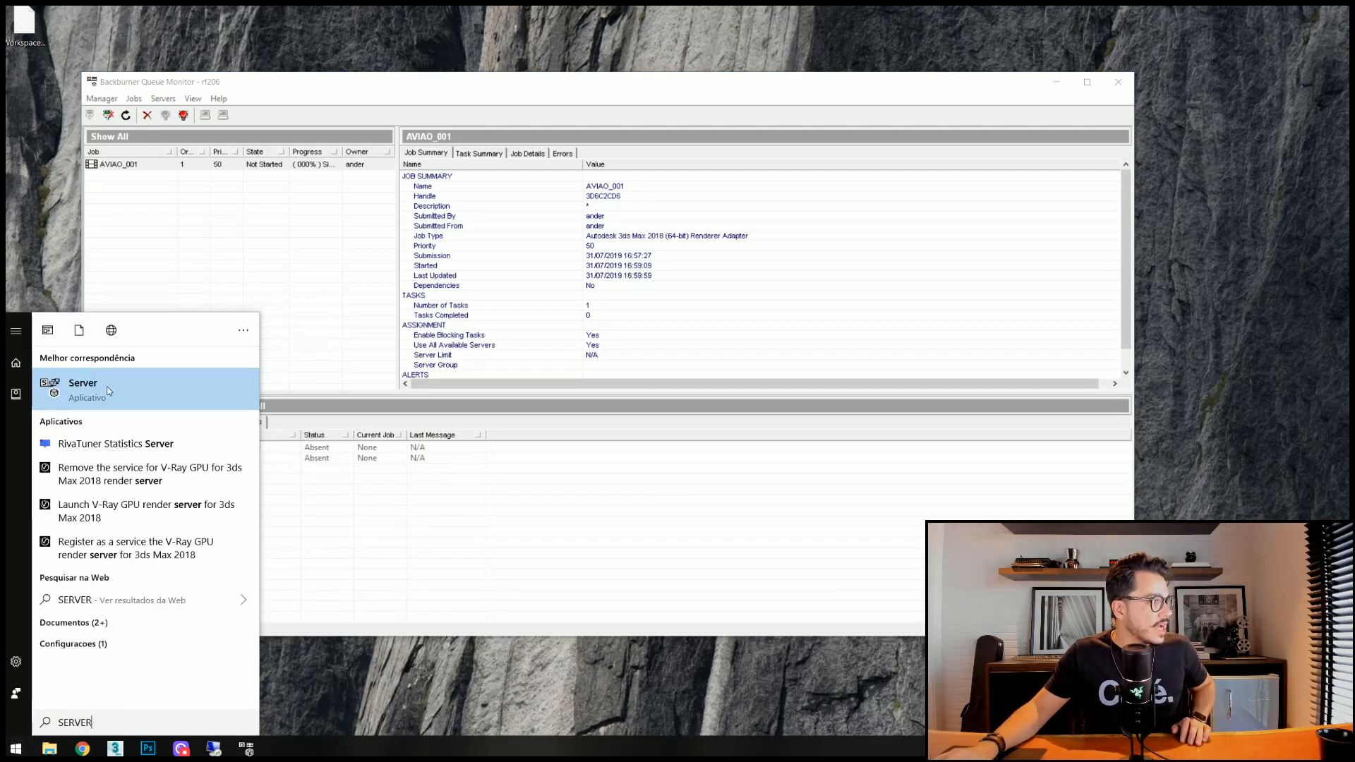
left_click(107, 392)
left_click_drag(618, 204, 940, 60)
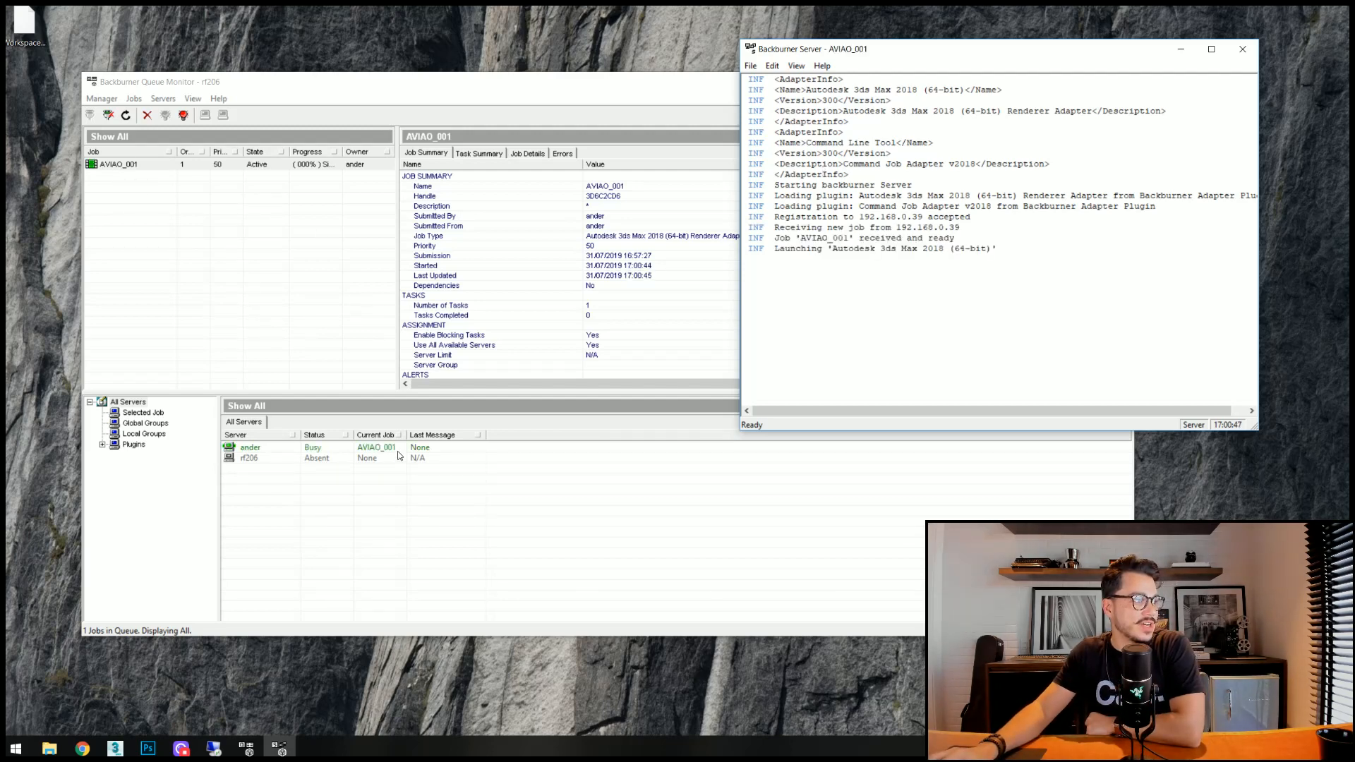
Check the AVIAO_001 job and server status in the queue monitor against the Backburner Server log.
left_click(719, 101)
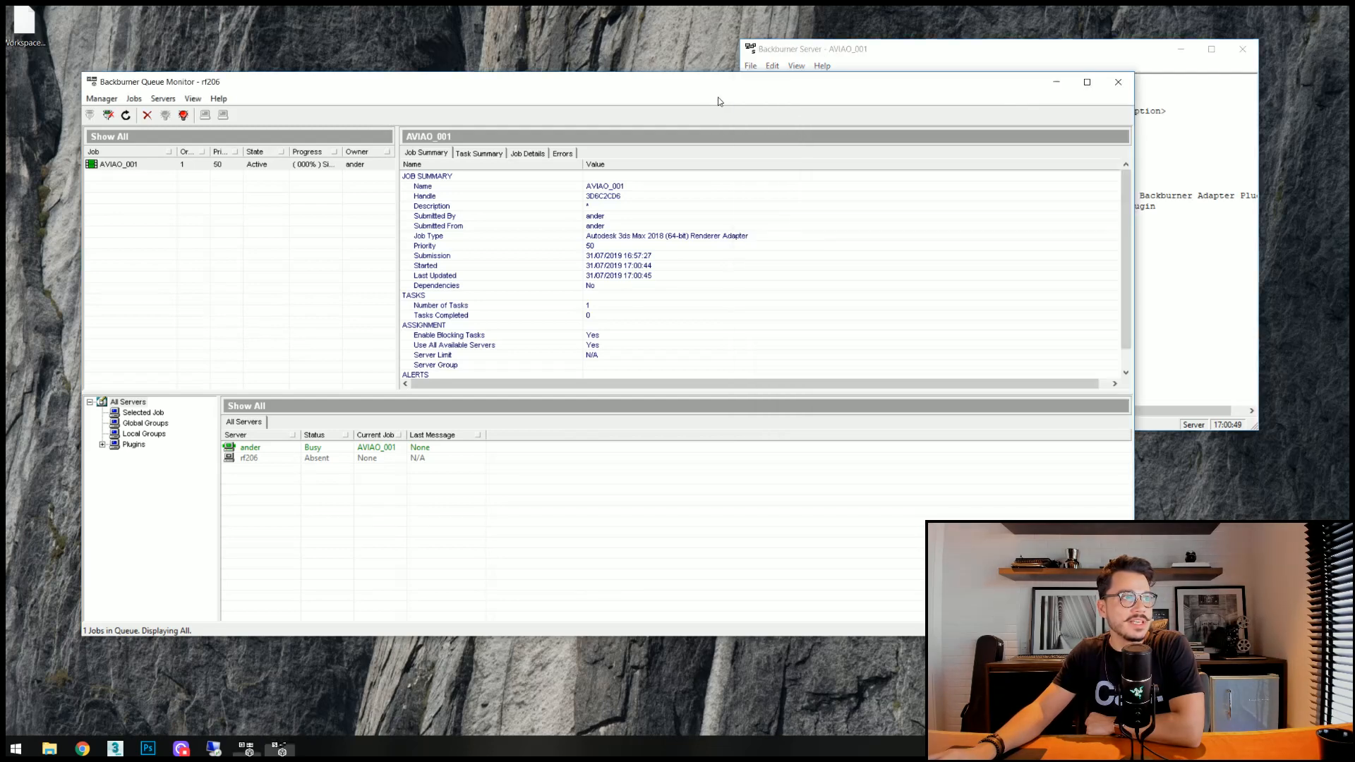
left_click(944, 51)
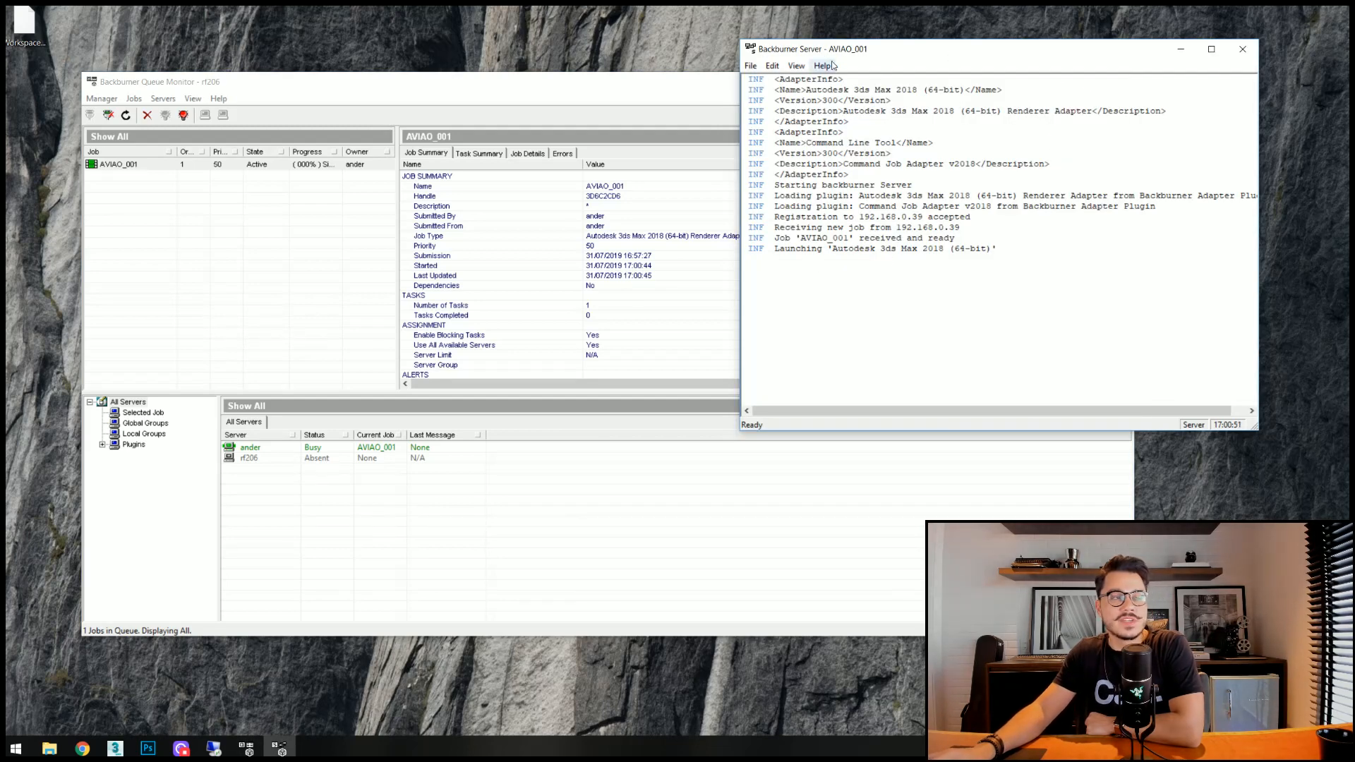
left_click(683, 84)
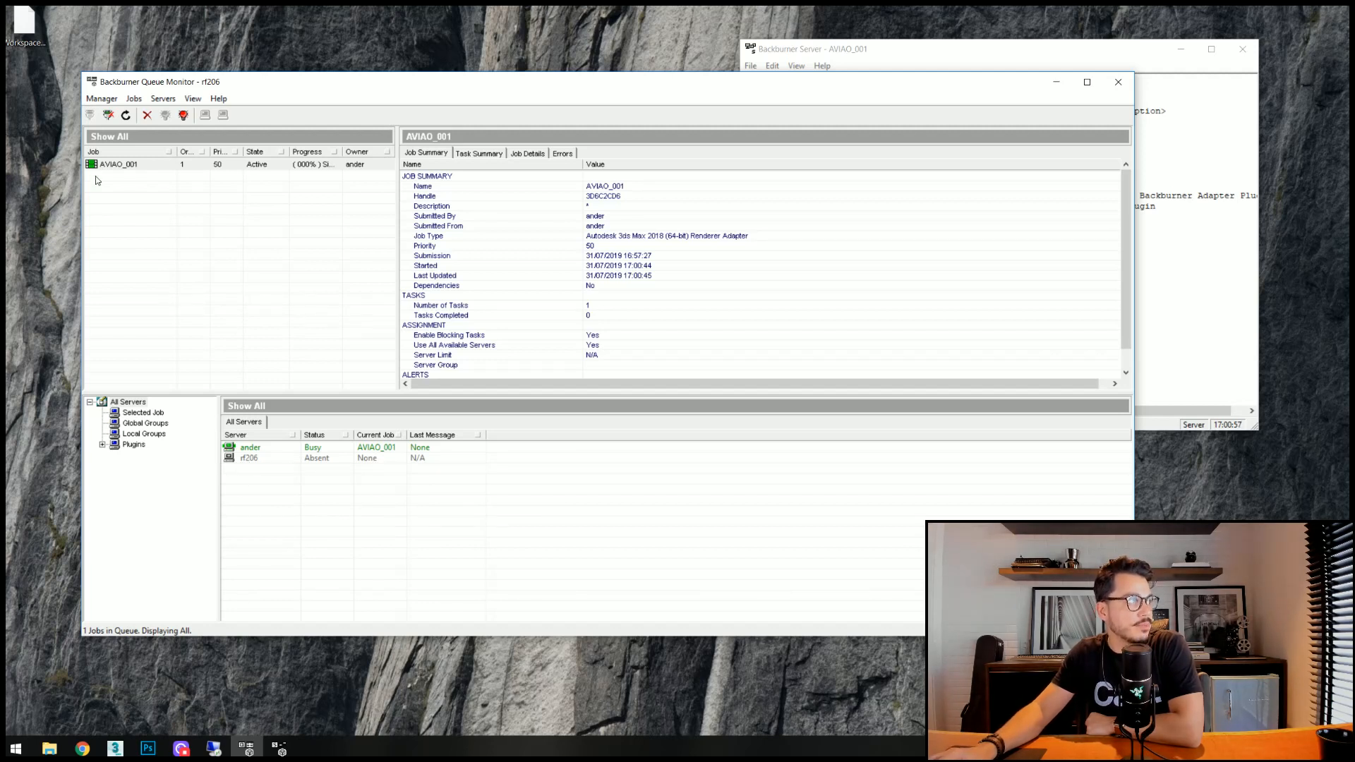
Close the Backburner Queue Monitor and shut down the Backburner Server on the workstation.
left_click(1118, 82)
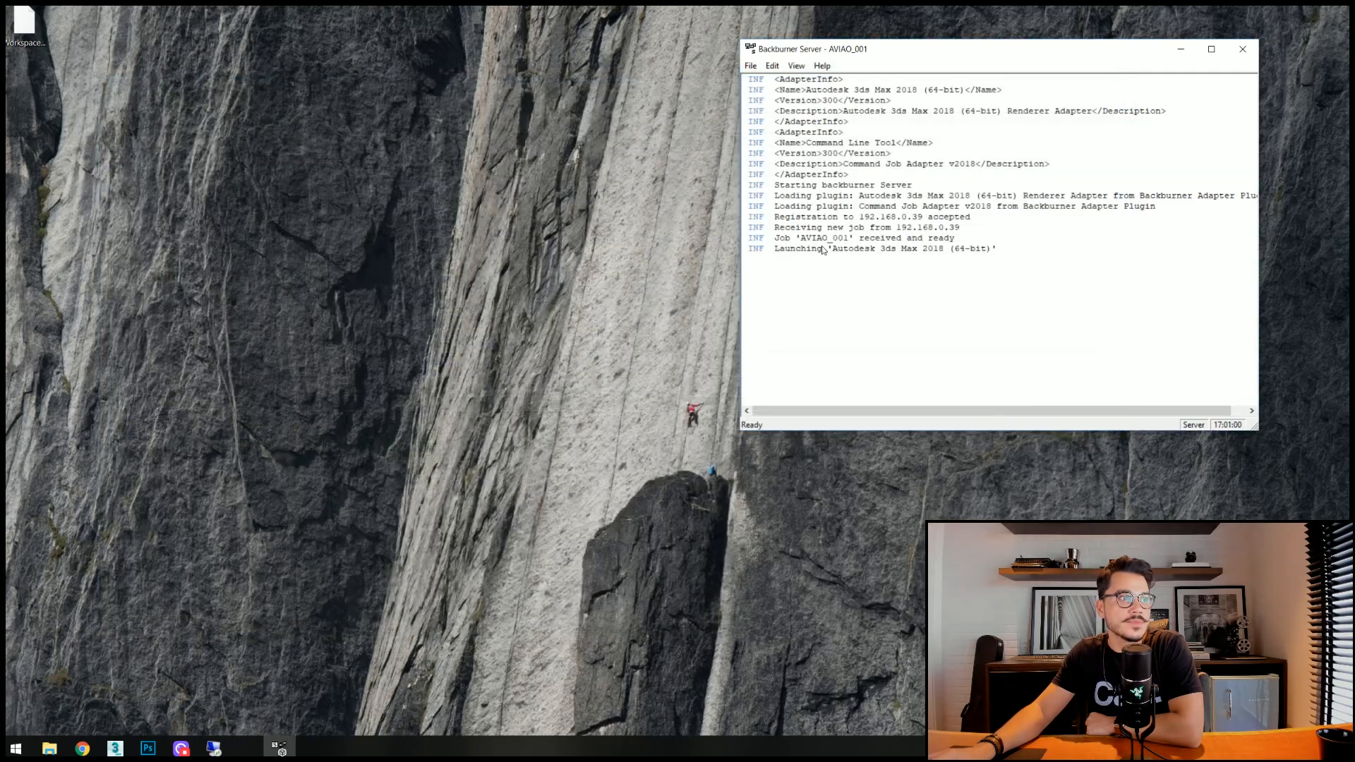
left_click(1243, 49)
left_click(998, 261)
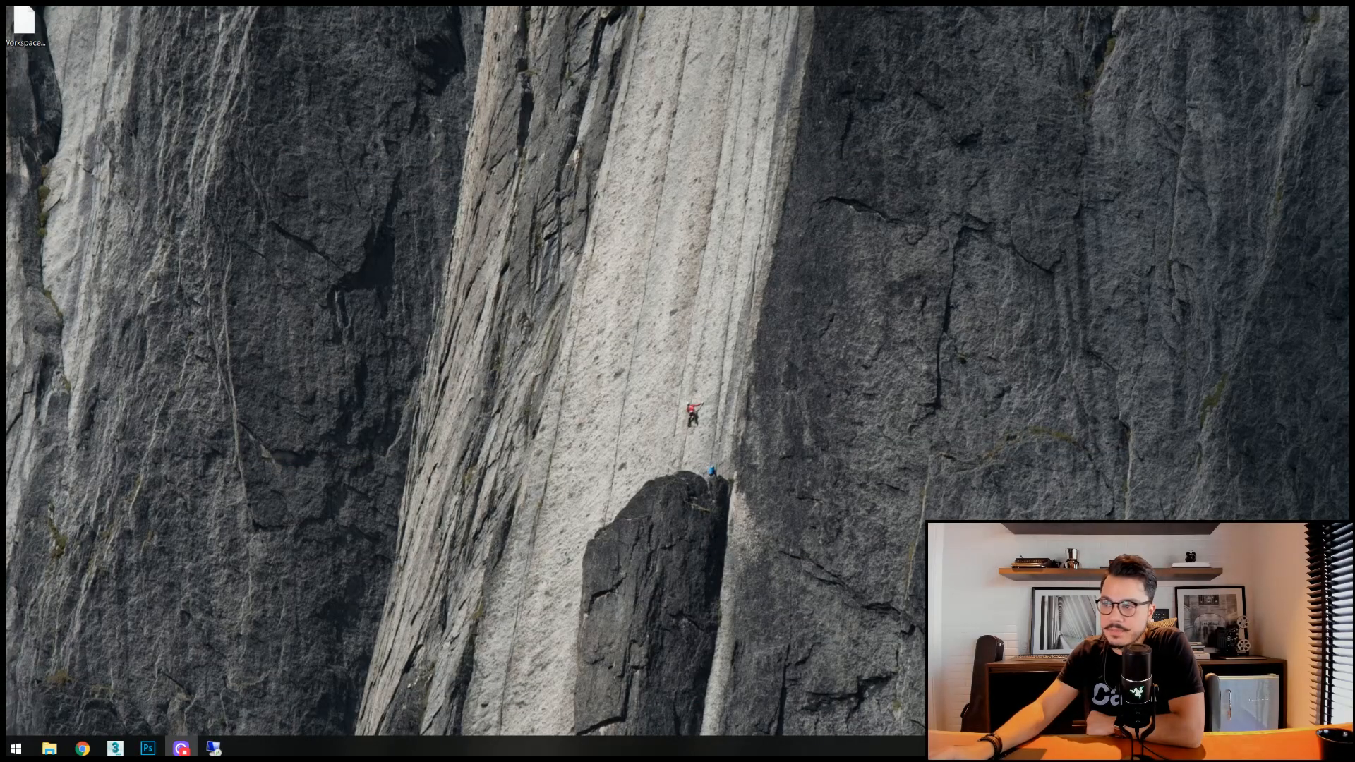
Restart the Backburner Server application on the workstation by searching for SERVER.
left_click(23, 752)
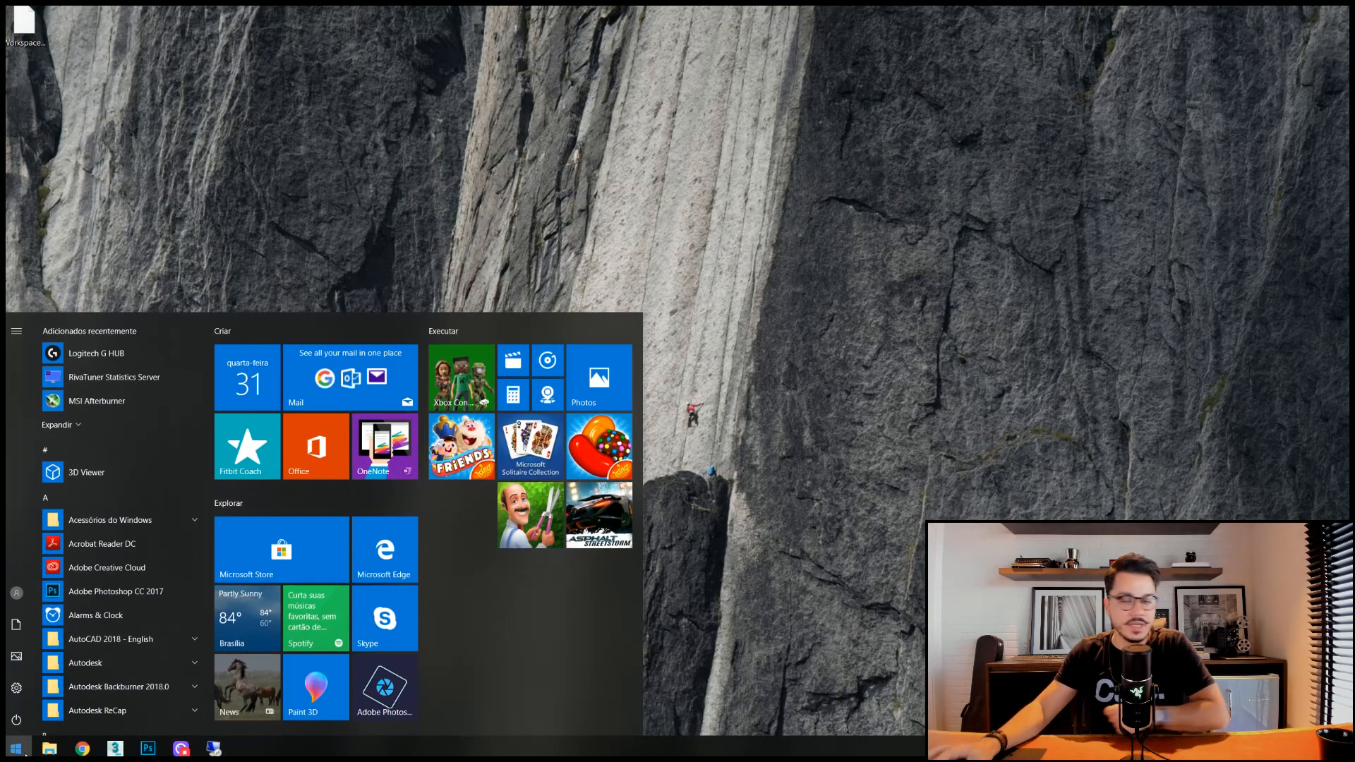
type("SERVER")
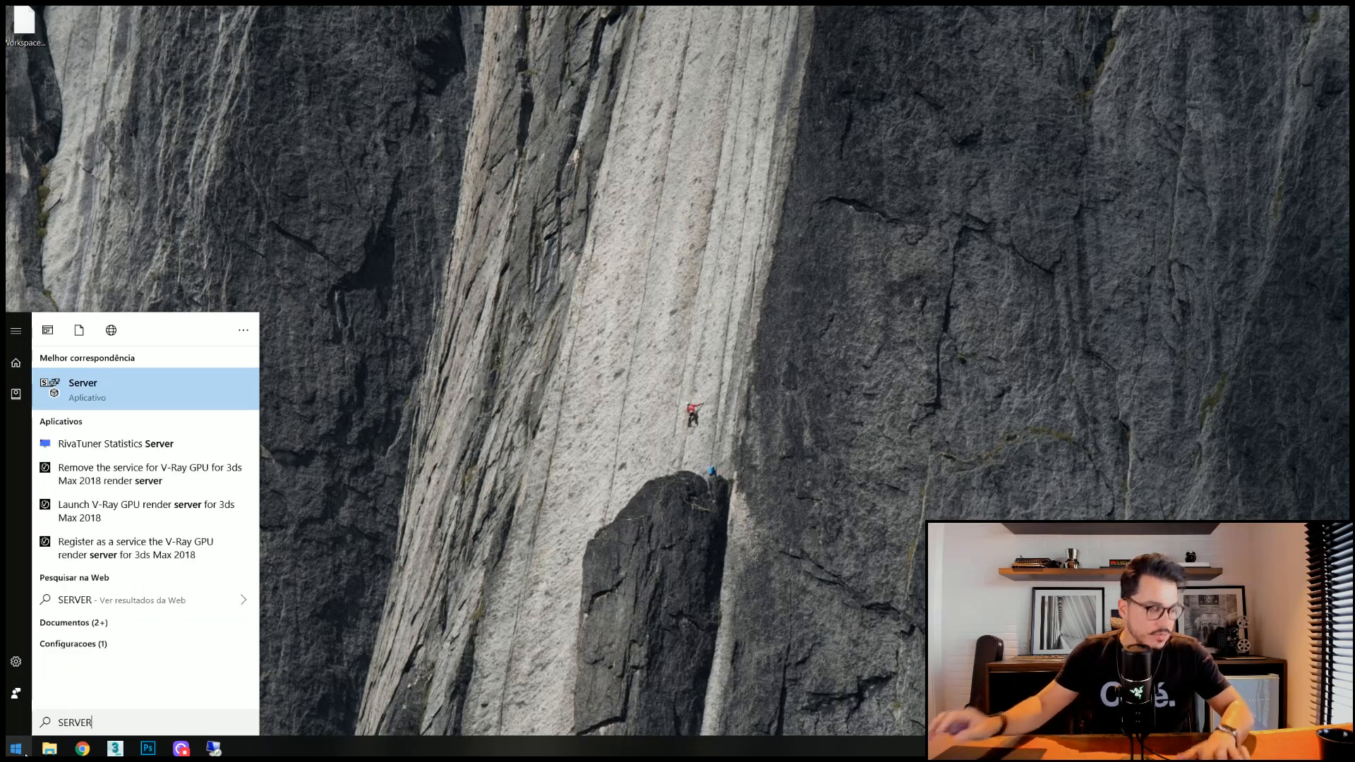
left_click(116, 388)
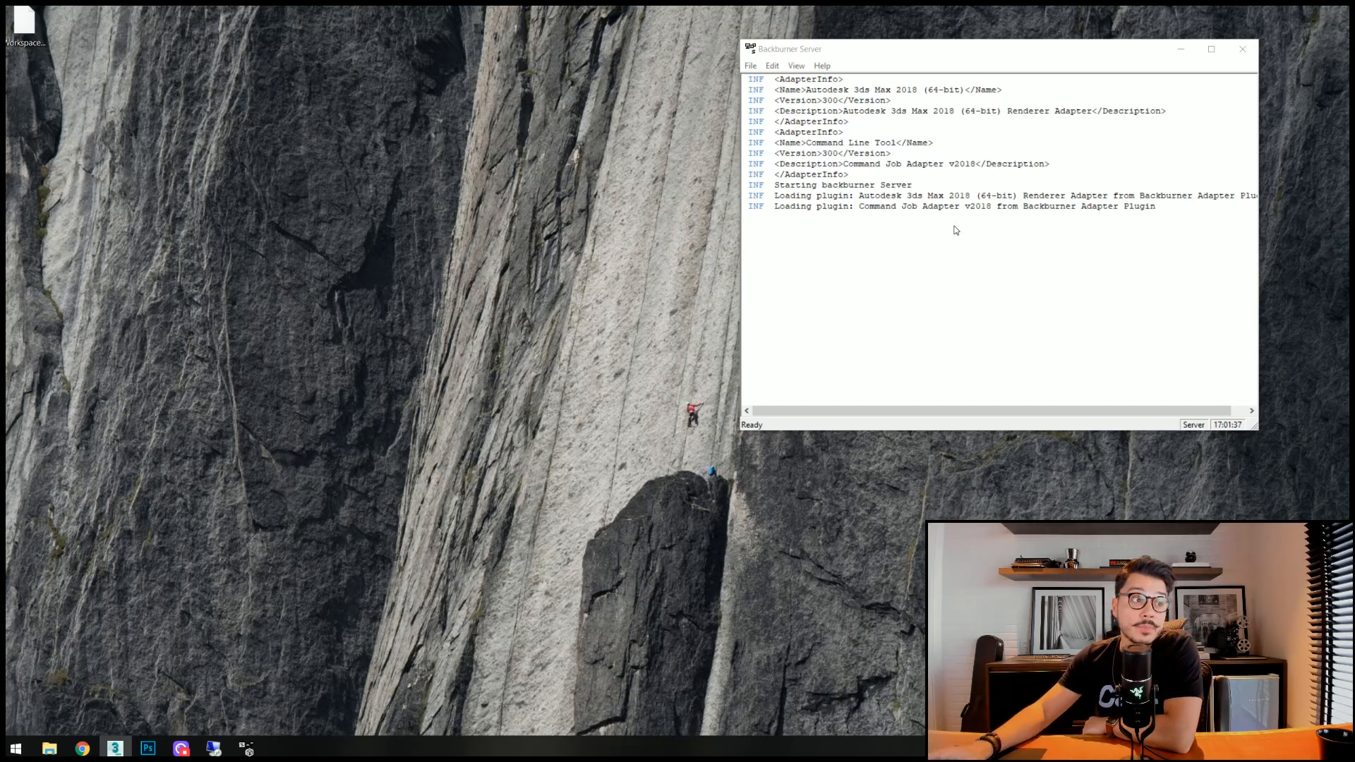
Switch to the RF206 remote desktop, close Backburner Manager, and confirm its shutdown.
left_click(771, 315)
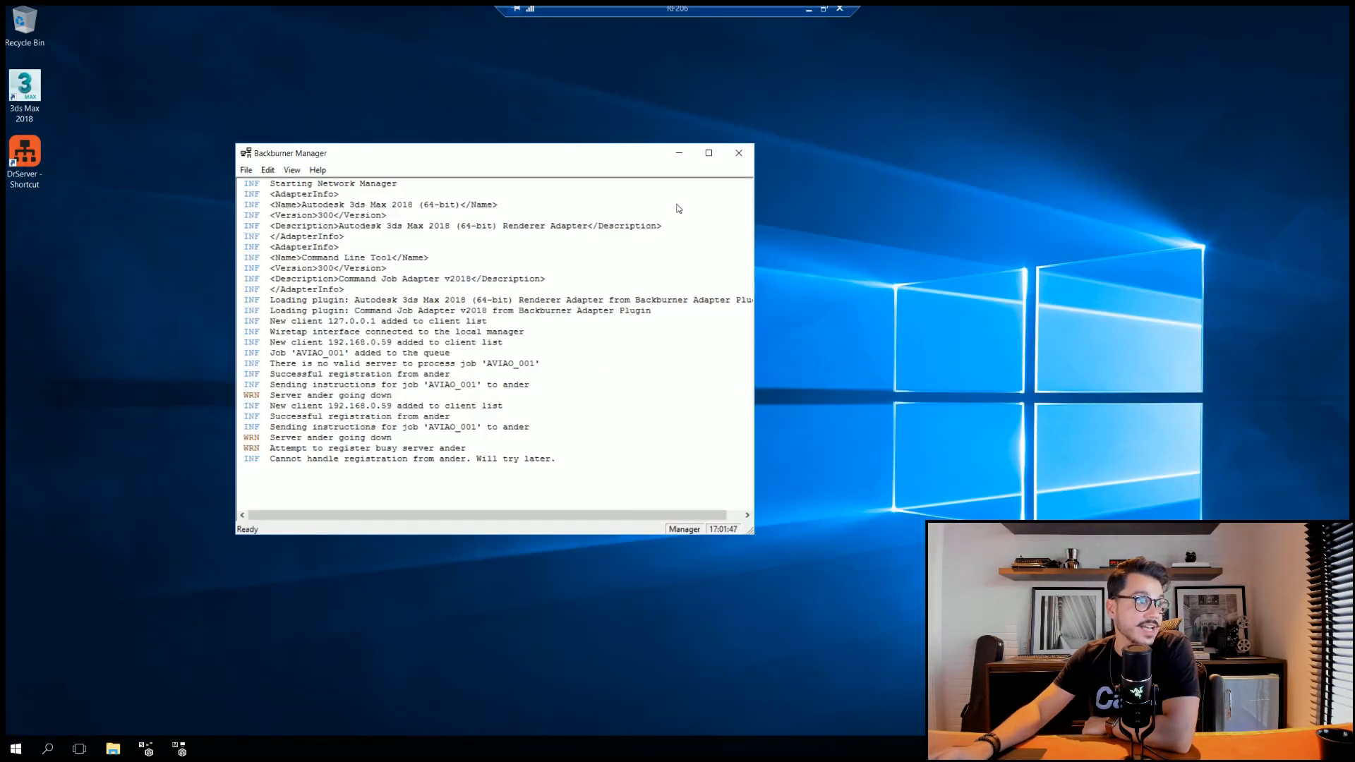
left_click(738, 154)
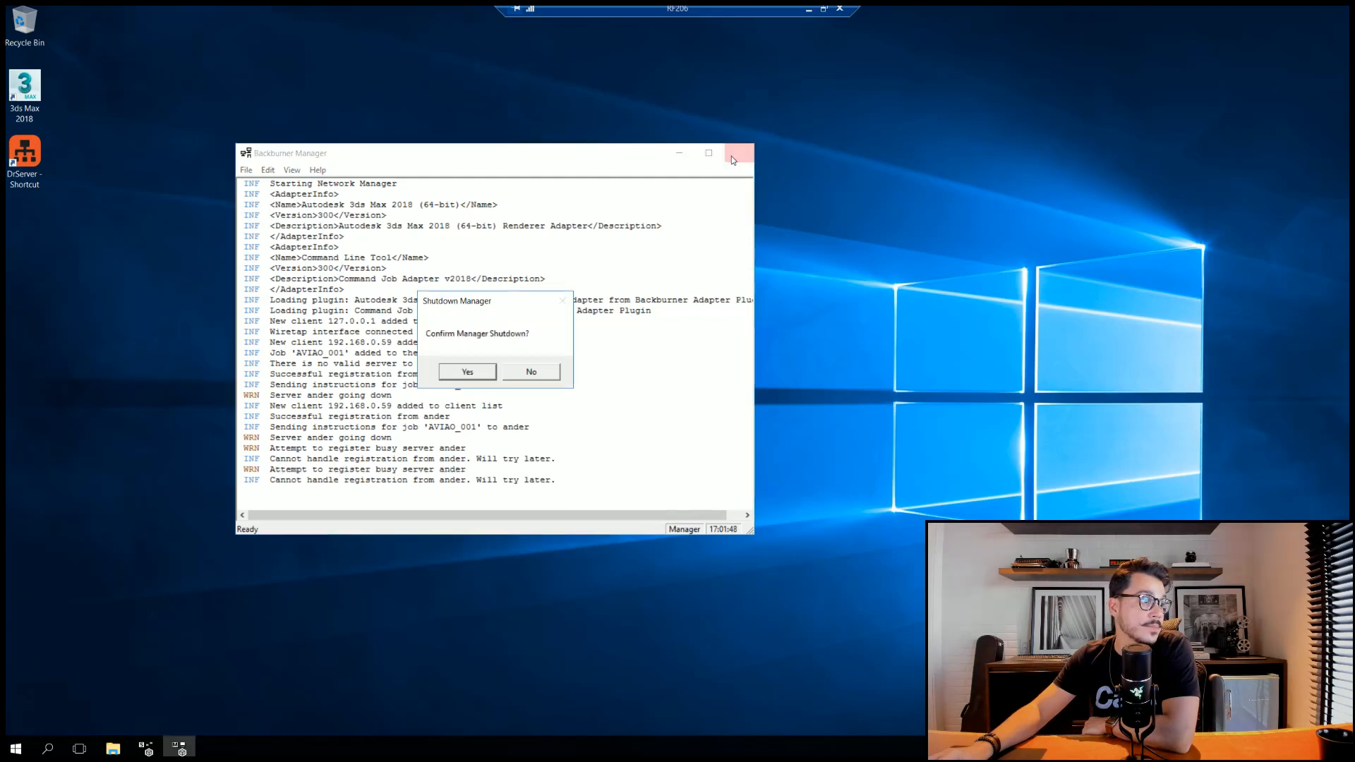
left_click(497, 378)
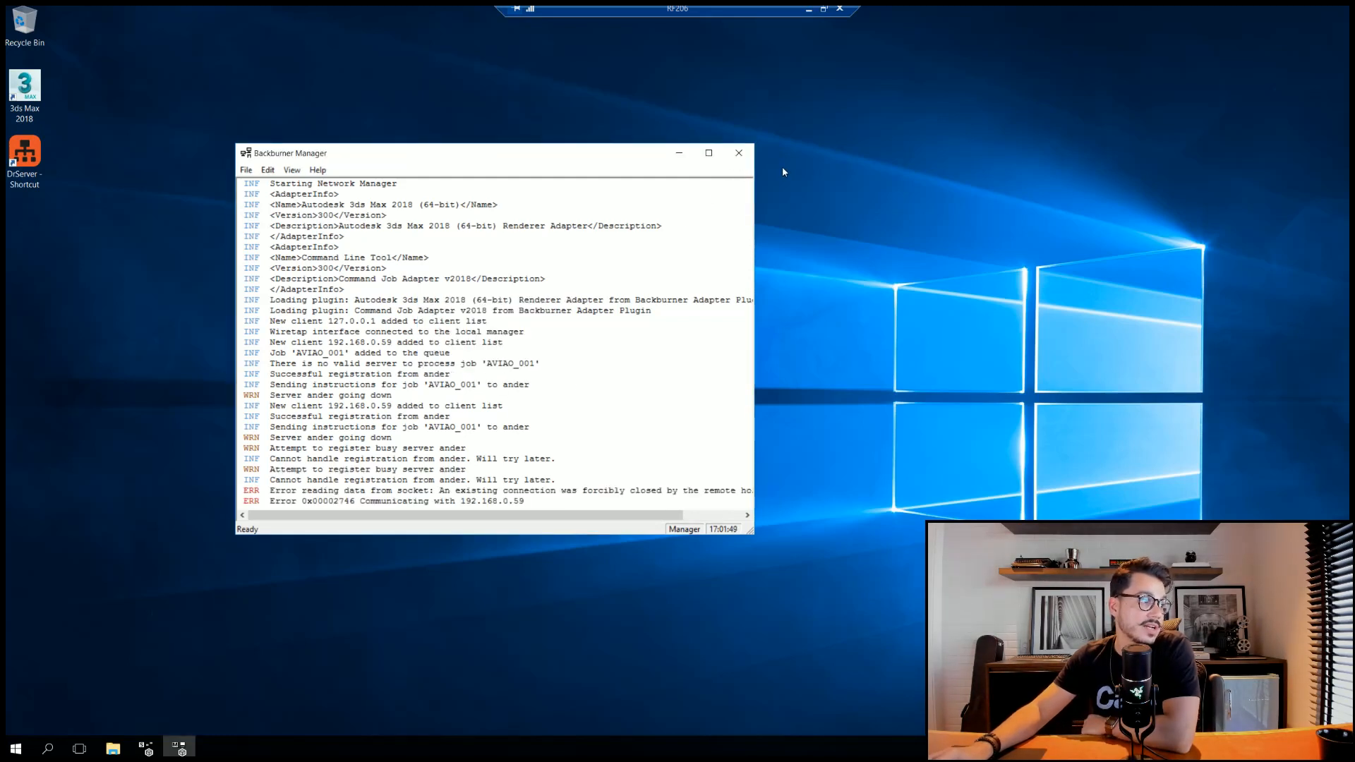
left_click(738, 153)
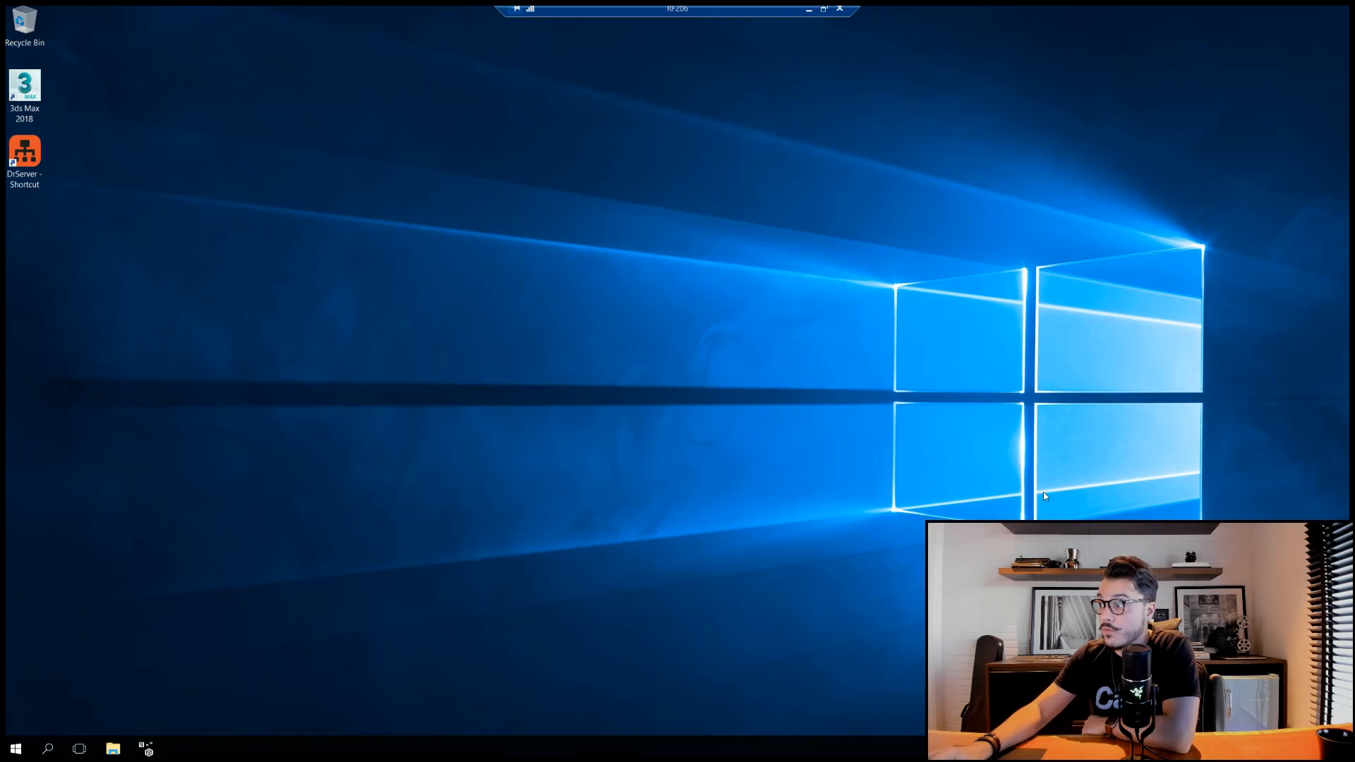